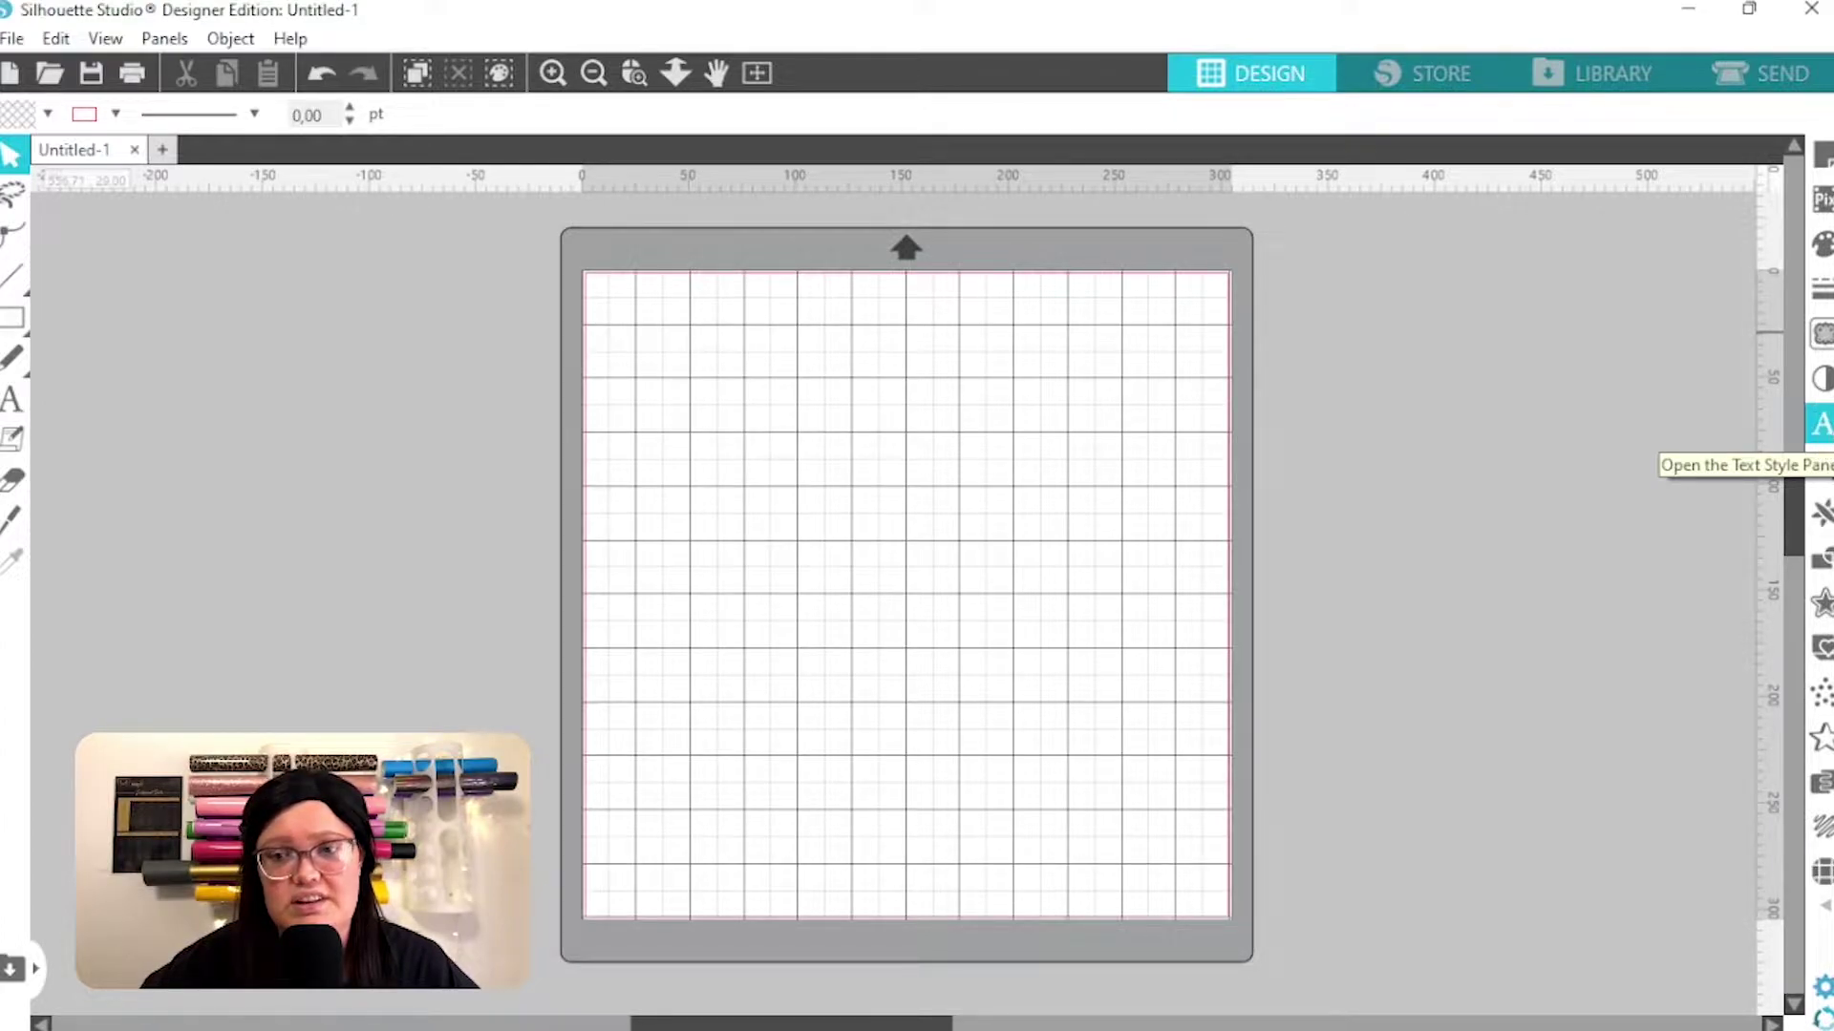
# - Open the glyph overview in the text style settings and look over the Mountains font's characters
pyautogui.click(1821, 424)
pyautogui.click(1513, 310)
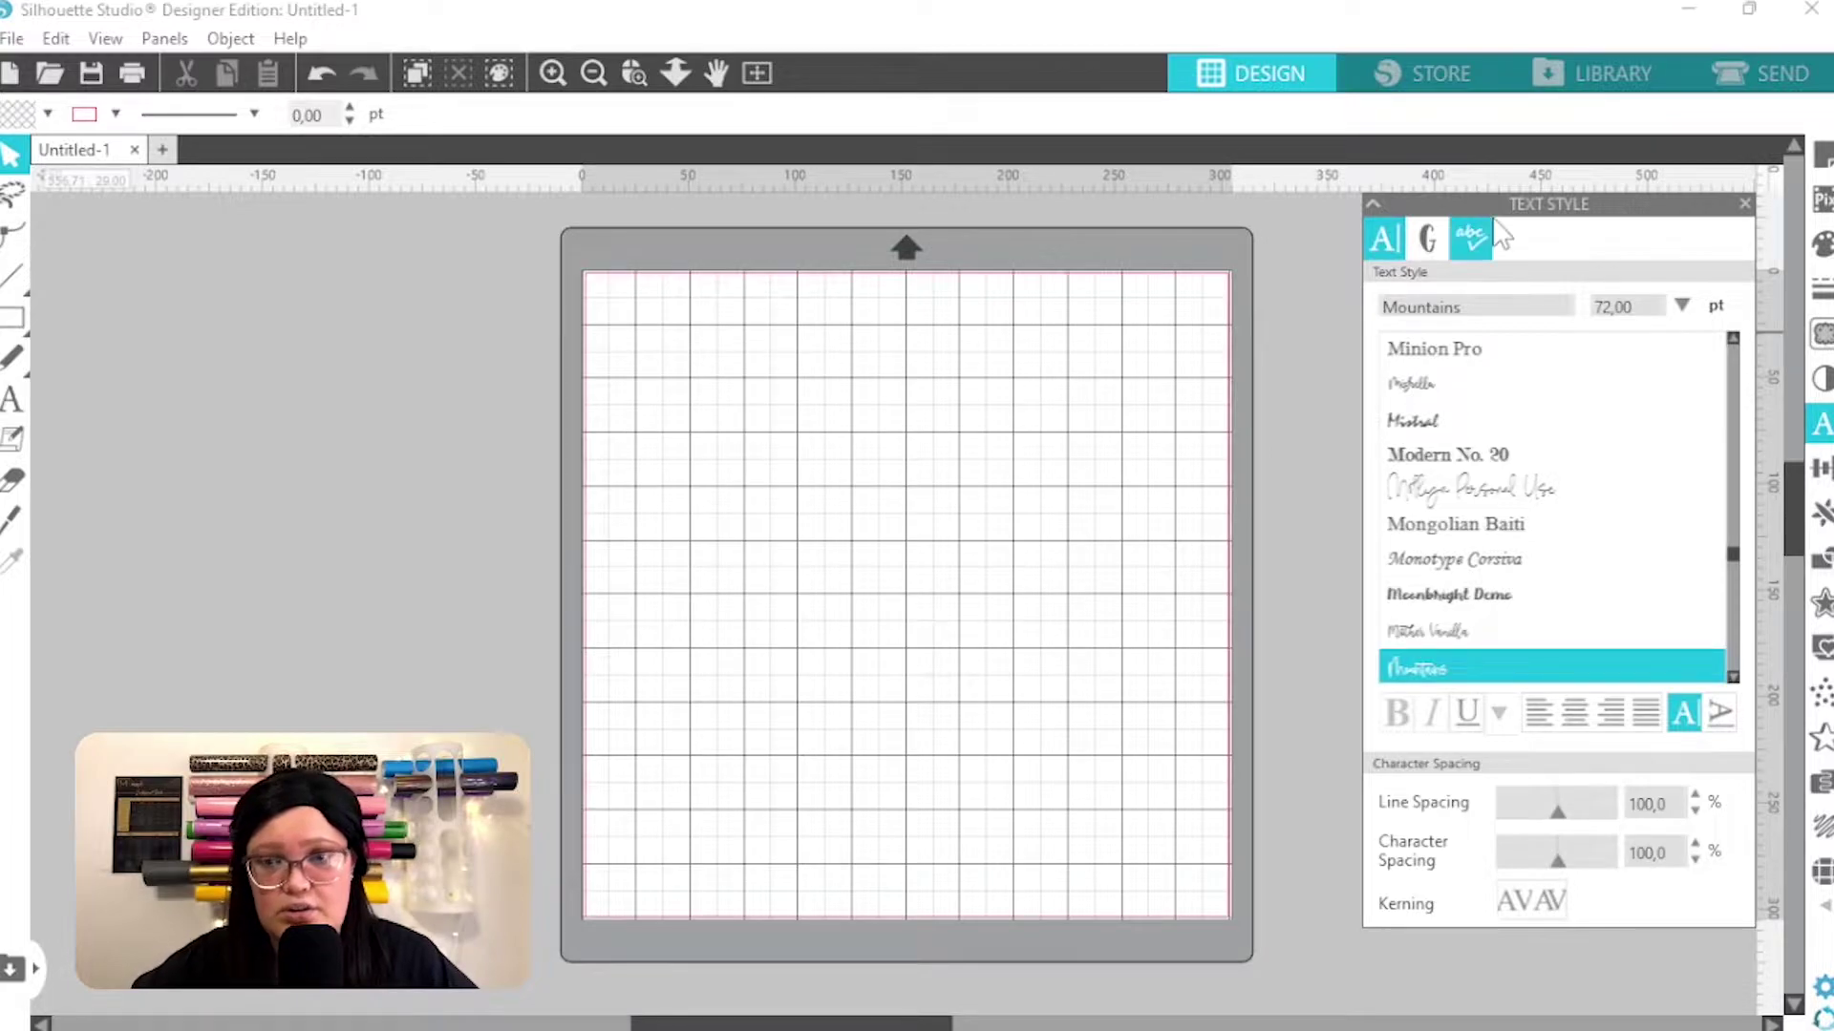
pyautogui.click(1425, 231)
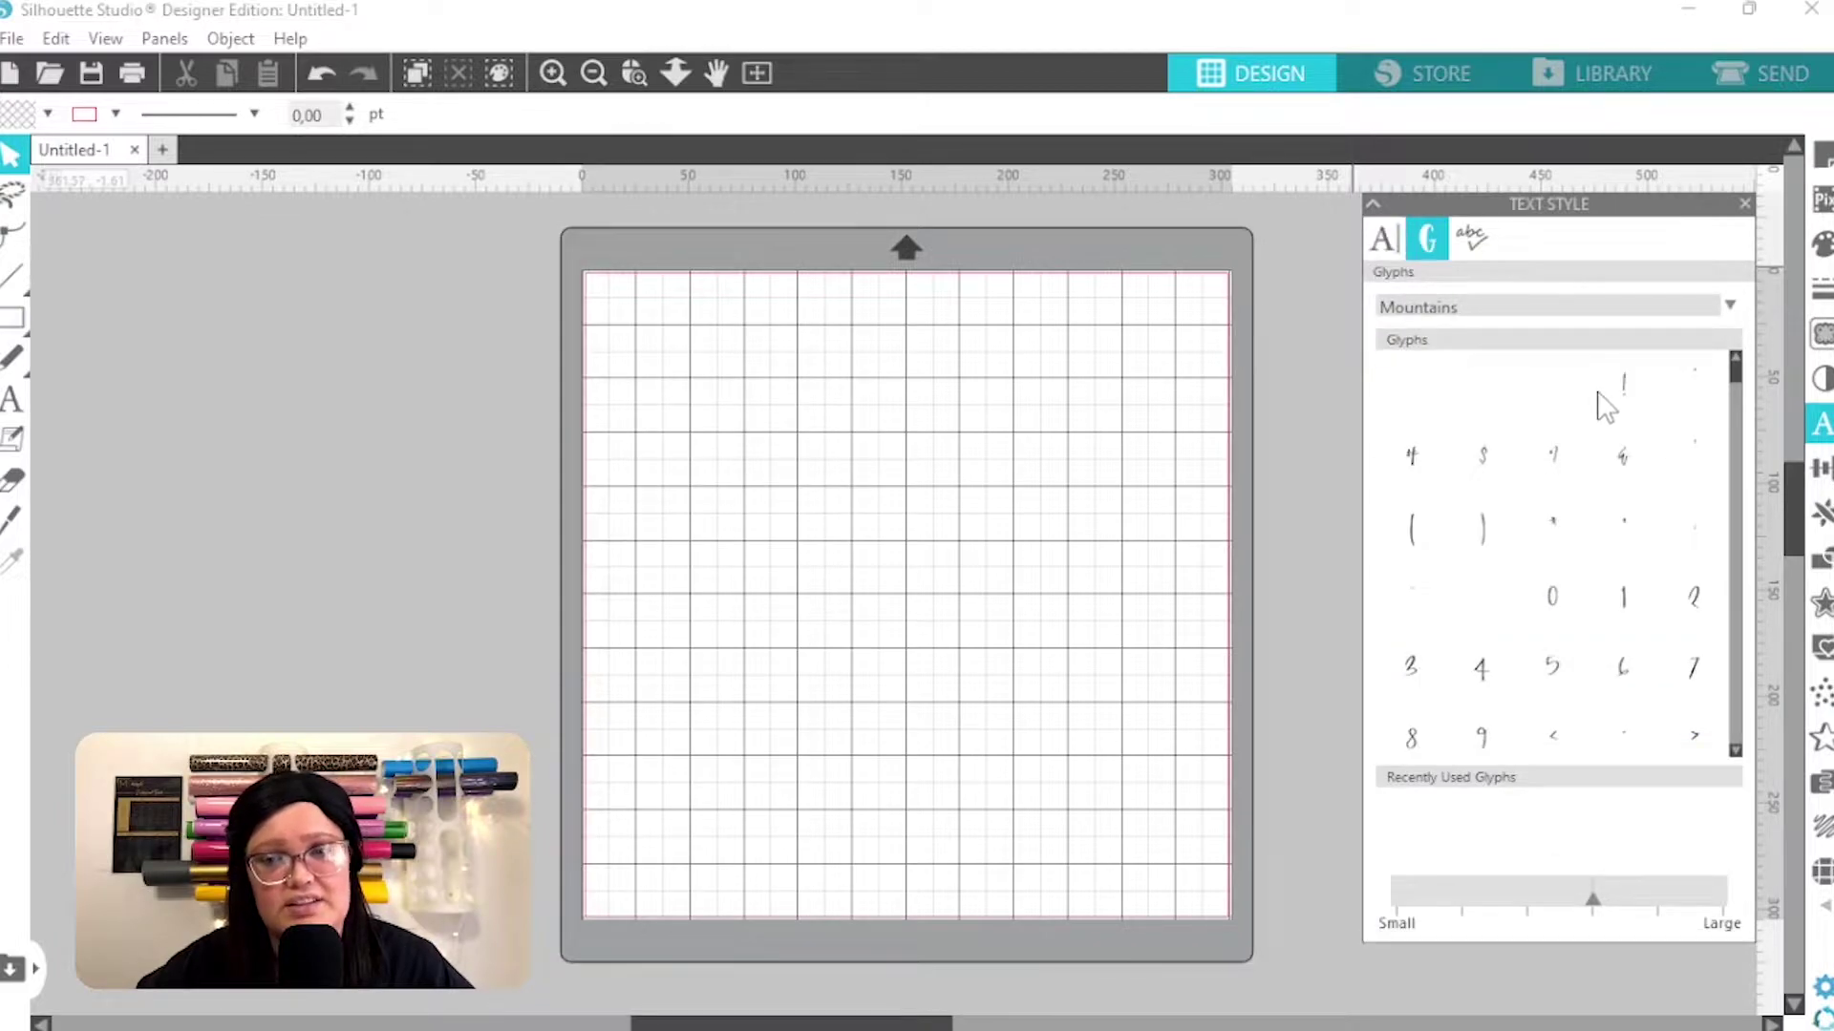
pyautogui.scroll(-1, 1560, 561)
pyautogui.scroll(1, 1560, 561)
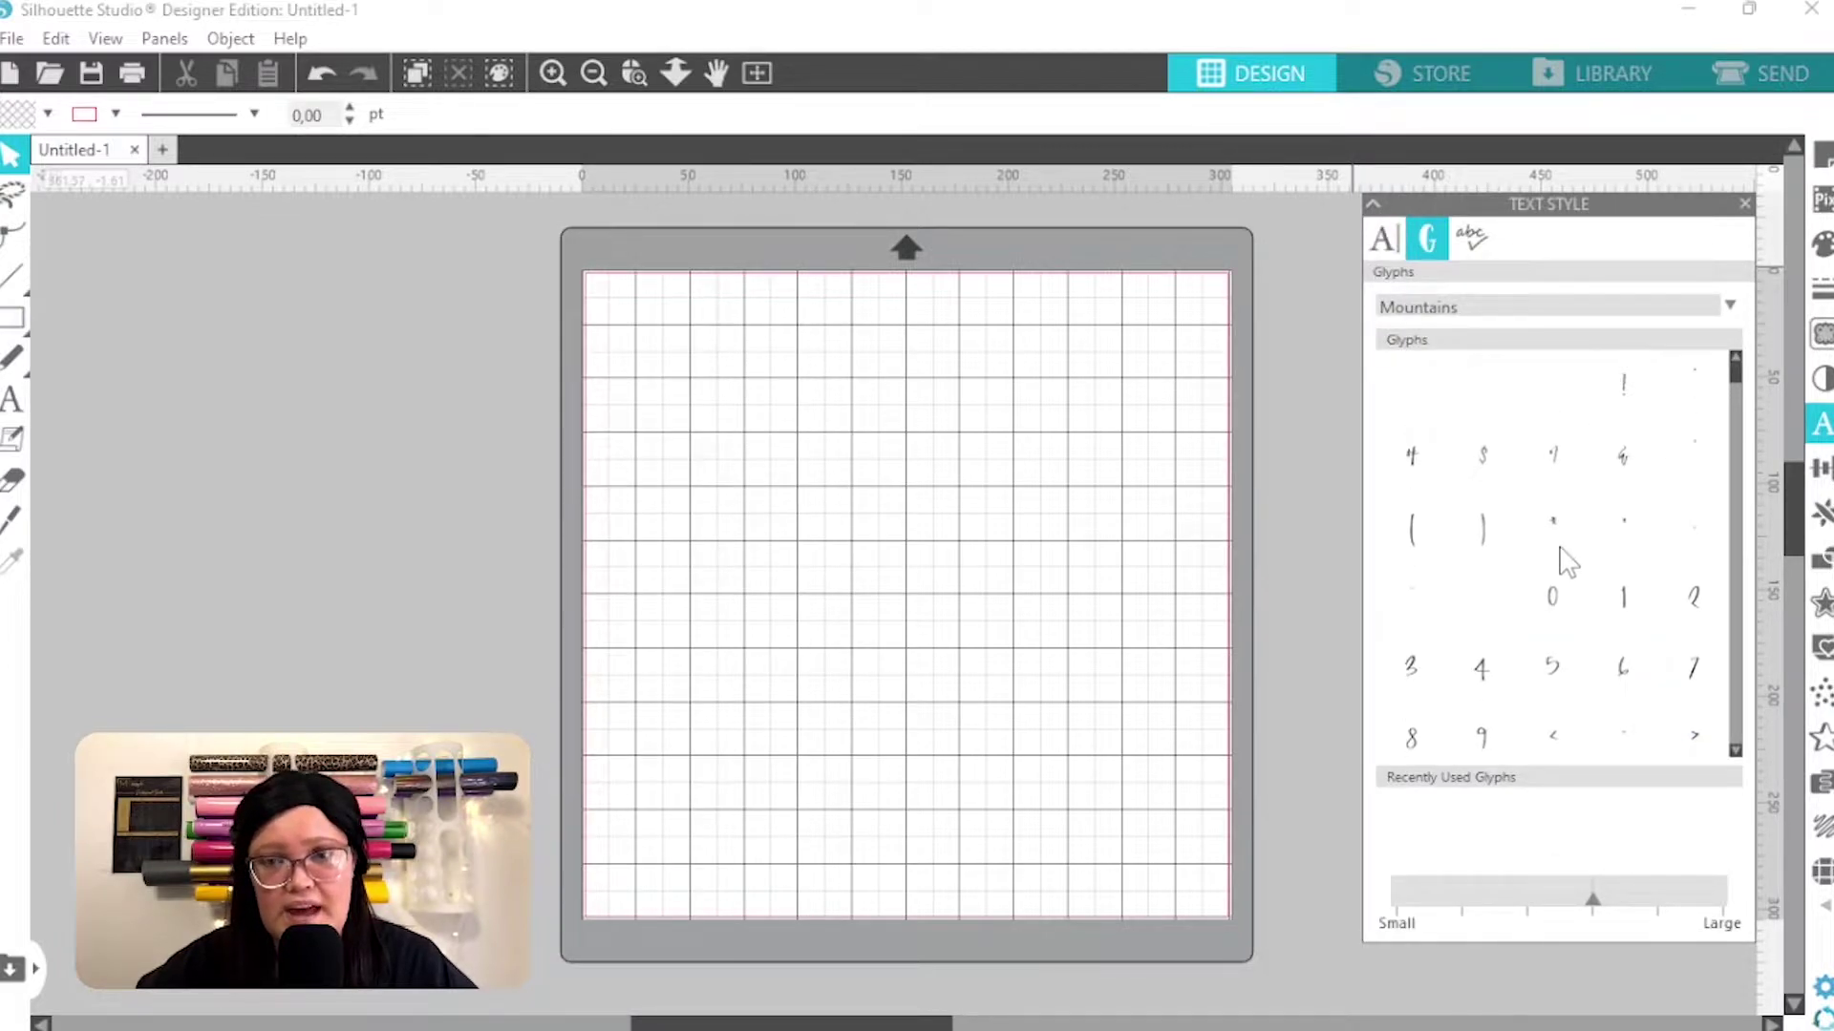
# - Browse the glyph font list and display the characters of the Stillness font
pyautogui.click(1730, 307)
pyautogui.scroll(-5, 1485, 538)
pyautogui.scroll(-4, 1490, 538)
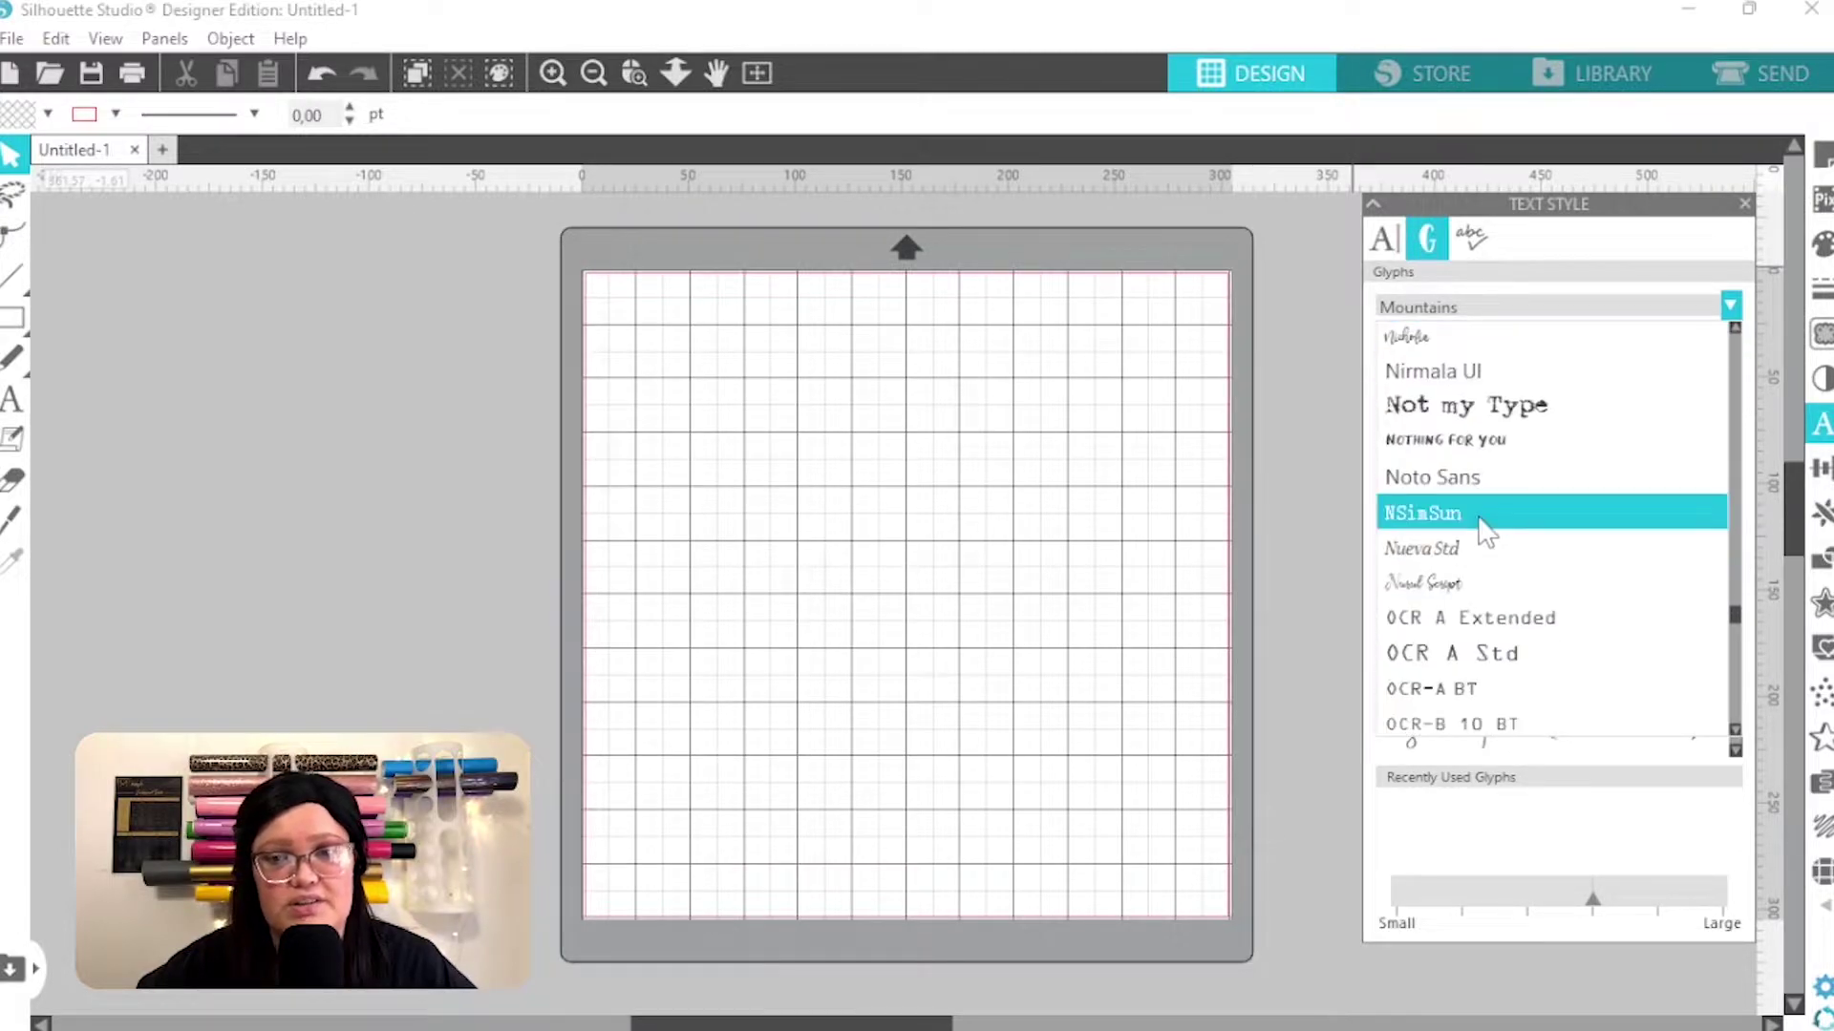
pyautogui.scroll(-5, 1483, 531)
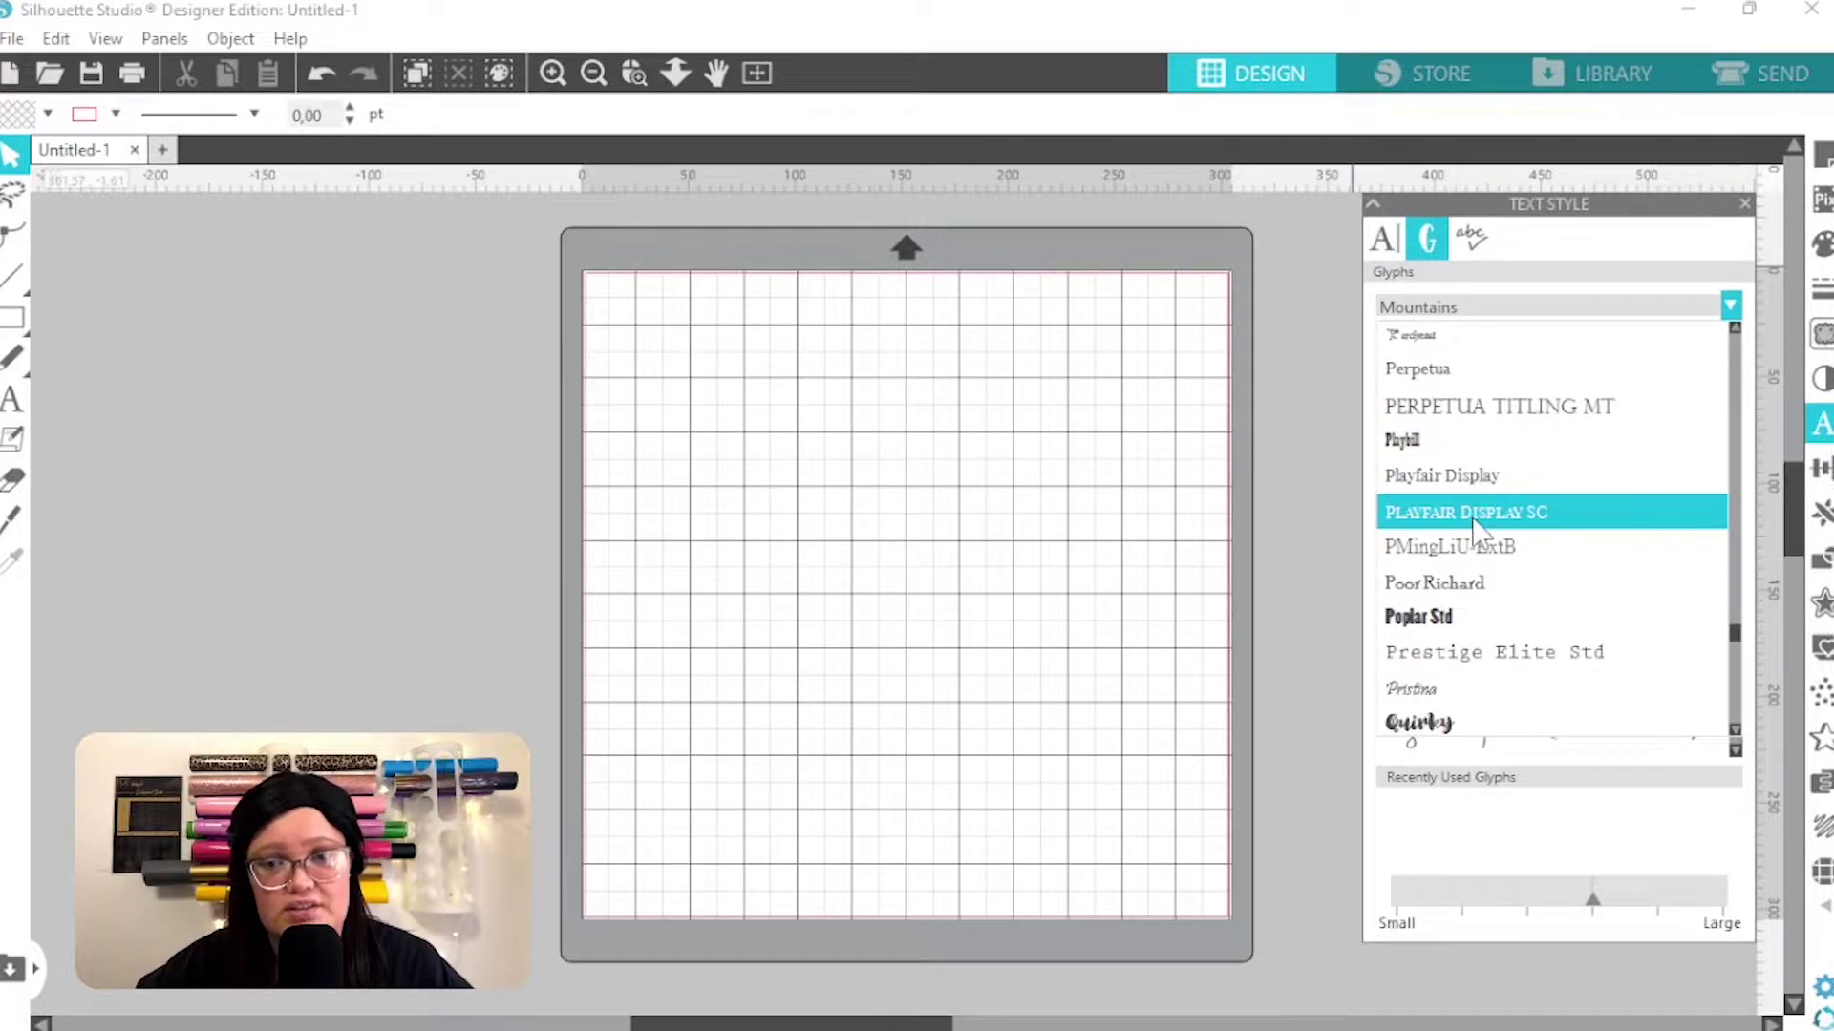
pyautogui.scroll(-4, 1476, 528)
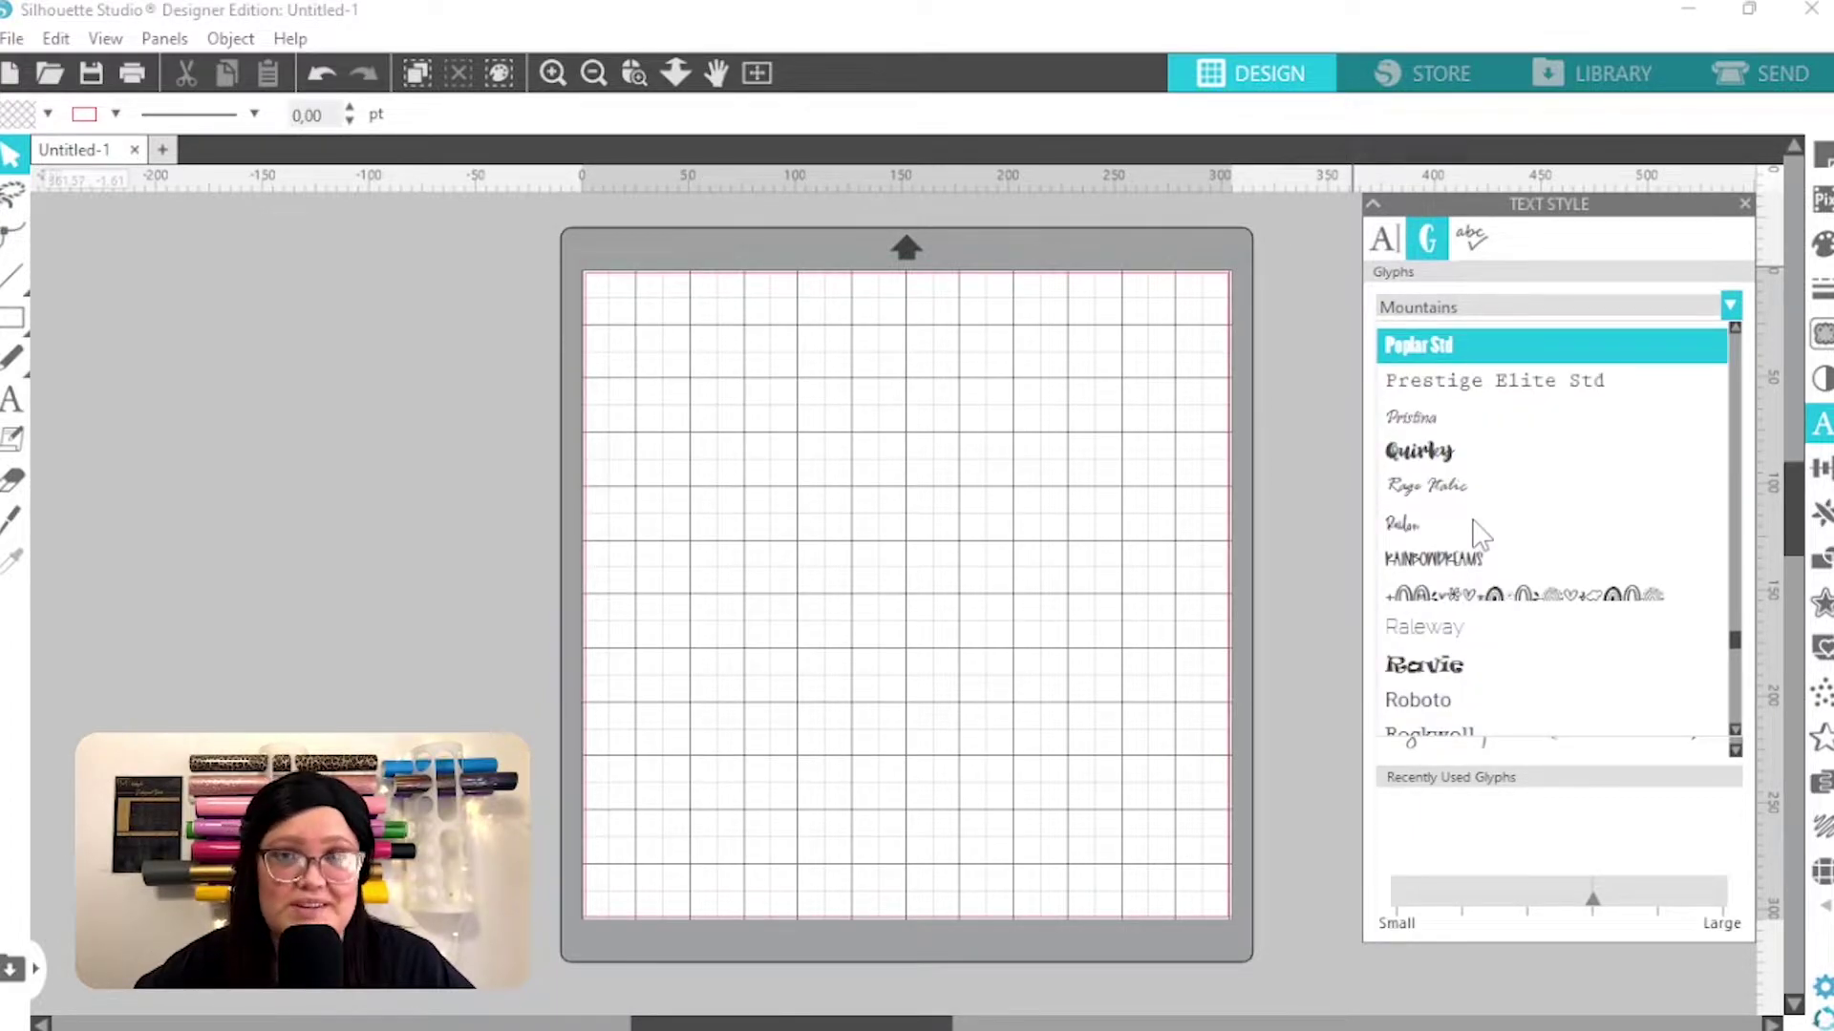
pyautogui.scroll(-4, 1480, 535)
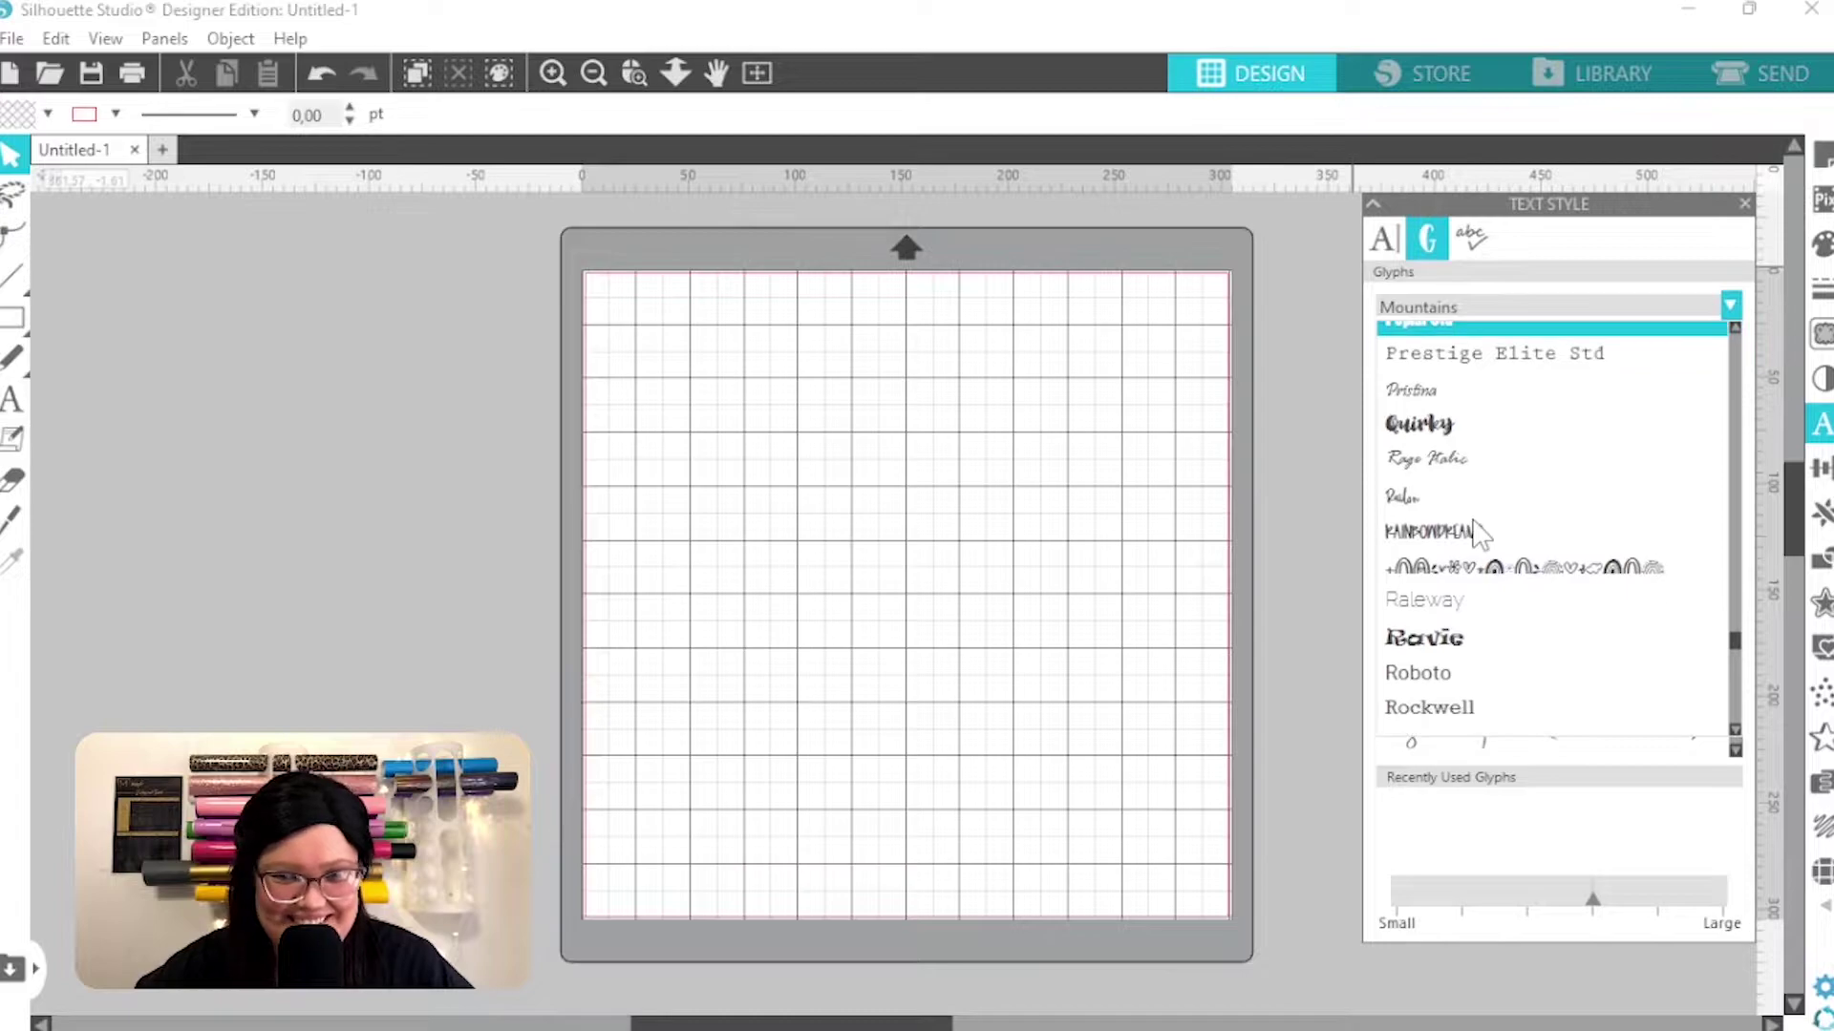
pyautogui.scroll(-6, 1478, 532)
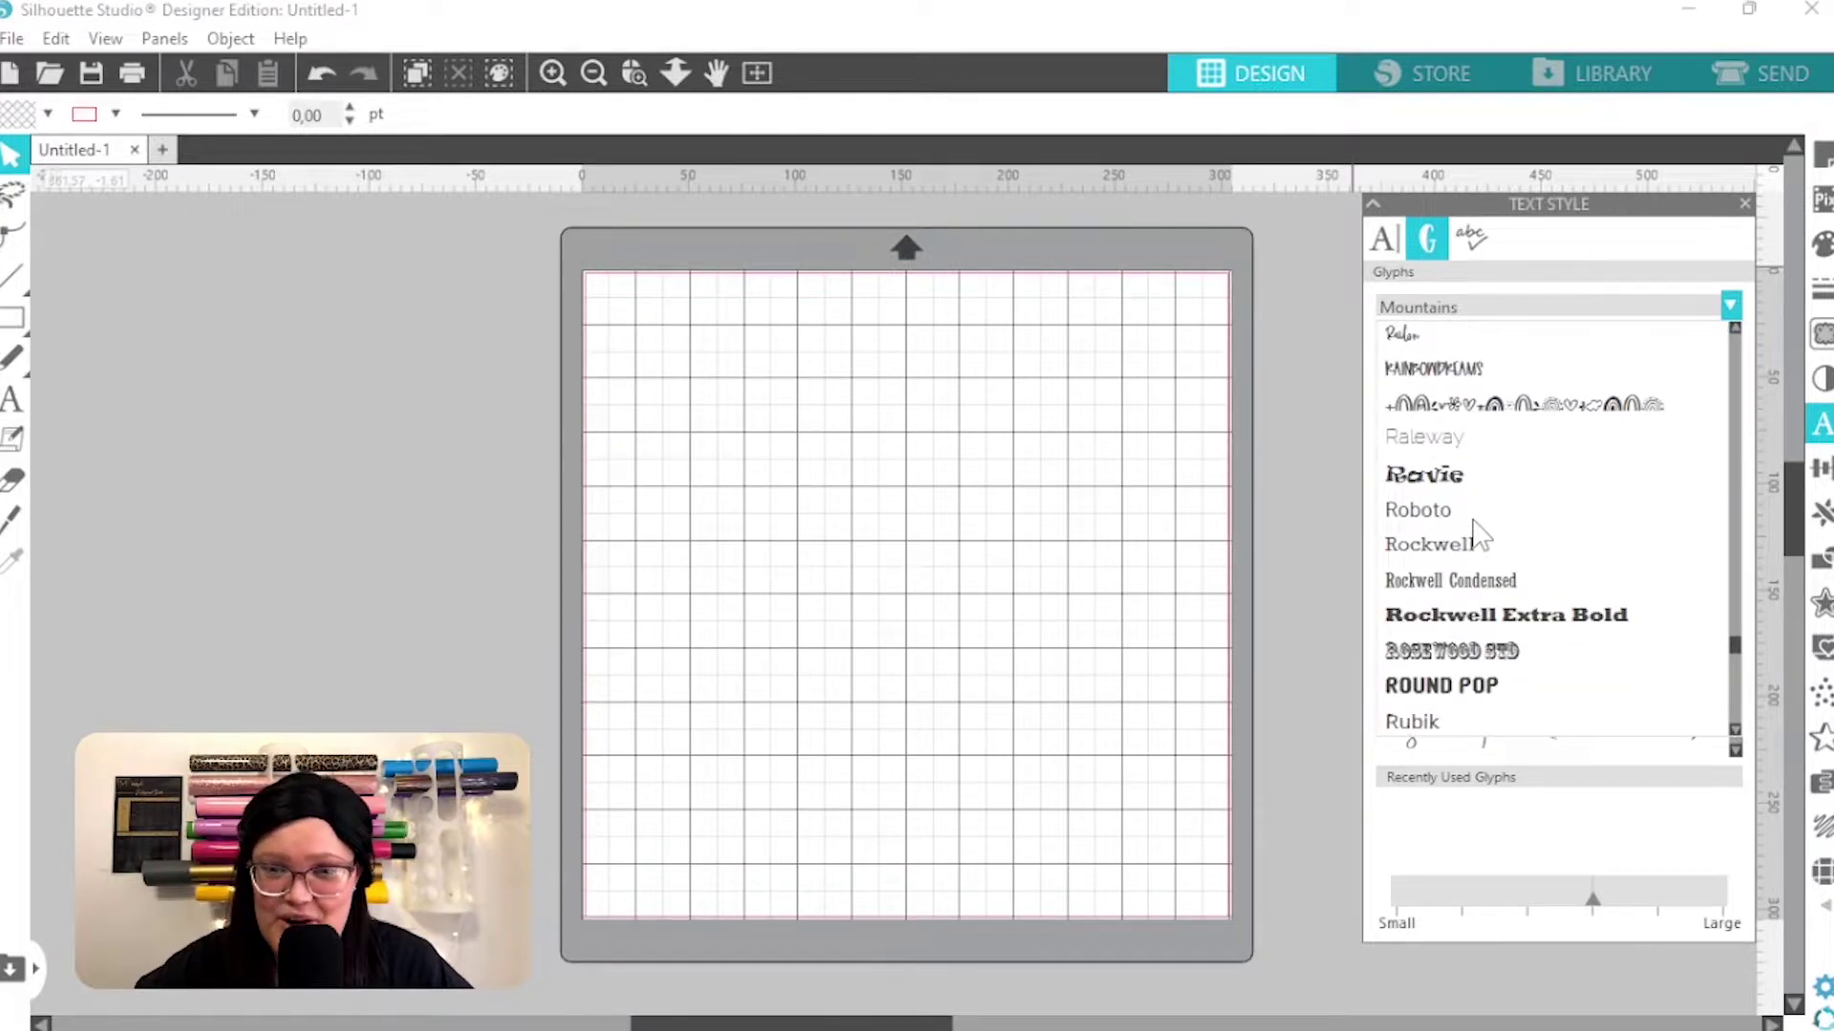
pyautogui.scroll(-3, 1461, 540)
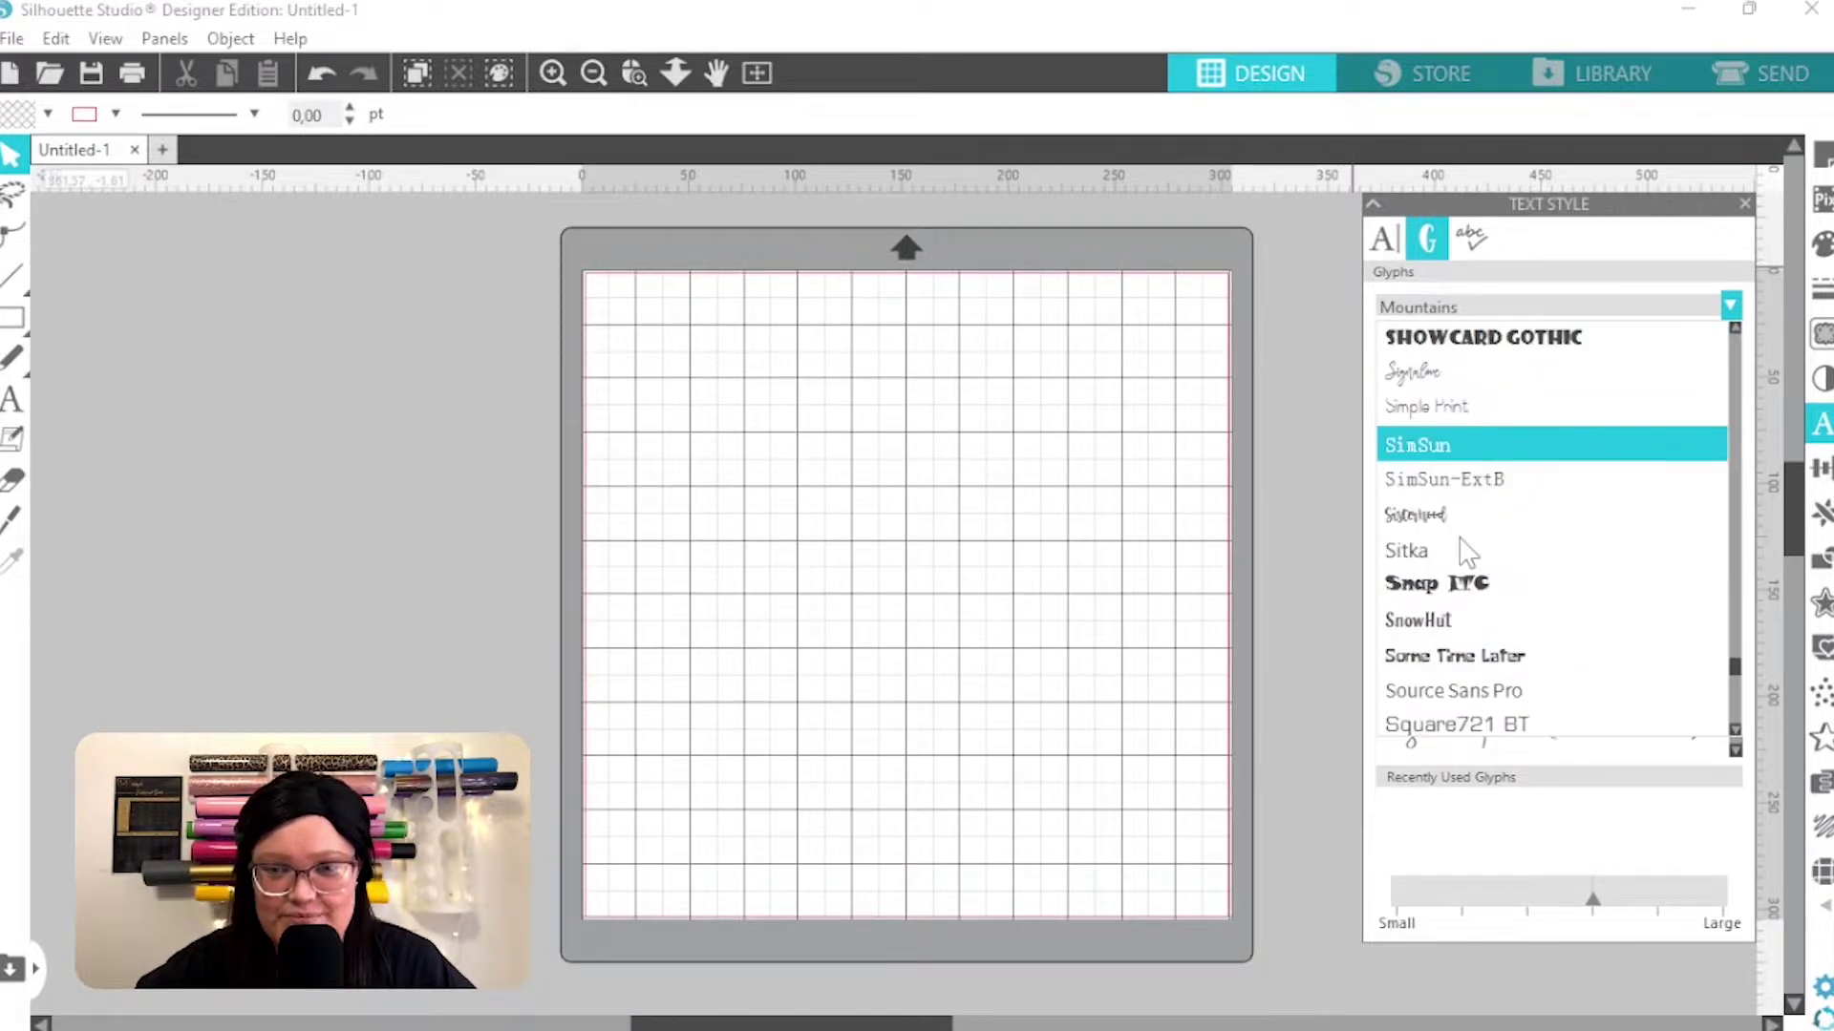
pyautogui.click(1514, 413)
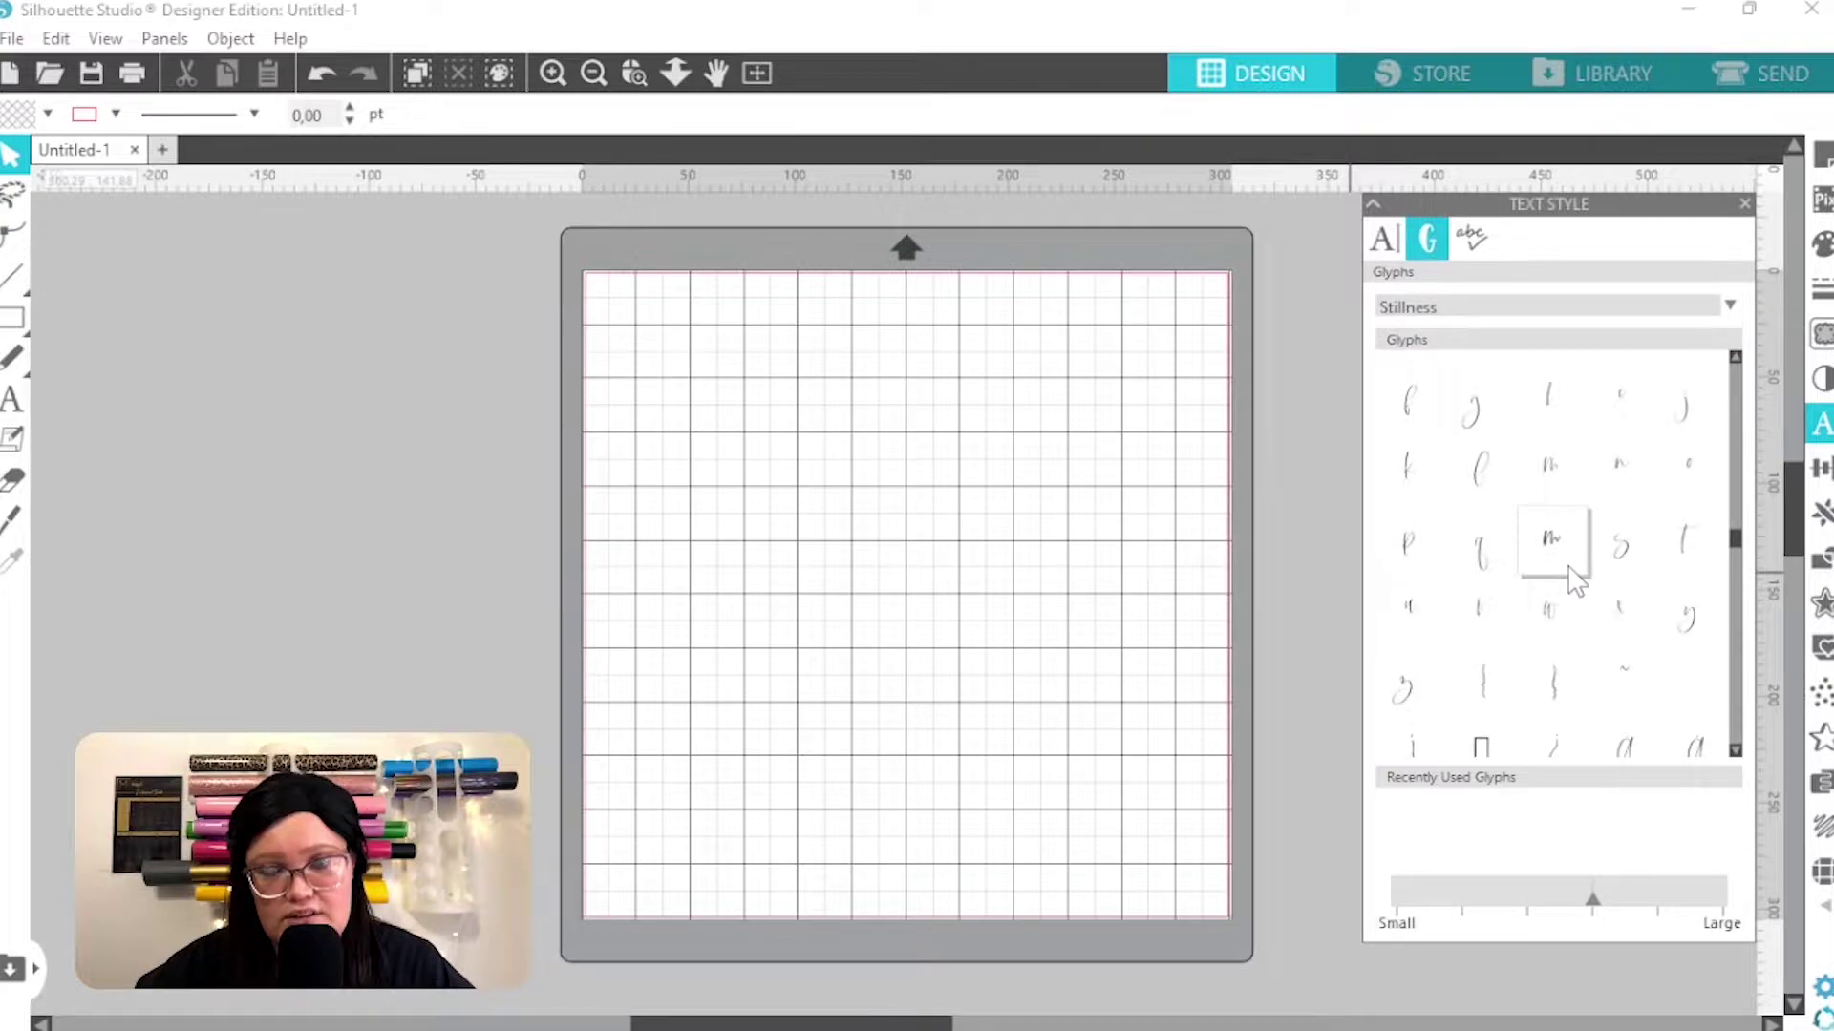
# - Set the glyph font to Heart Attack and look over its characters
pyautogui.click(1433, 306)
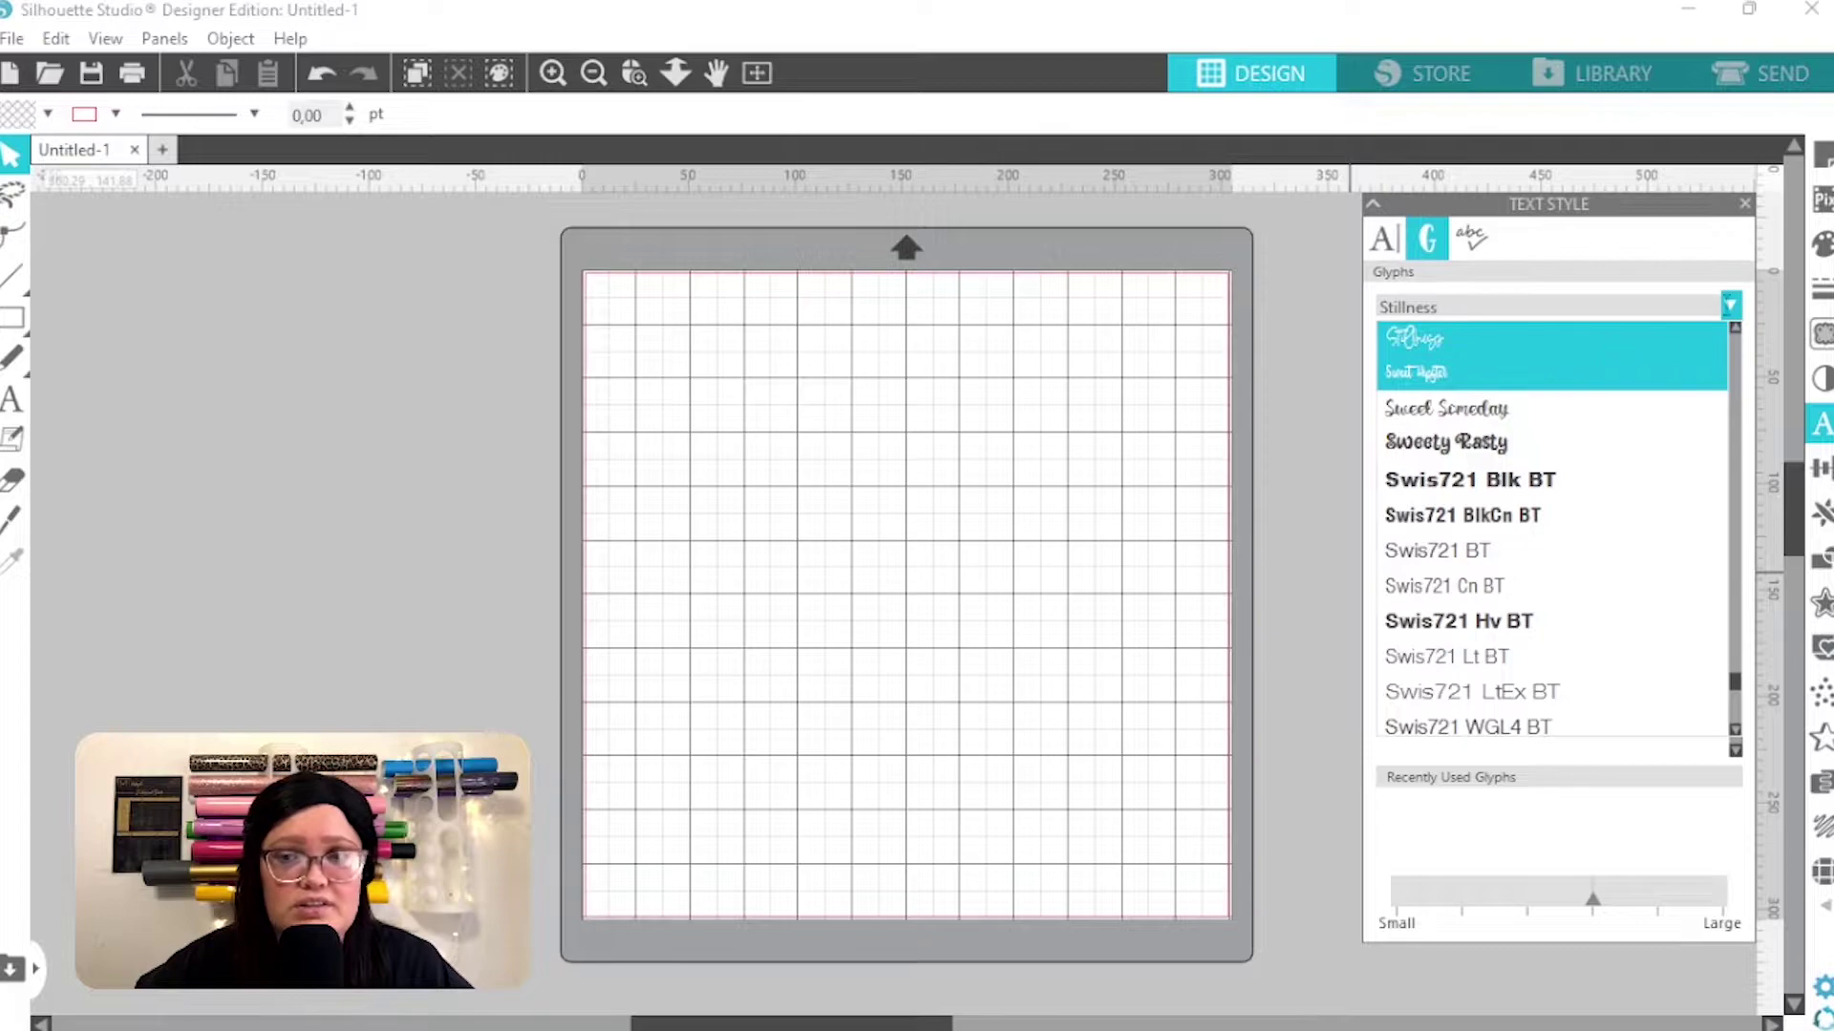
pyautogui.click(1730, 305)
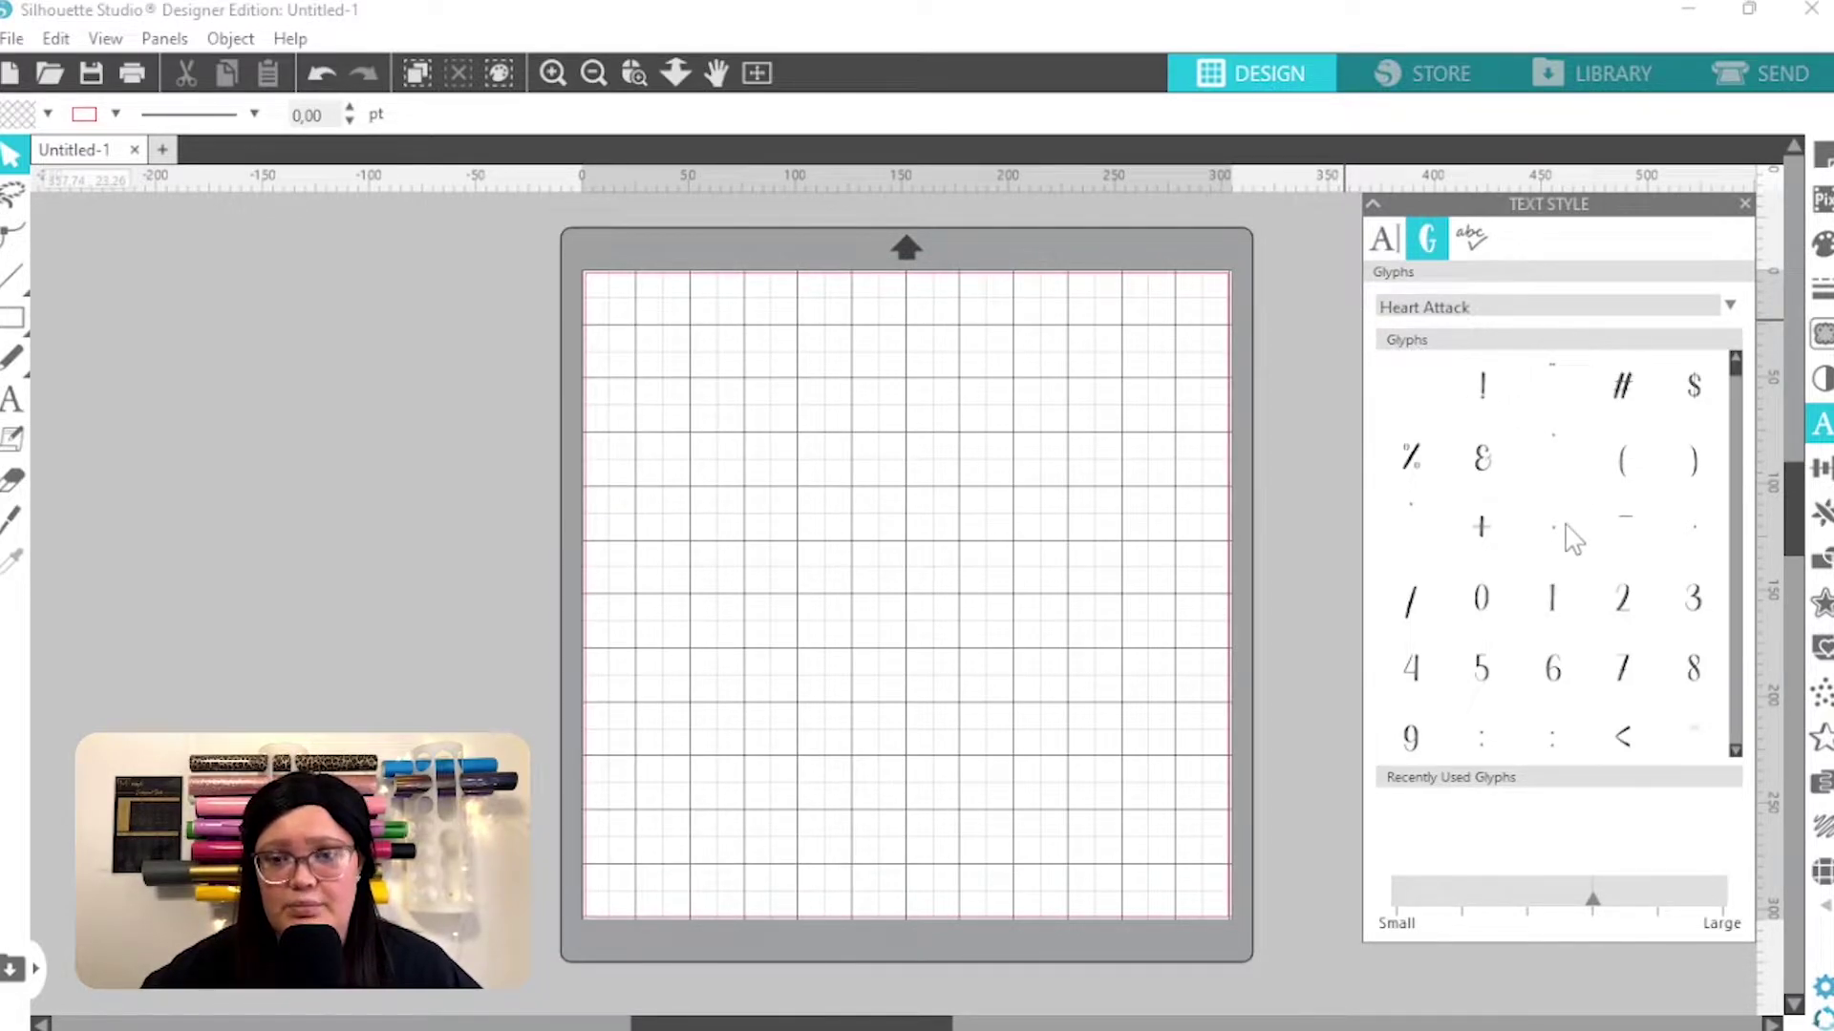
pyautogui.scroll(-3, 1570, 533)
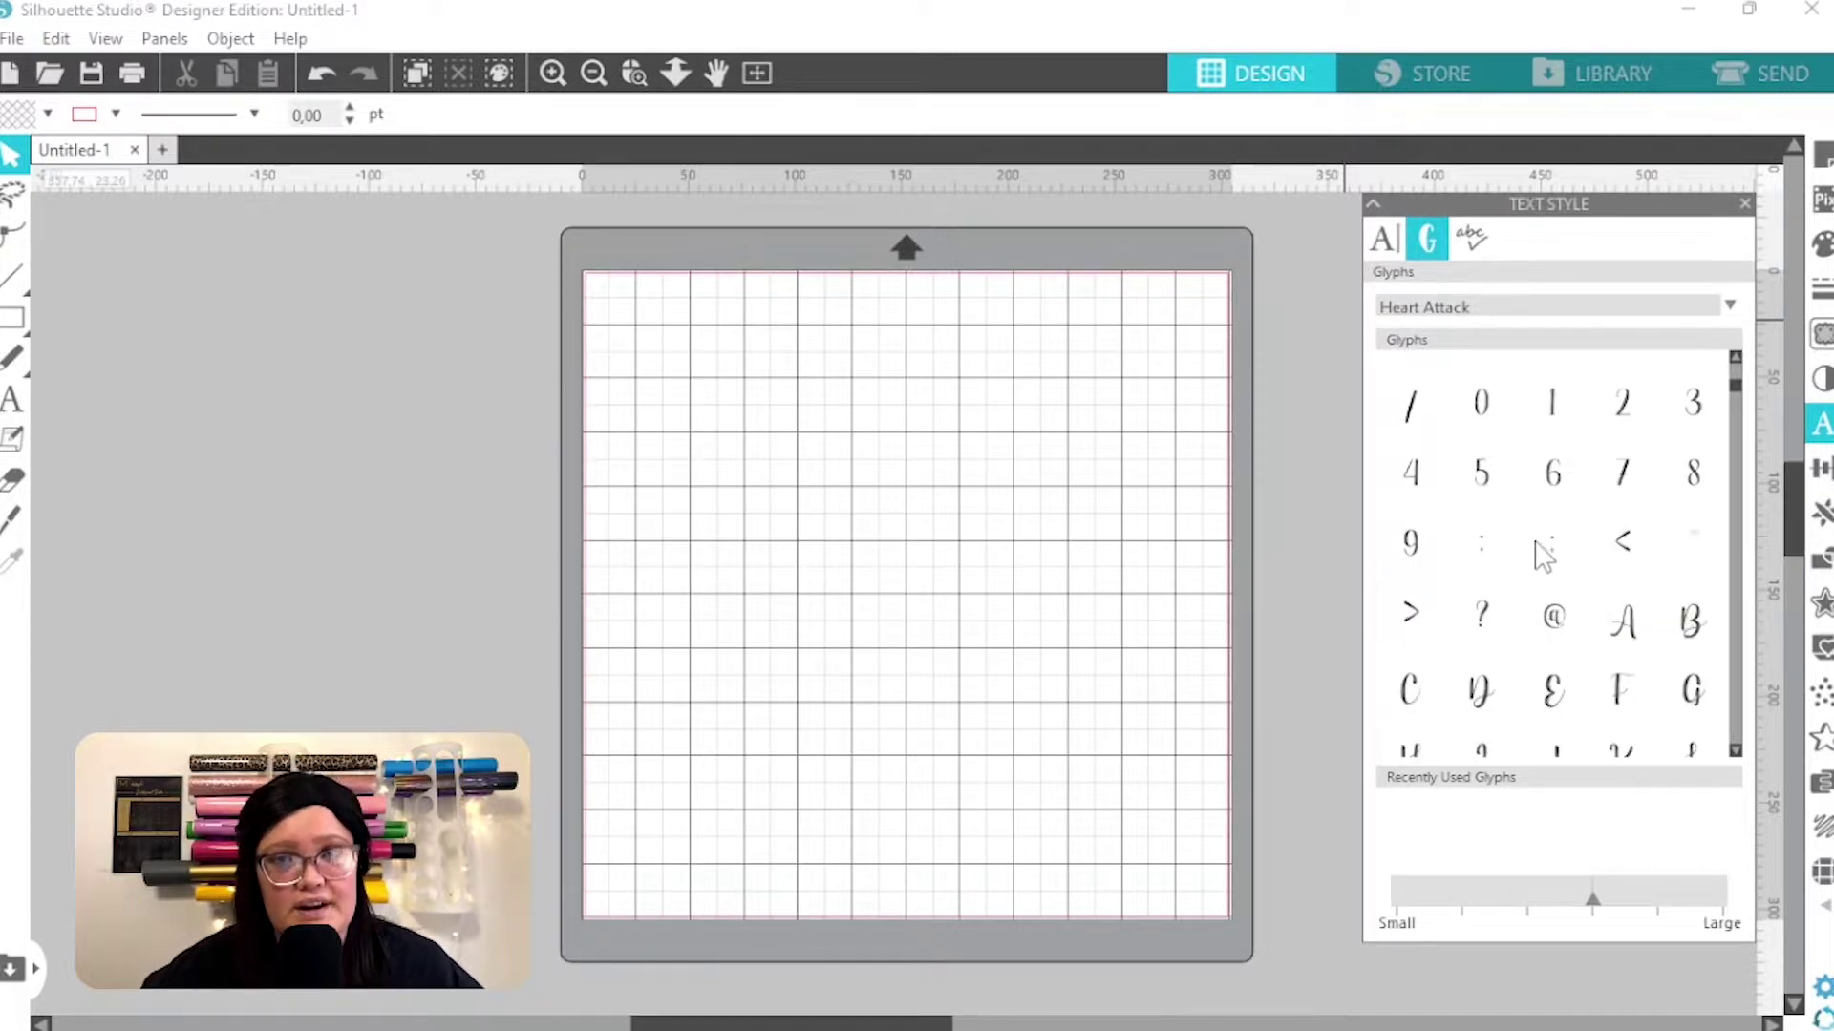
# - Add the text "Welcome" in the Heart Attack font to the upper half of the page
pyautogui.click(12, 401)
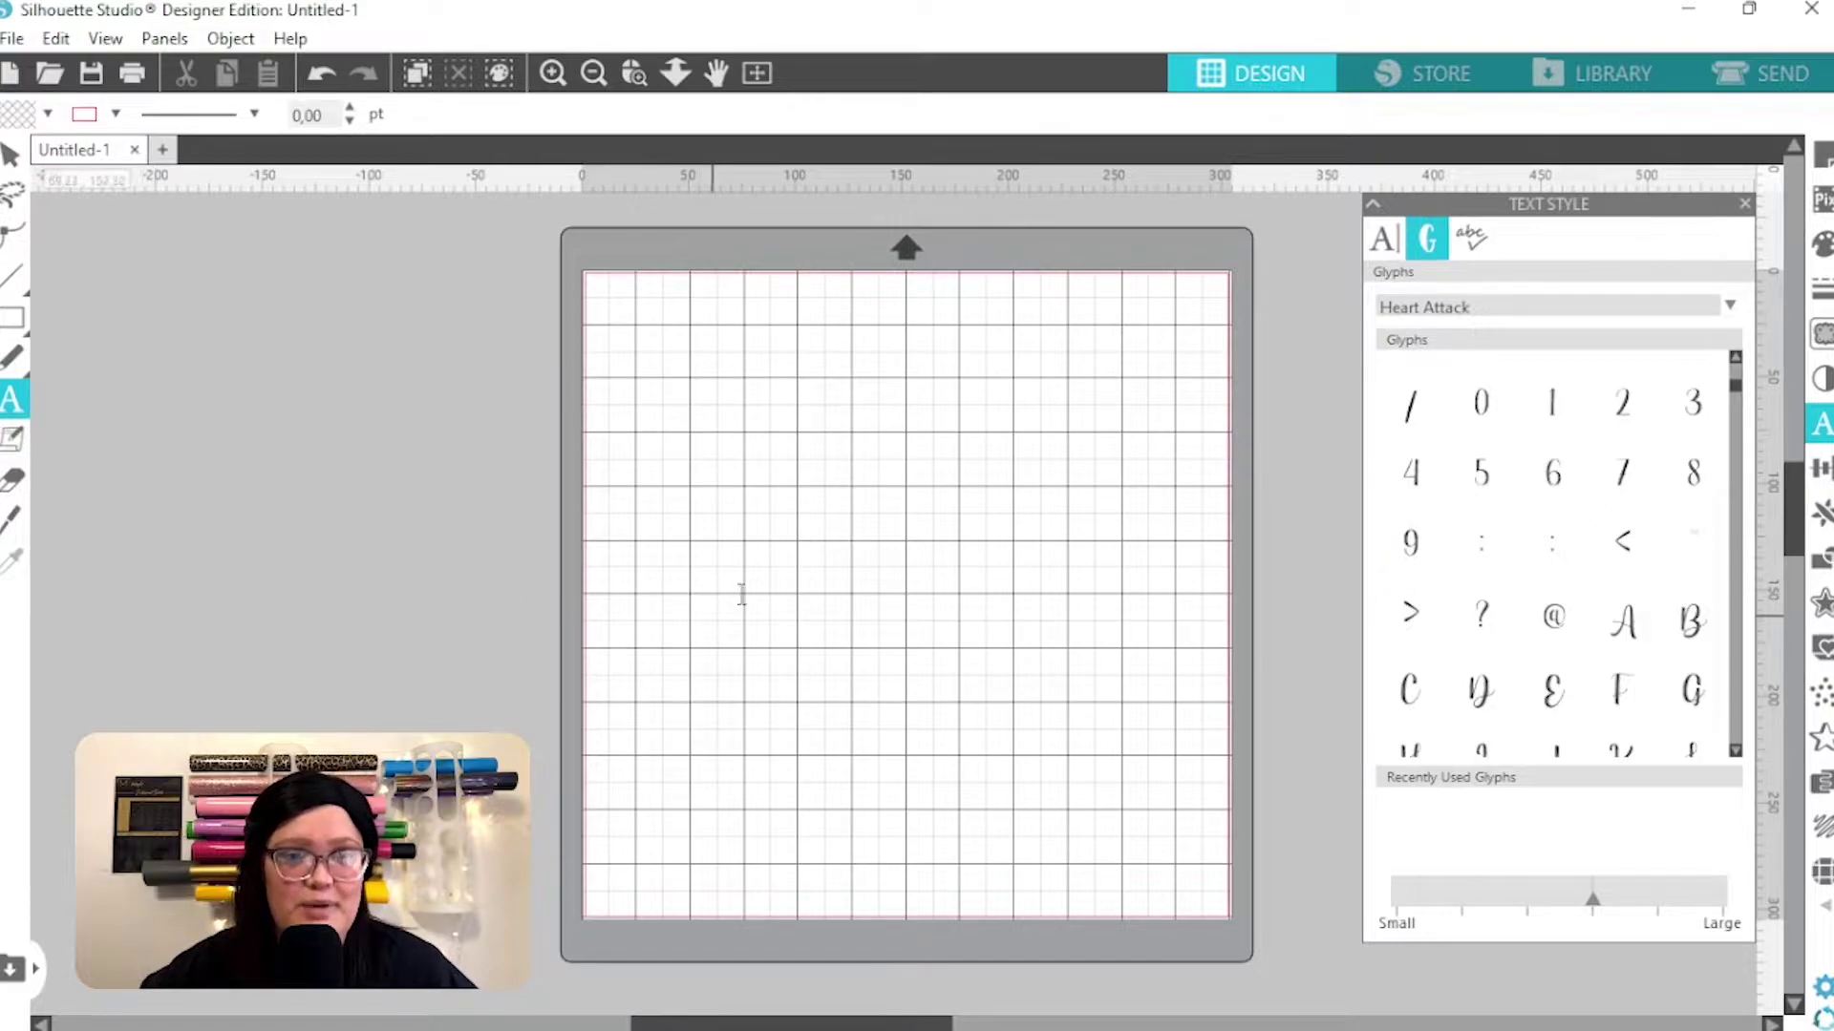
pyautogui.click(912, 561)
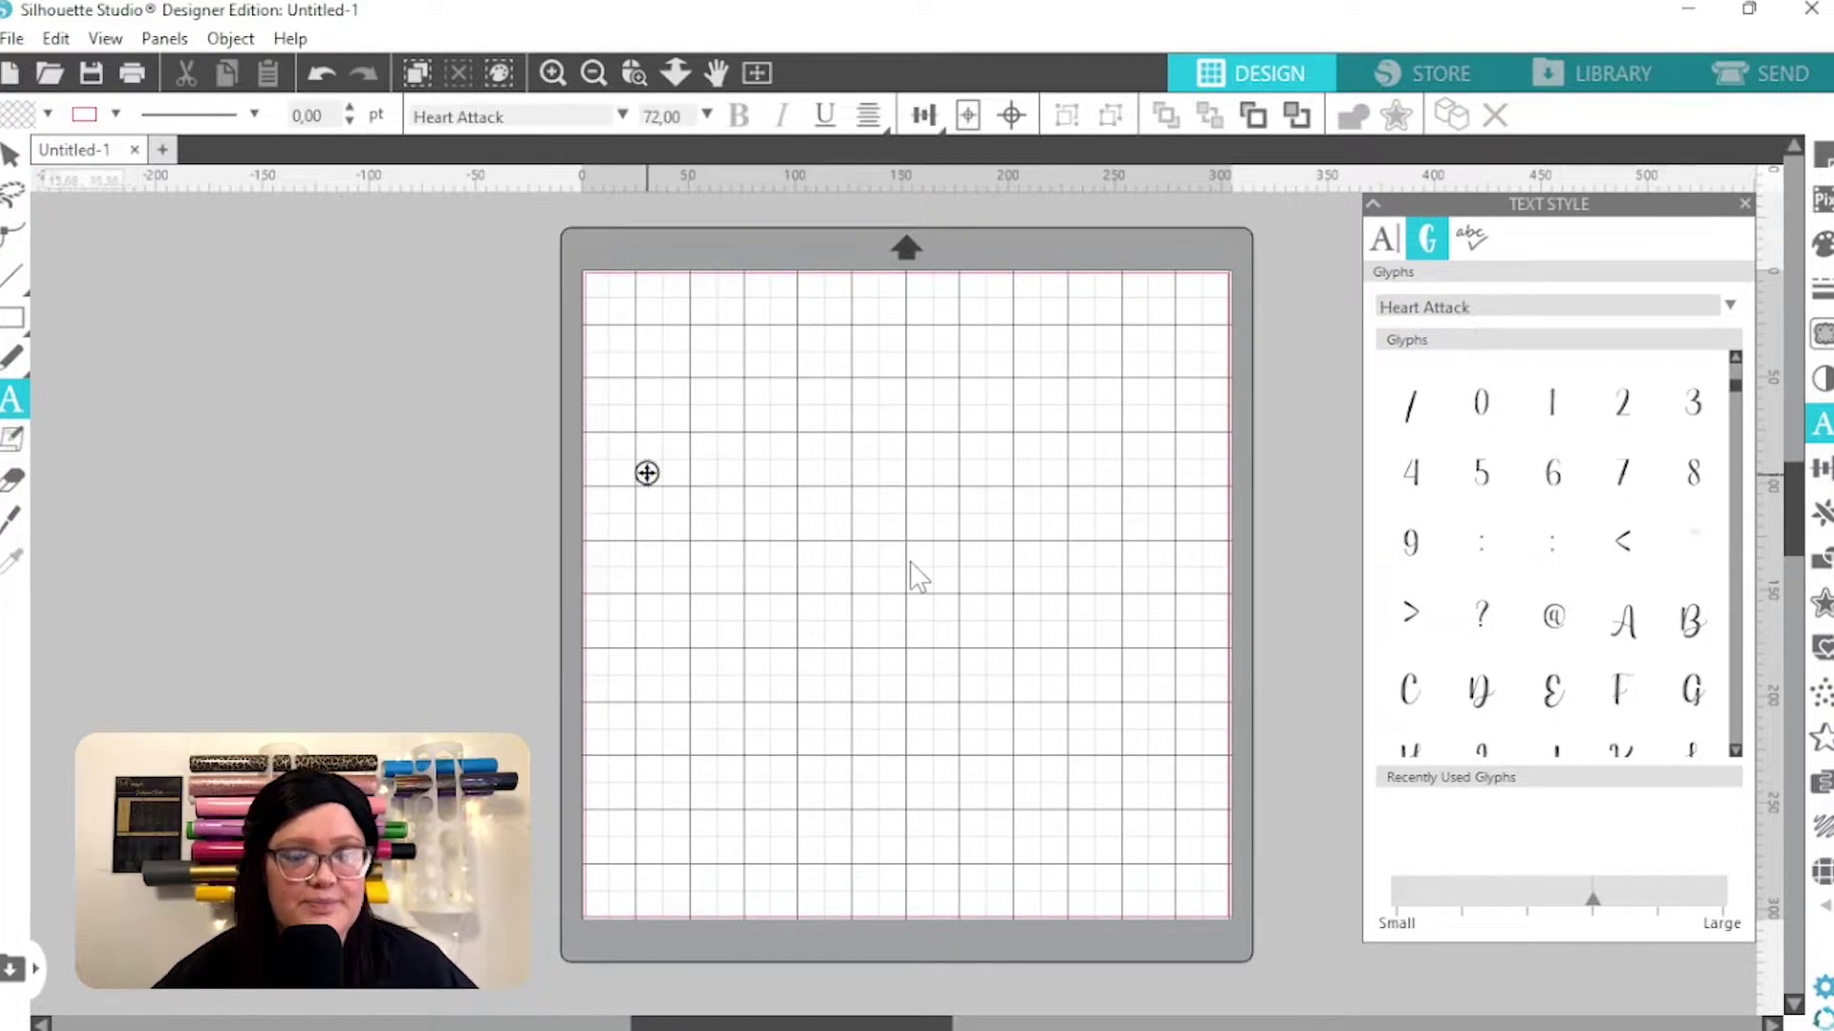
pyautogui.press('Escape')
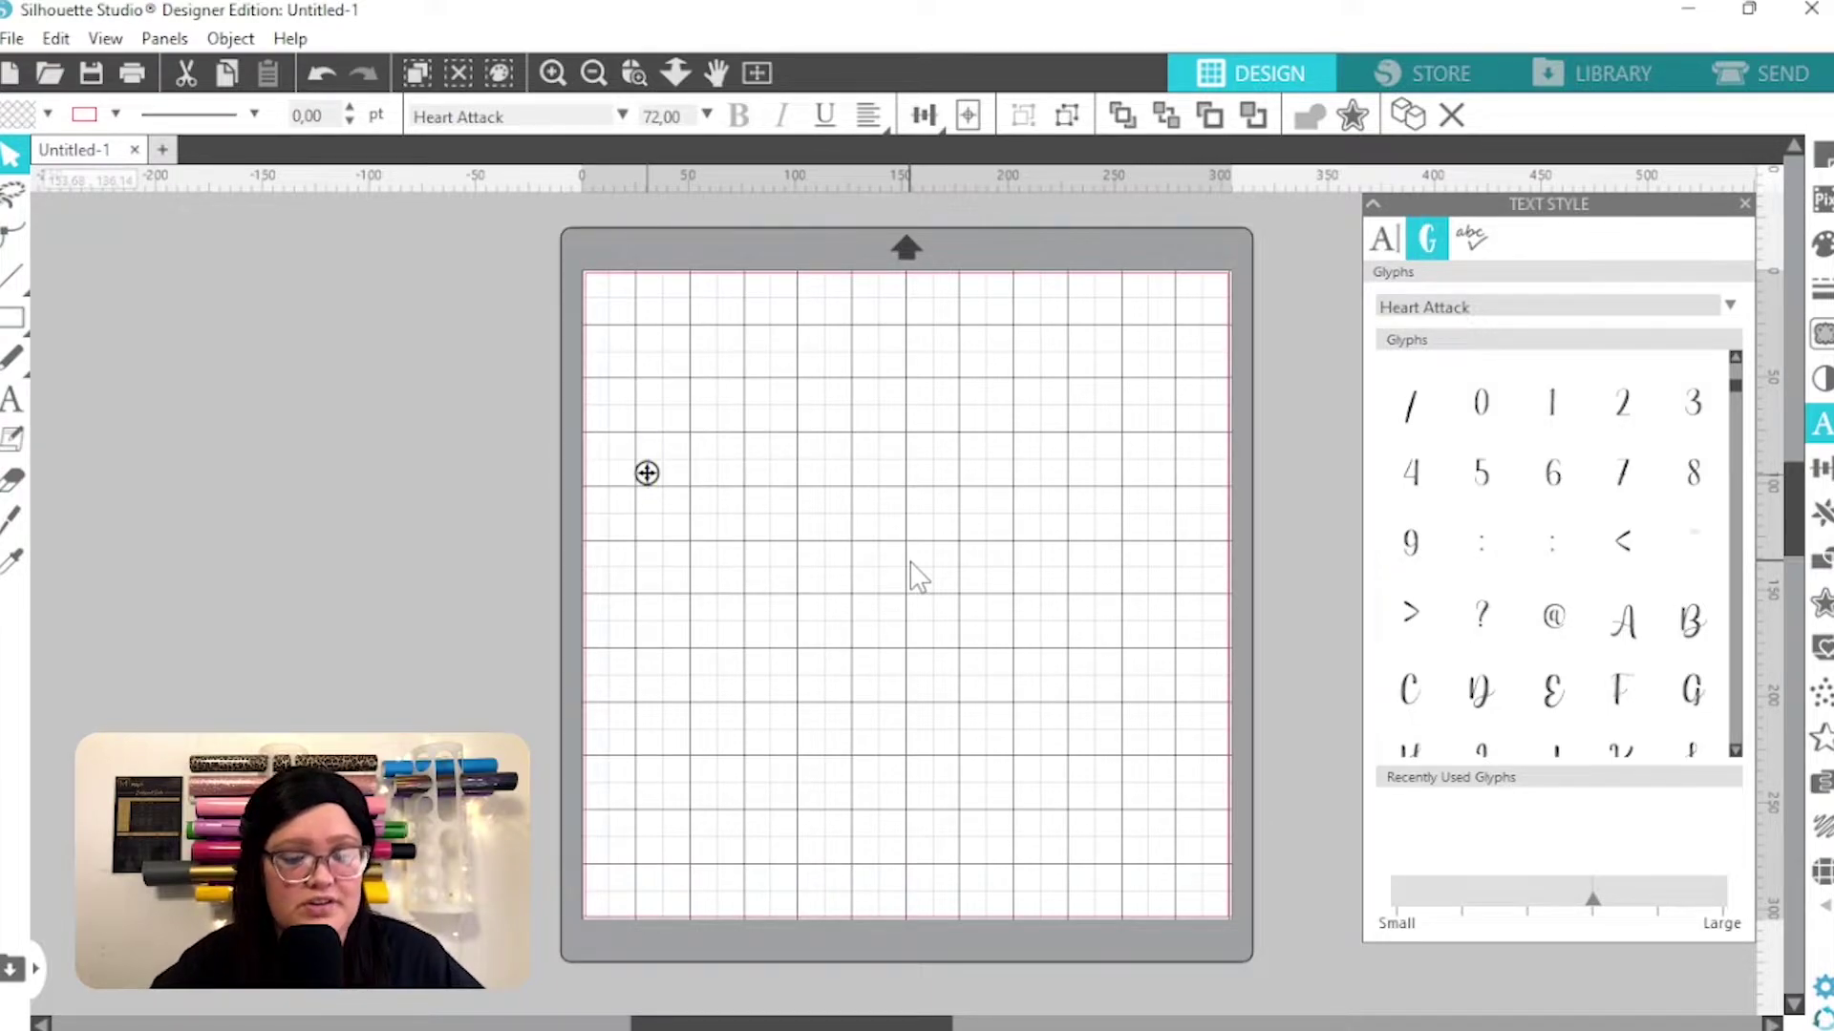
pyautogui.write('Welco')
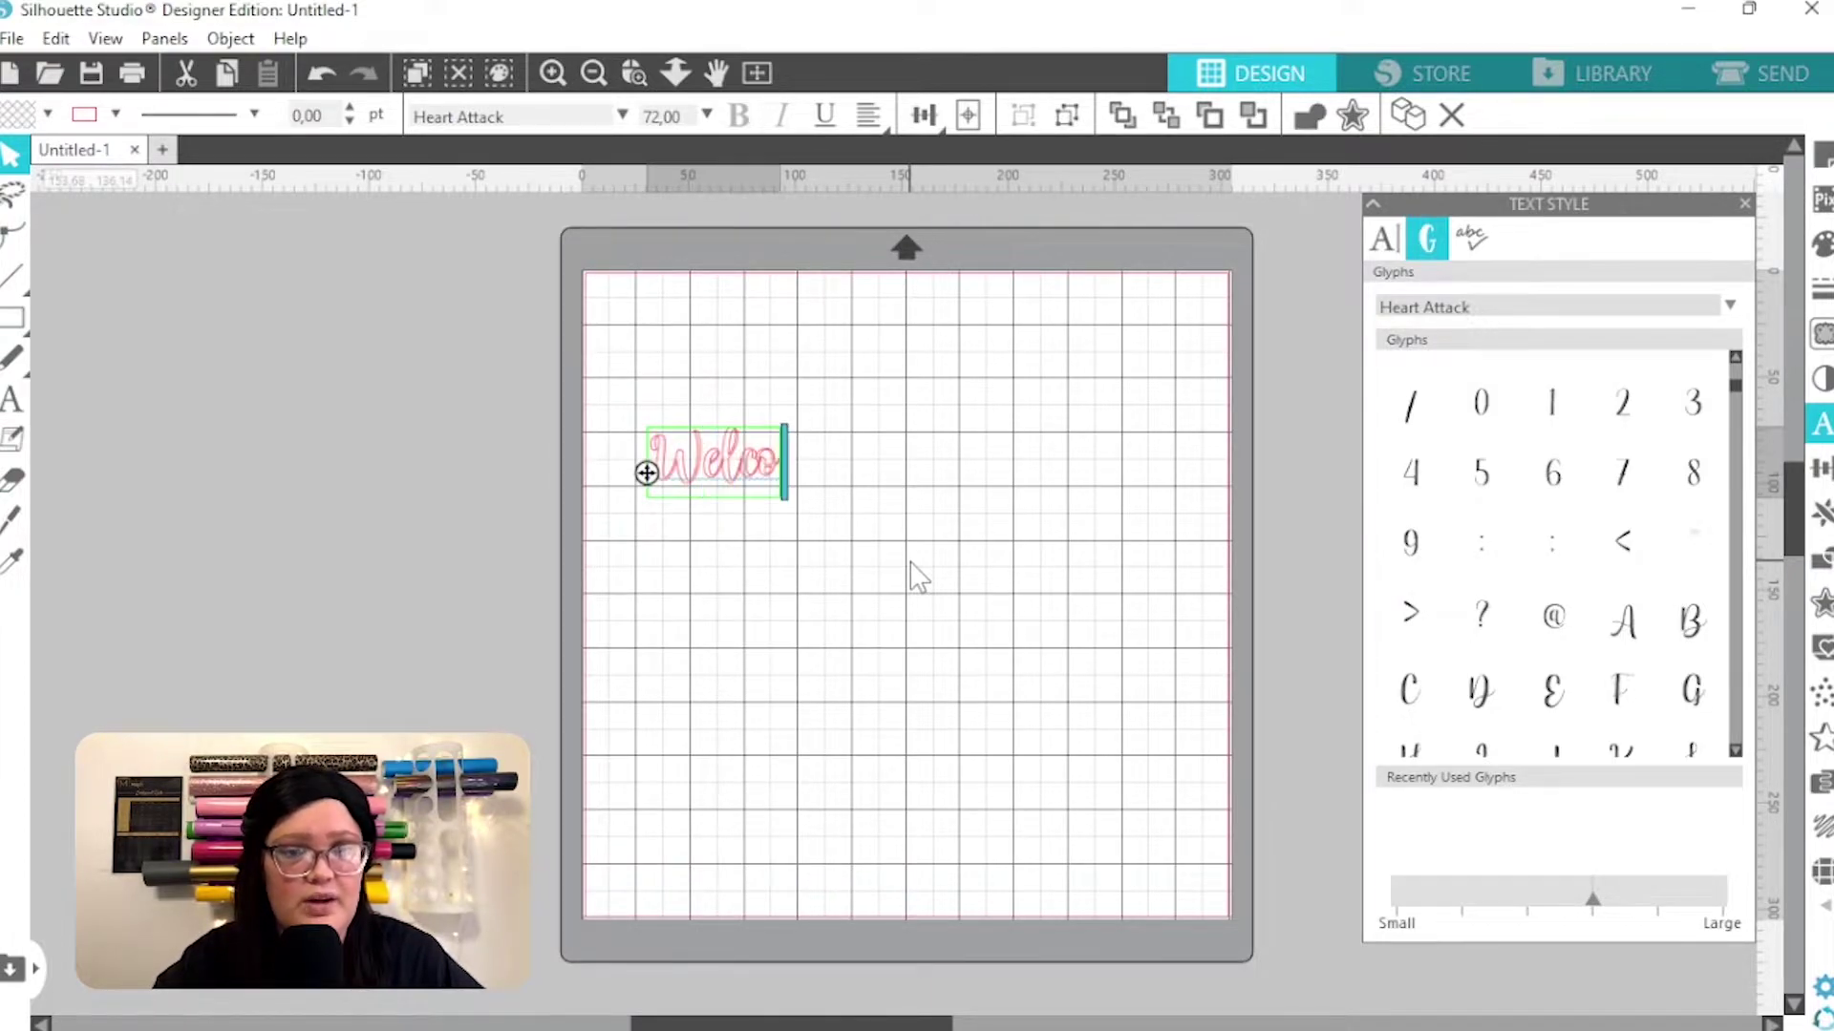
pyautogui.write('me')
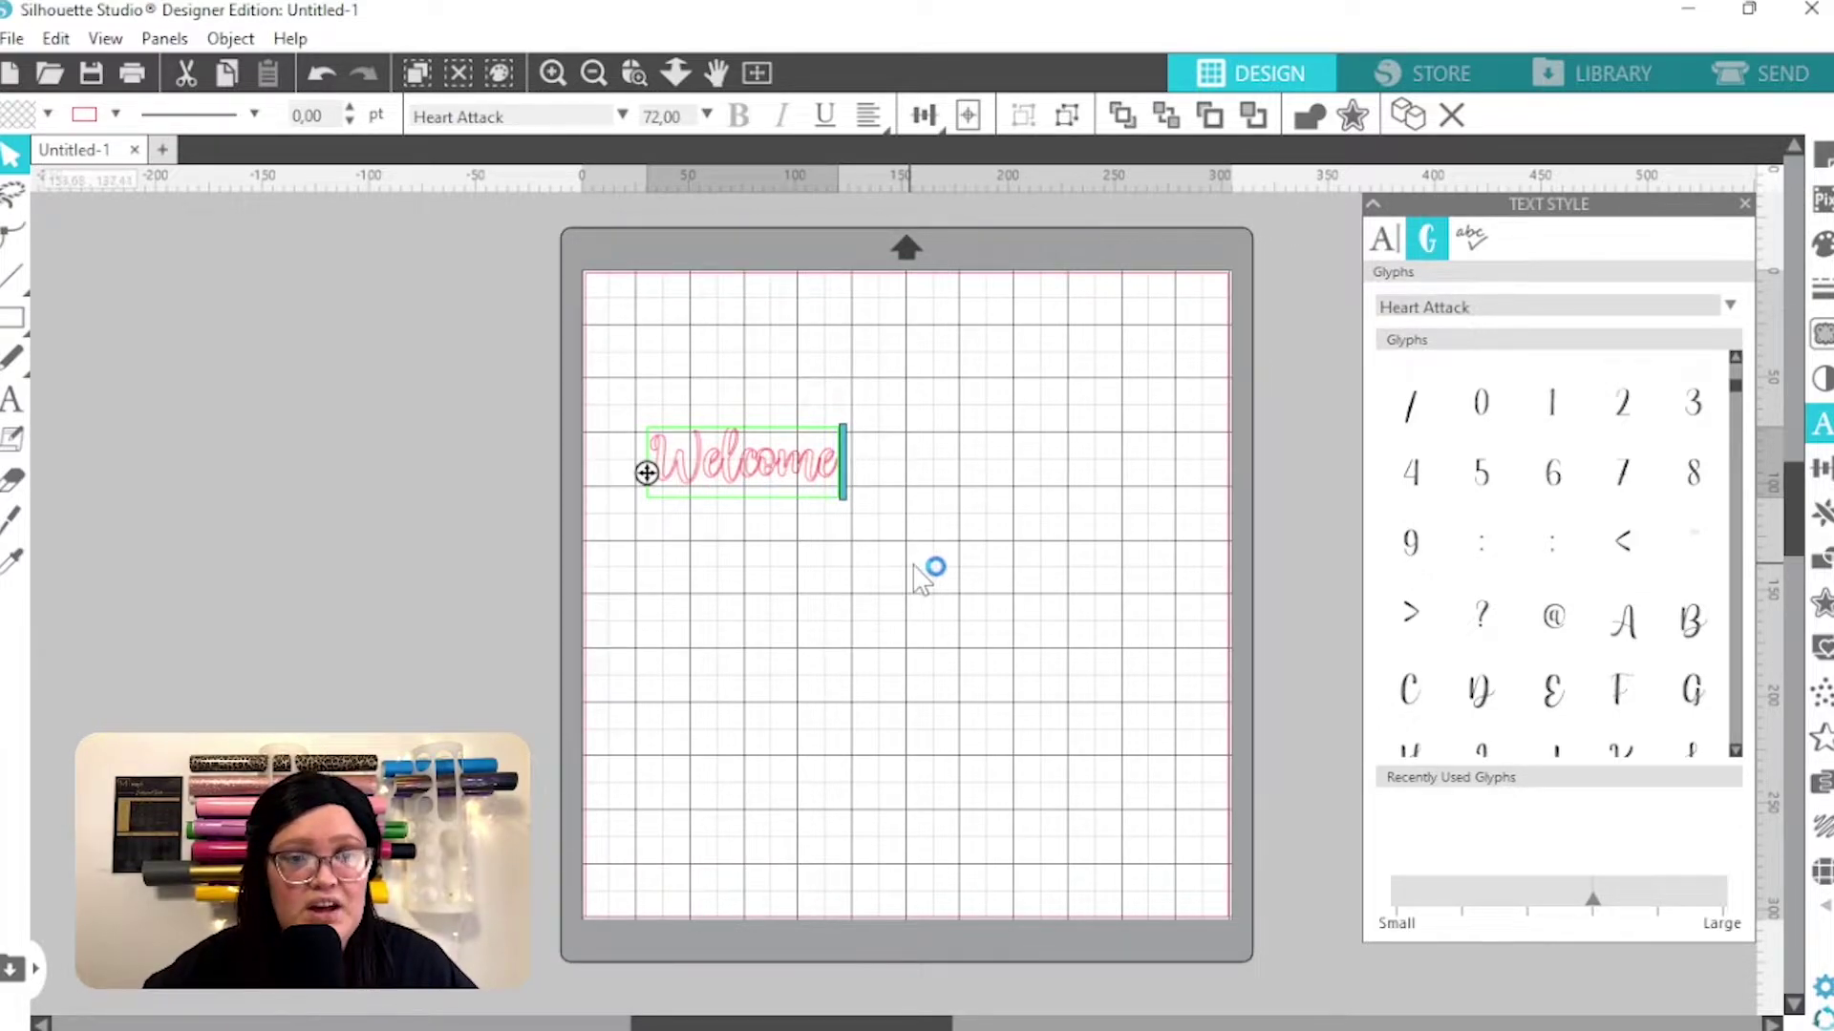
# - Enlarge the "Welcome" text proportionally to about 235 mm wide and 87 mm high
pyautogui.click(912, 578)
pyautogui.click(793, 468)
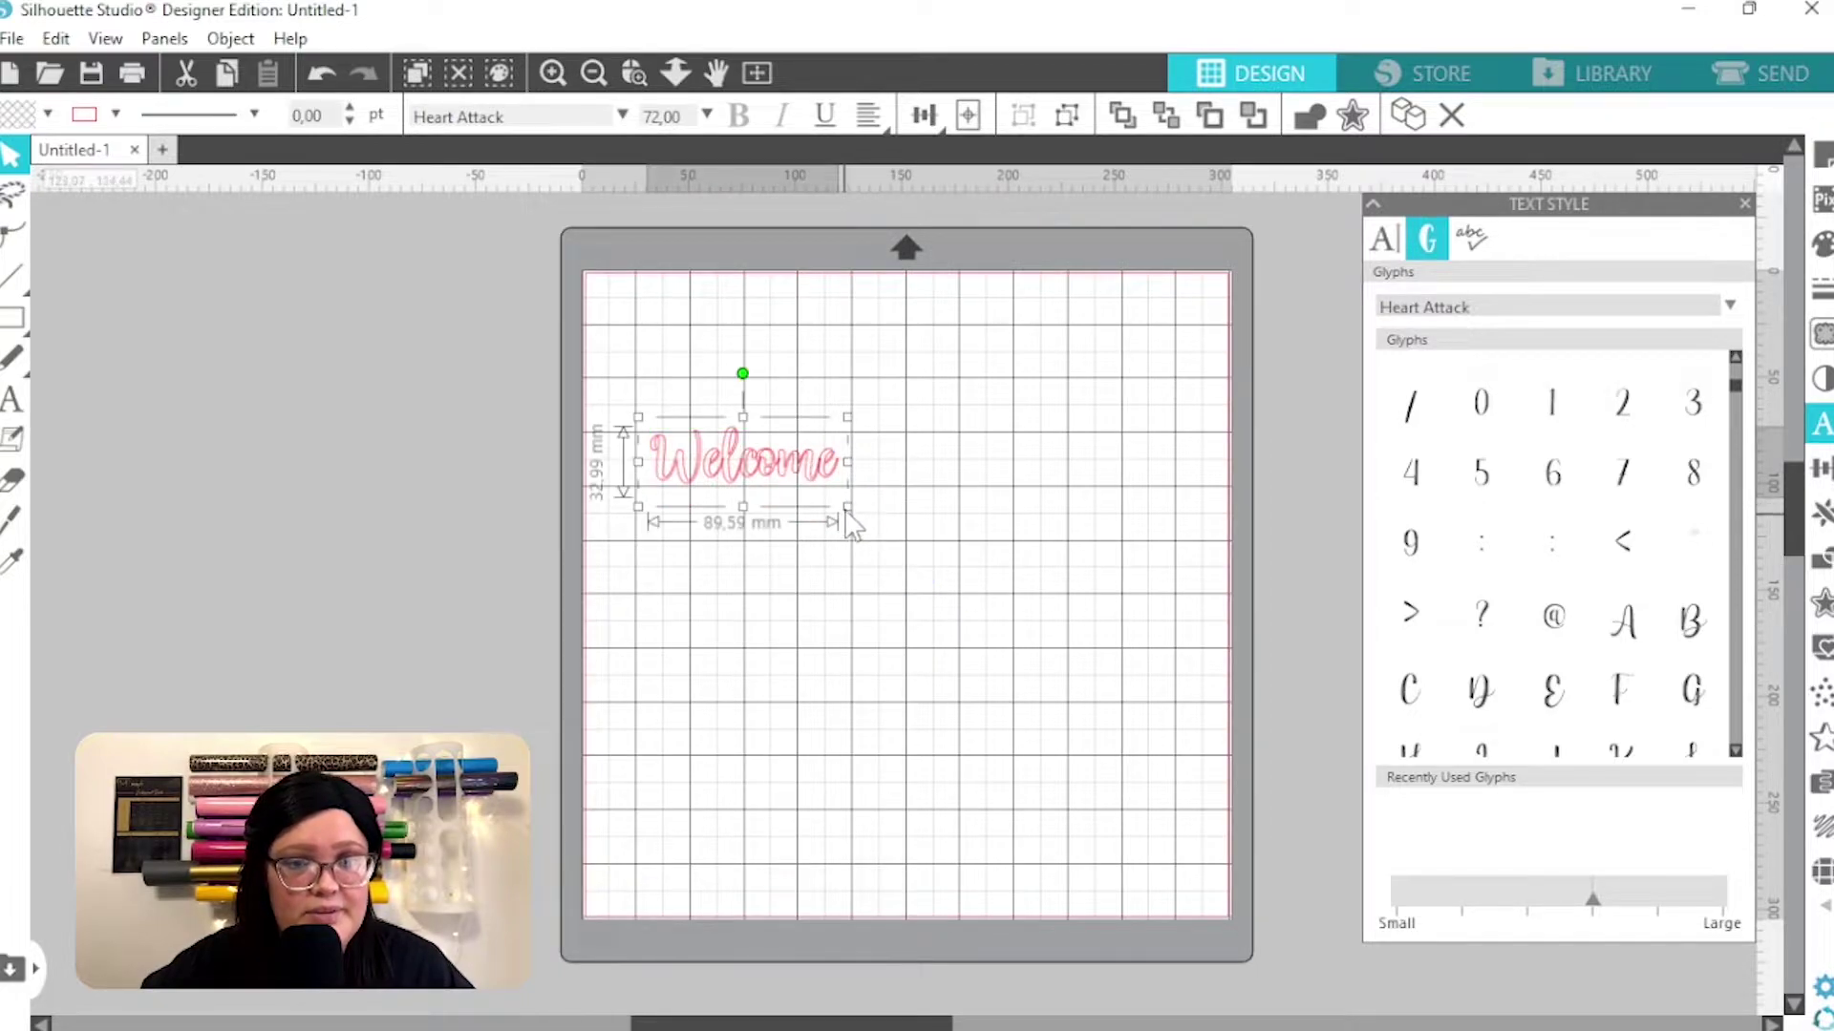
pyautogui.moveTo(858, 501); pyautogui.dragTo(1115, 737)
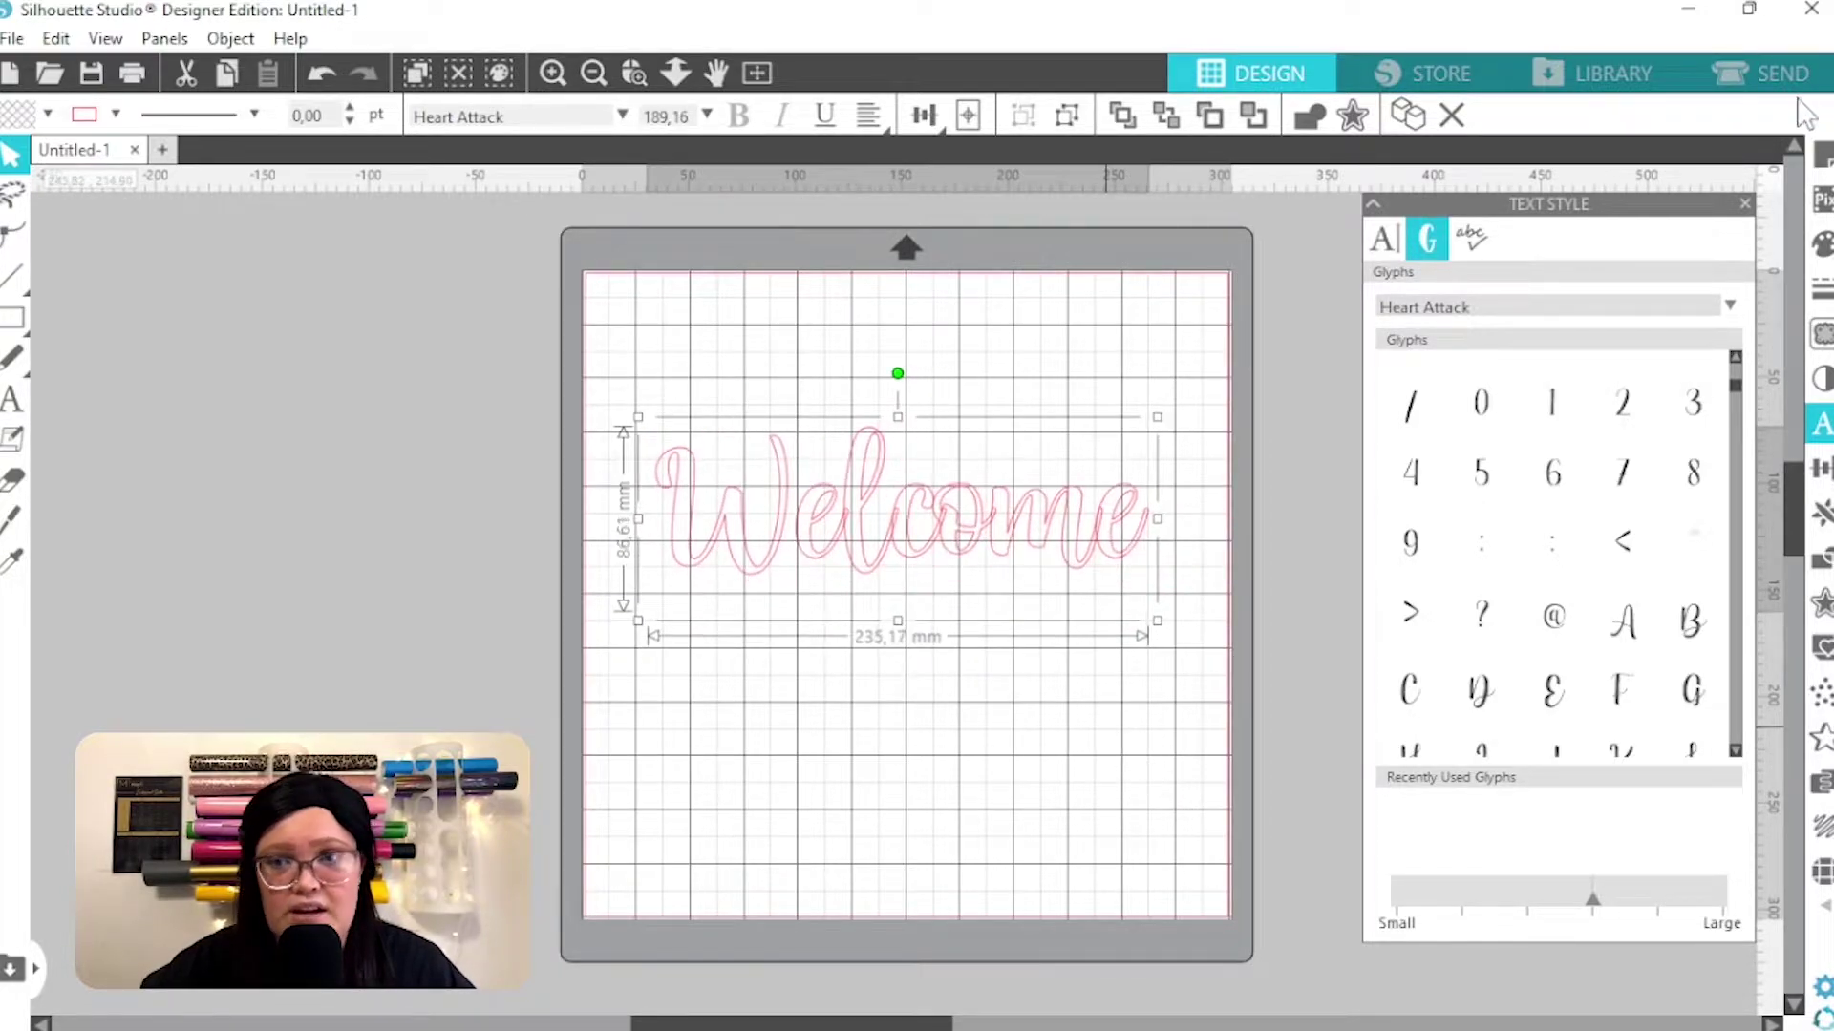
# - Hide the page grid in the page setup and close the settings
pyautogui.click(1820, 164)
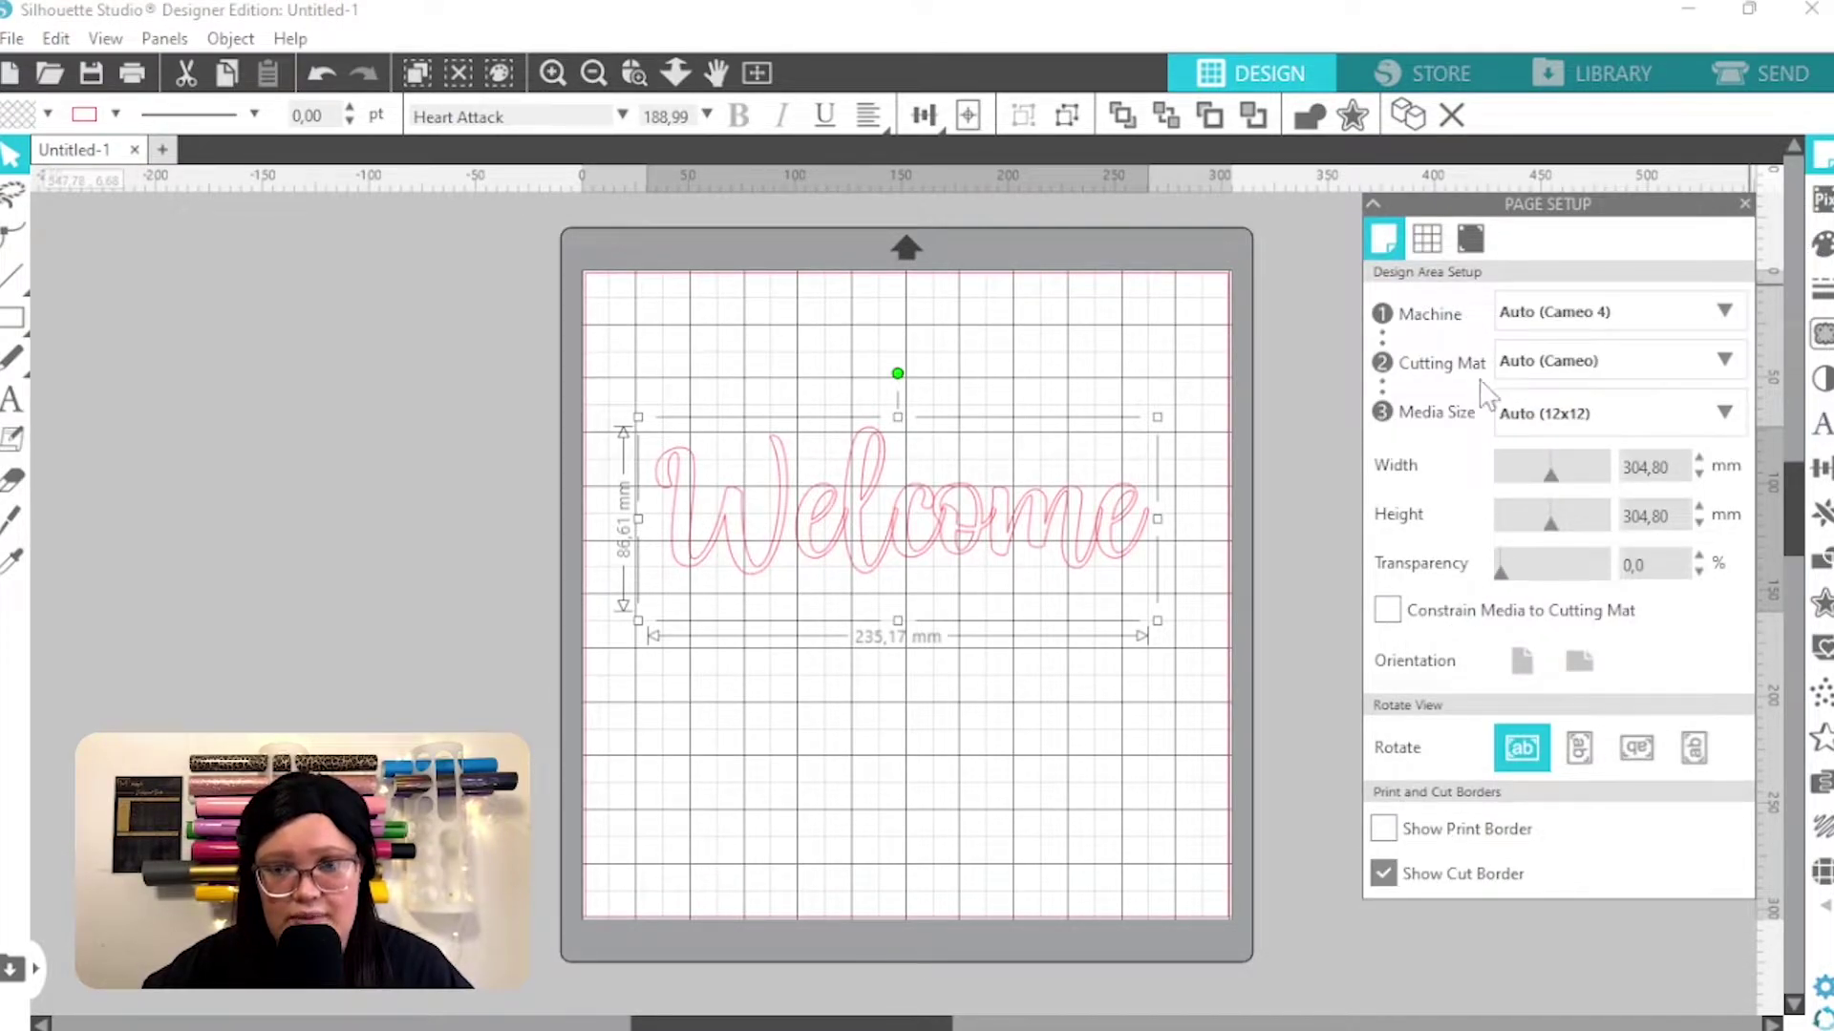
pyautogui.click(1427, 240)
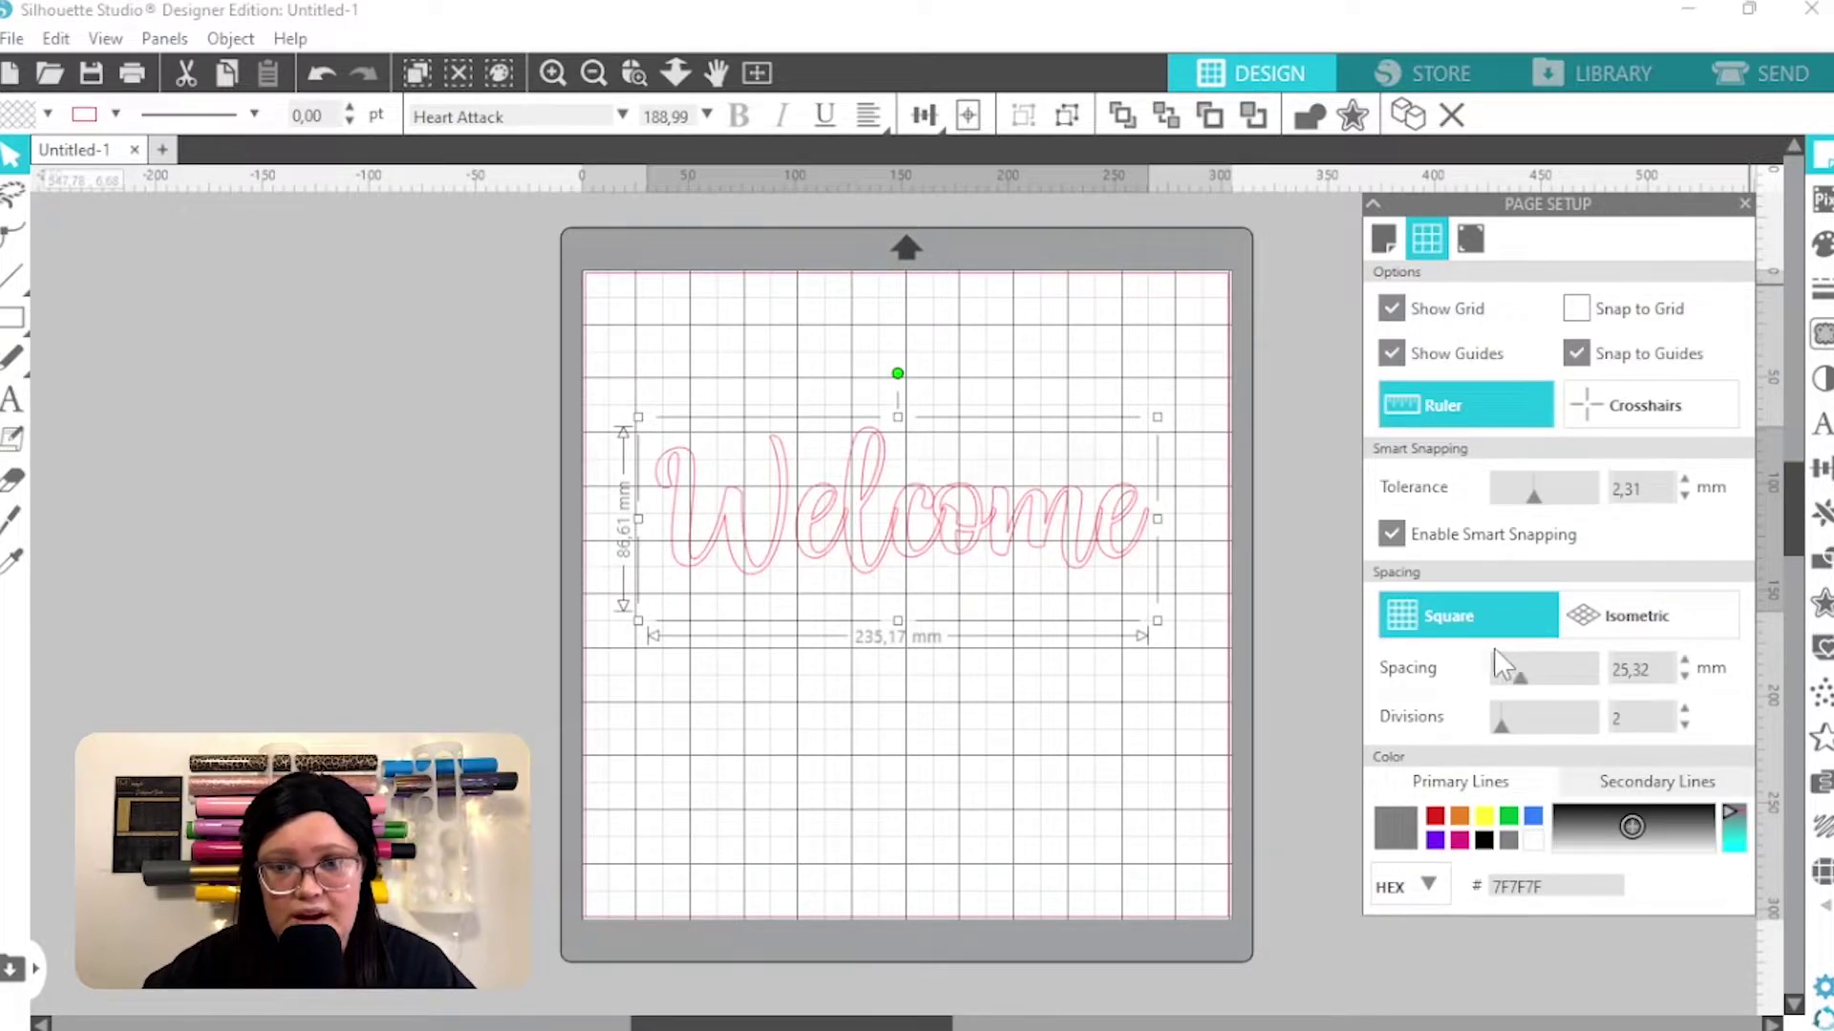
pyautogui.click(1392, 309)
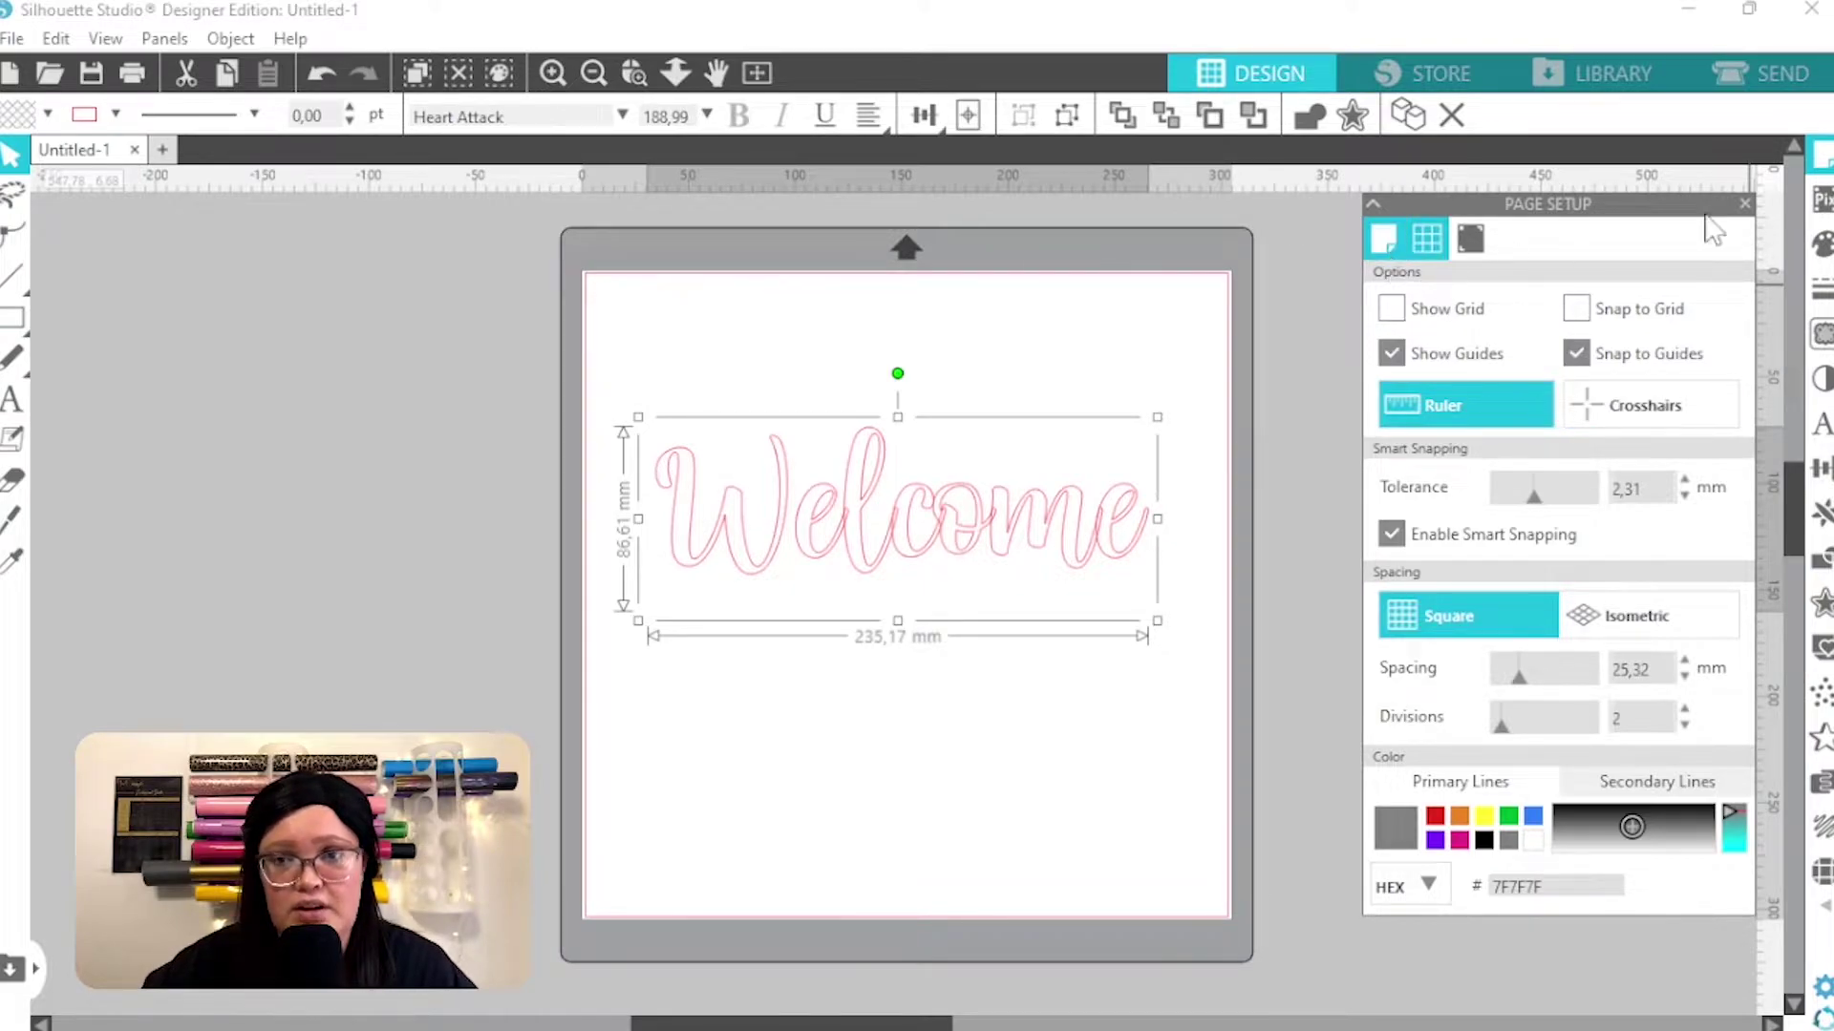
pyautogui.click(1744, 204)
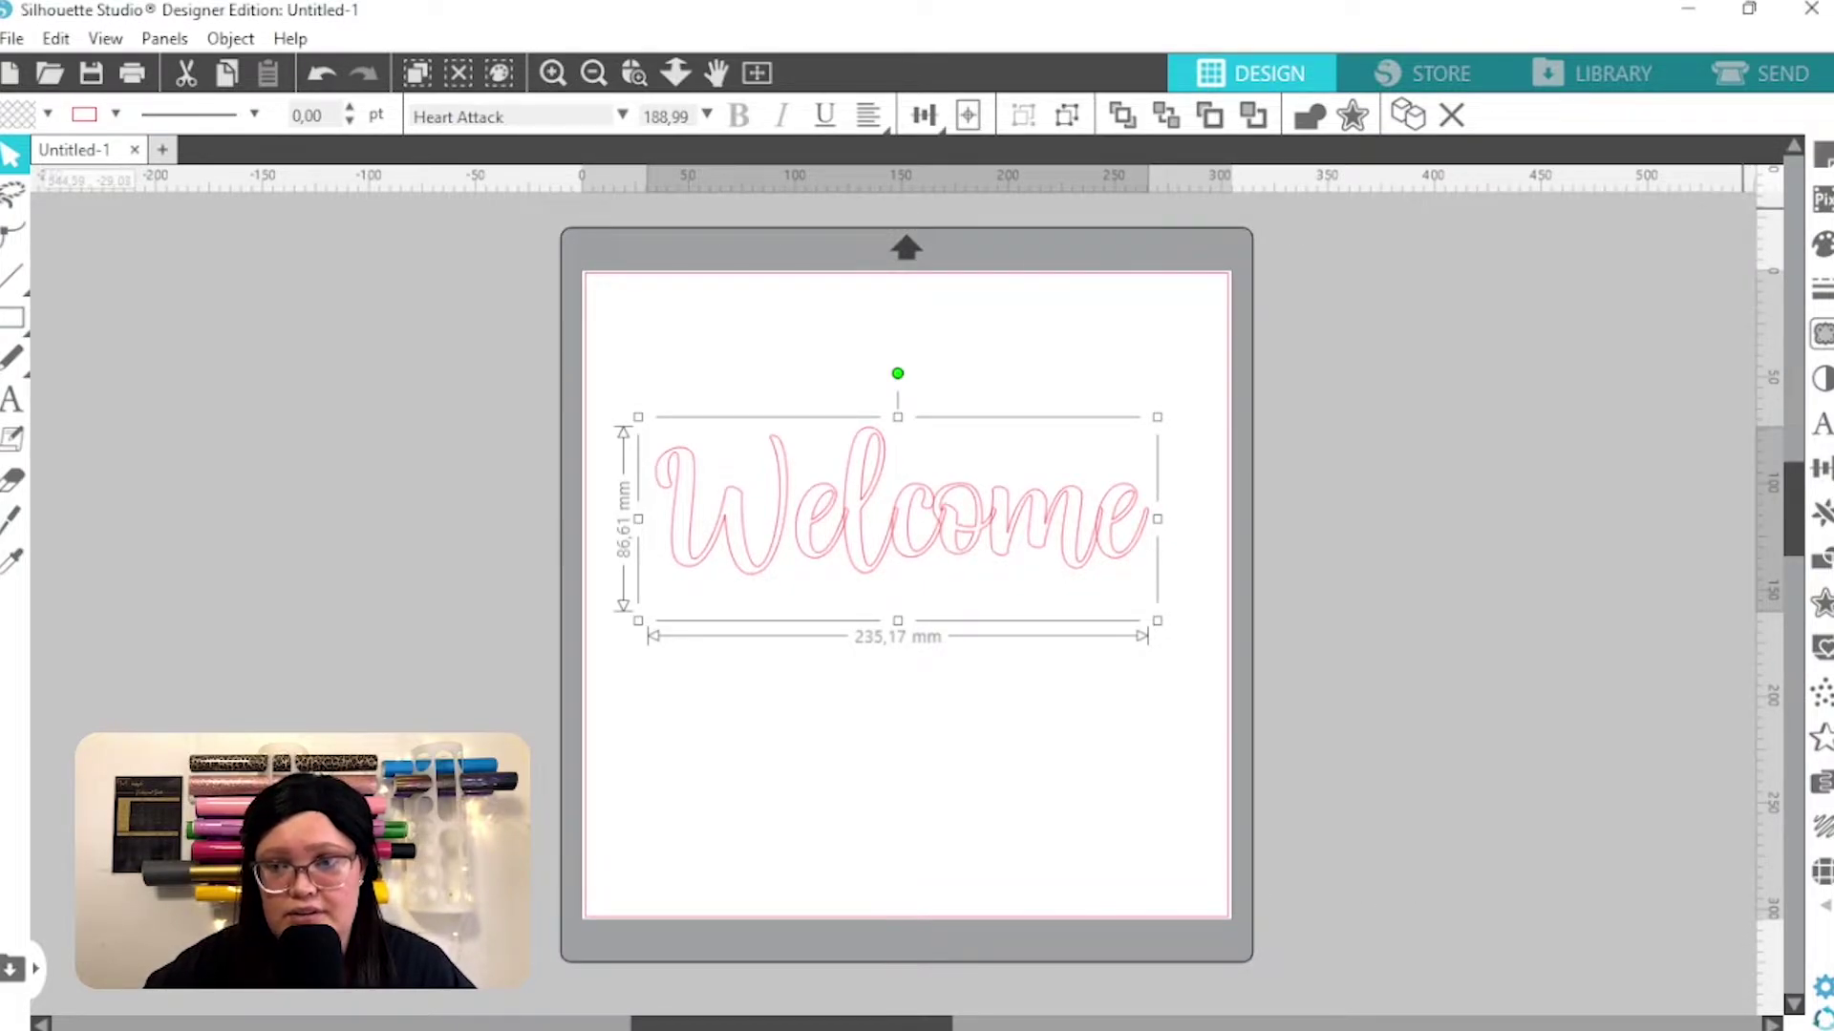
# - Reopen the glyph overview for the "Welcome" text, keeping Heart Attack as its font
pyautogui.click(1822, 423)
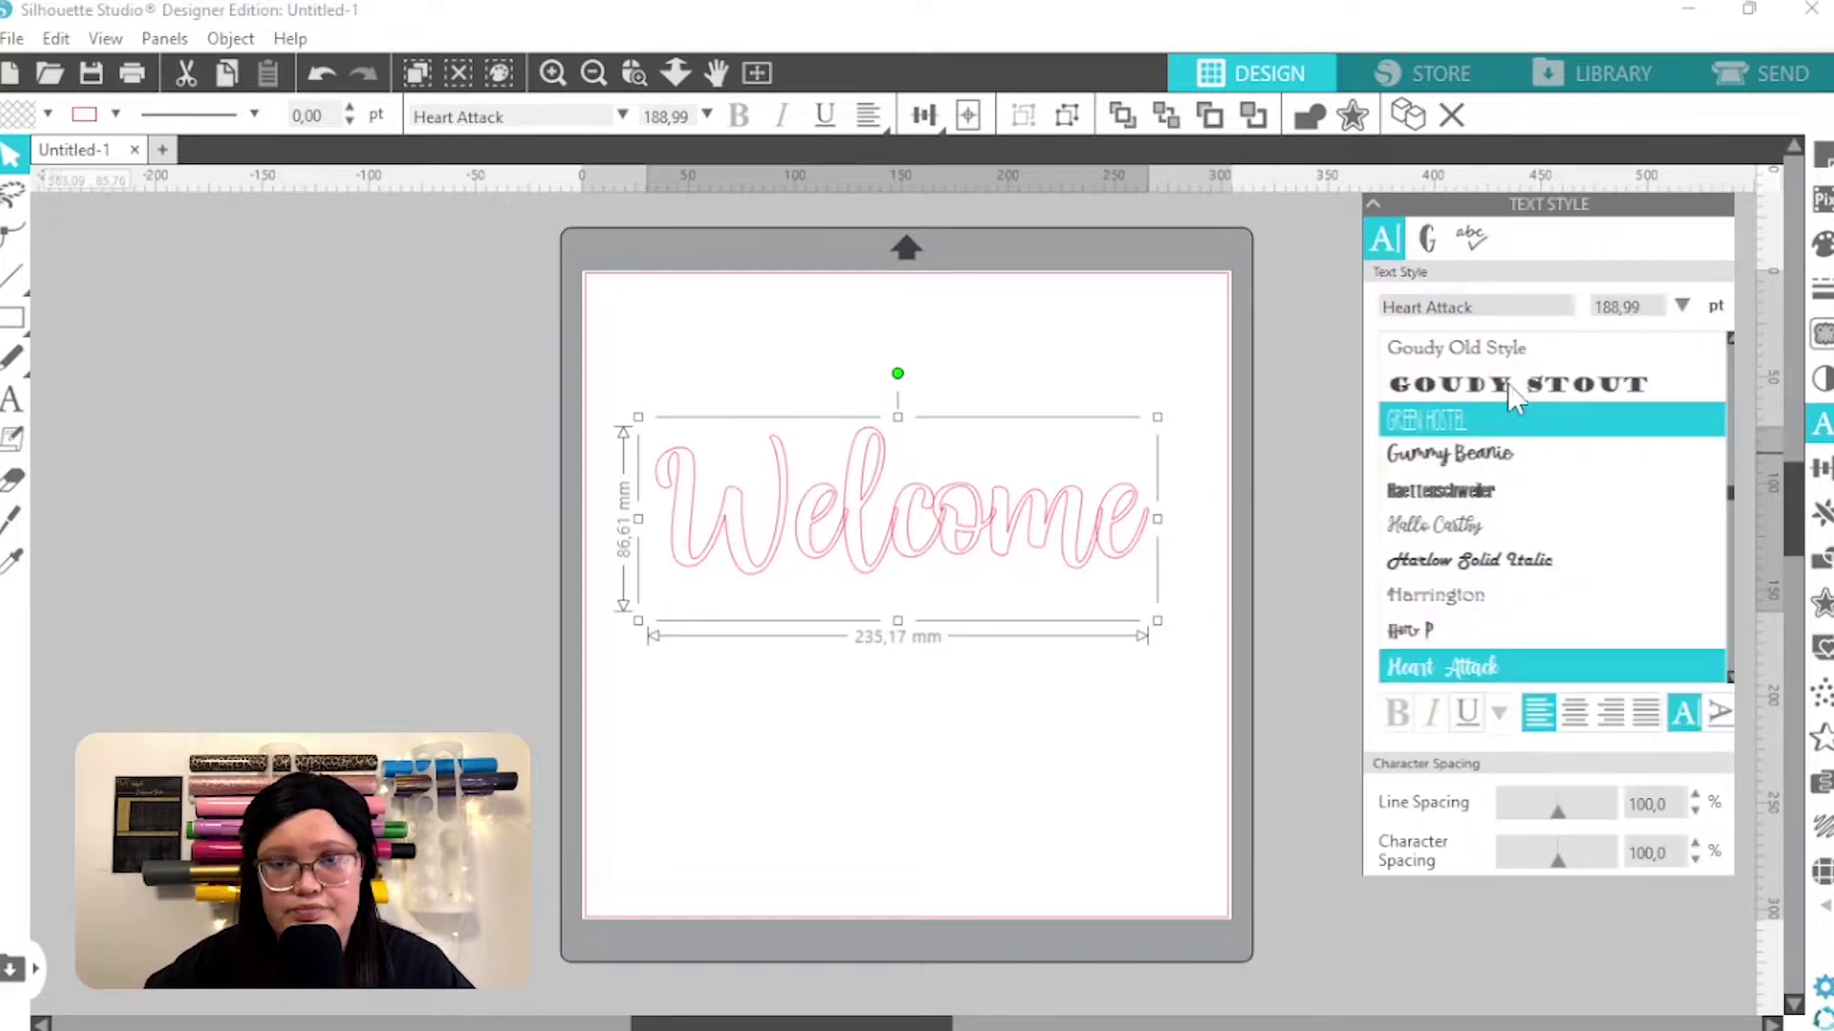
pyautogui.click(1426, 238)
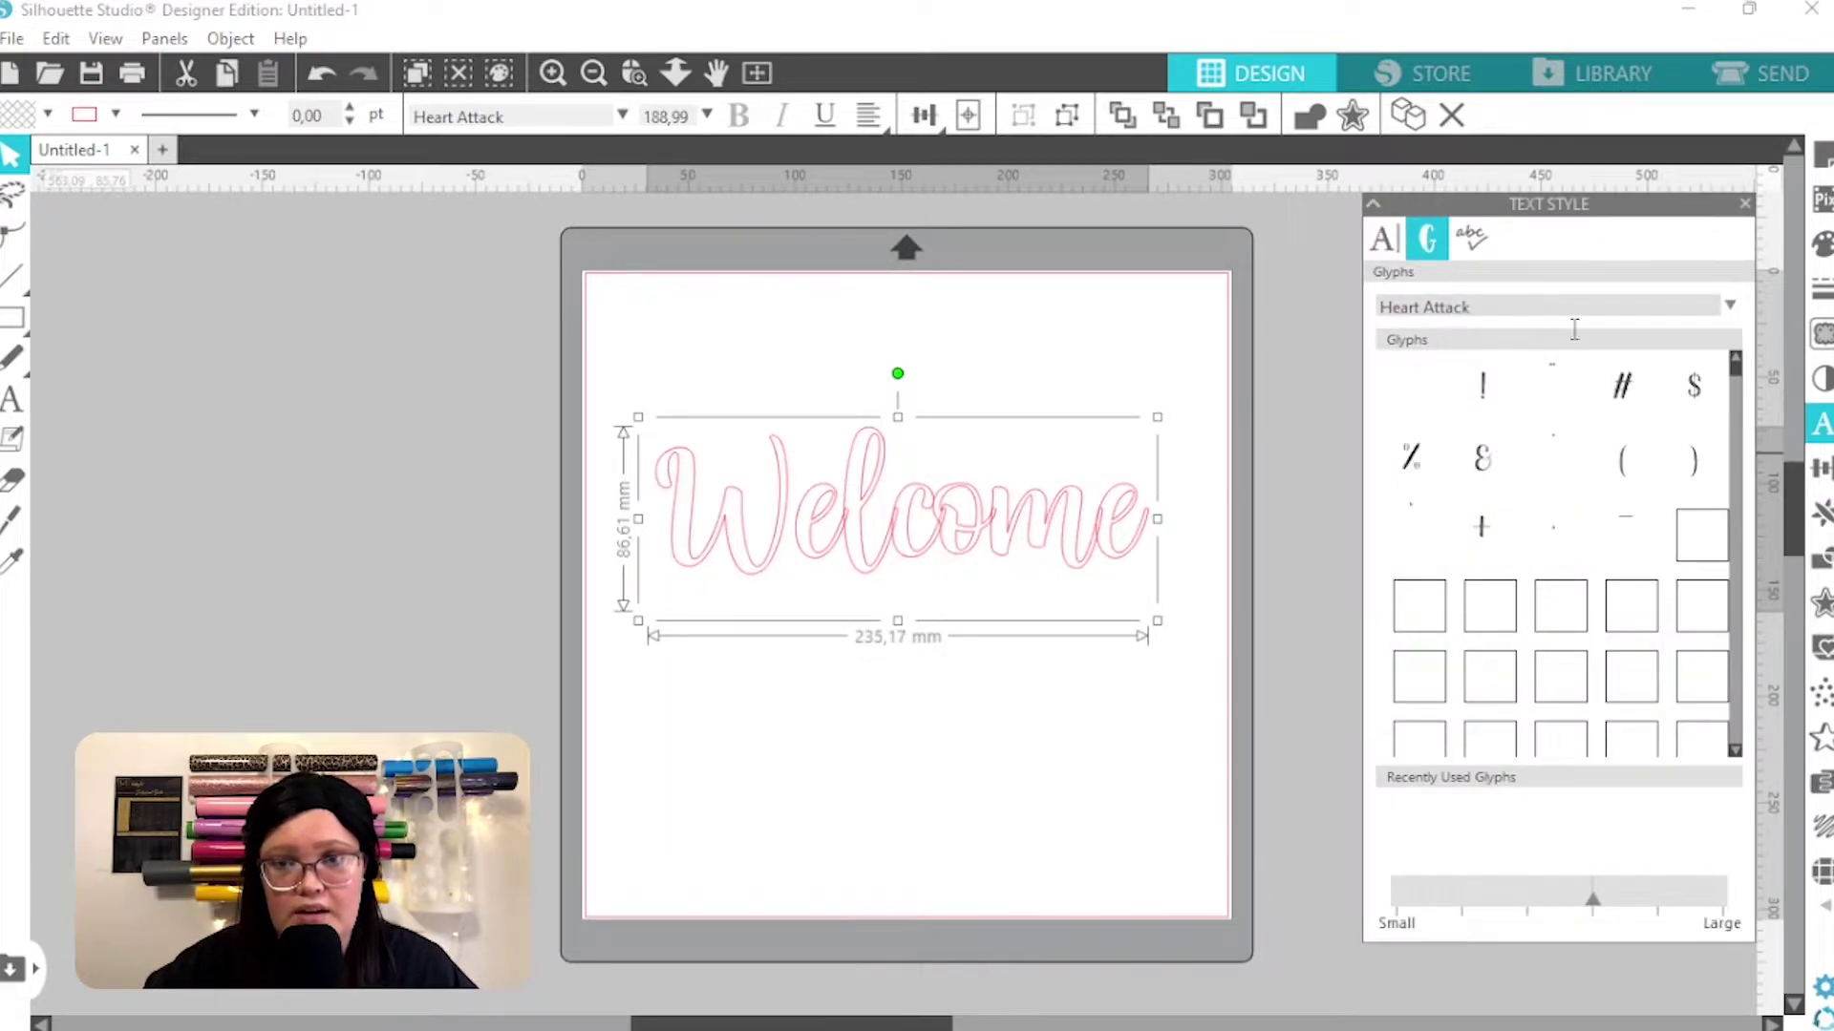
pyautogui.click(1729, 307)
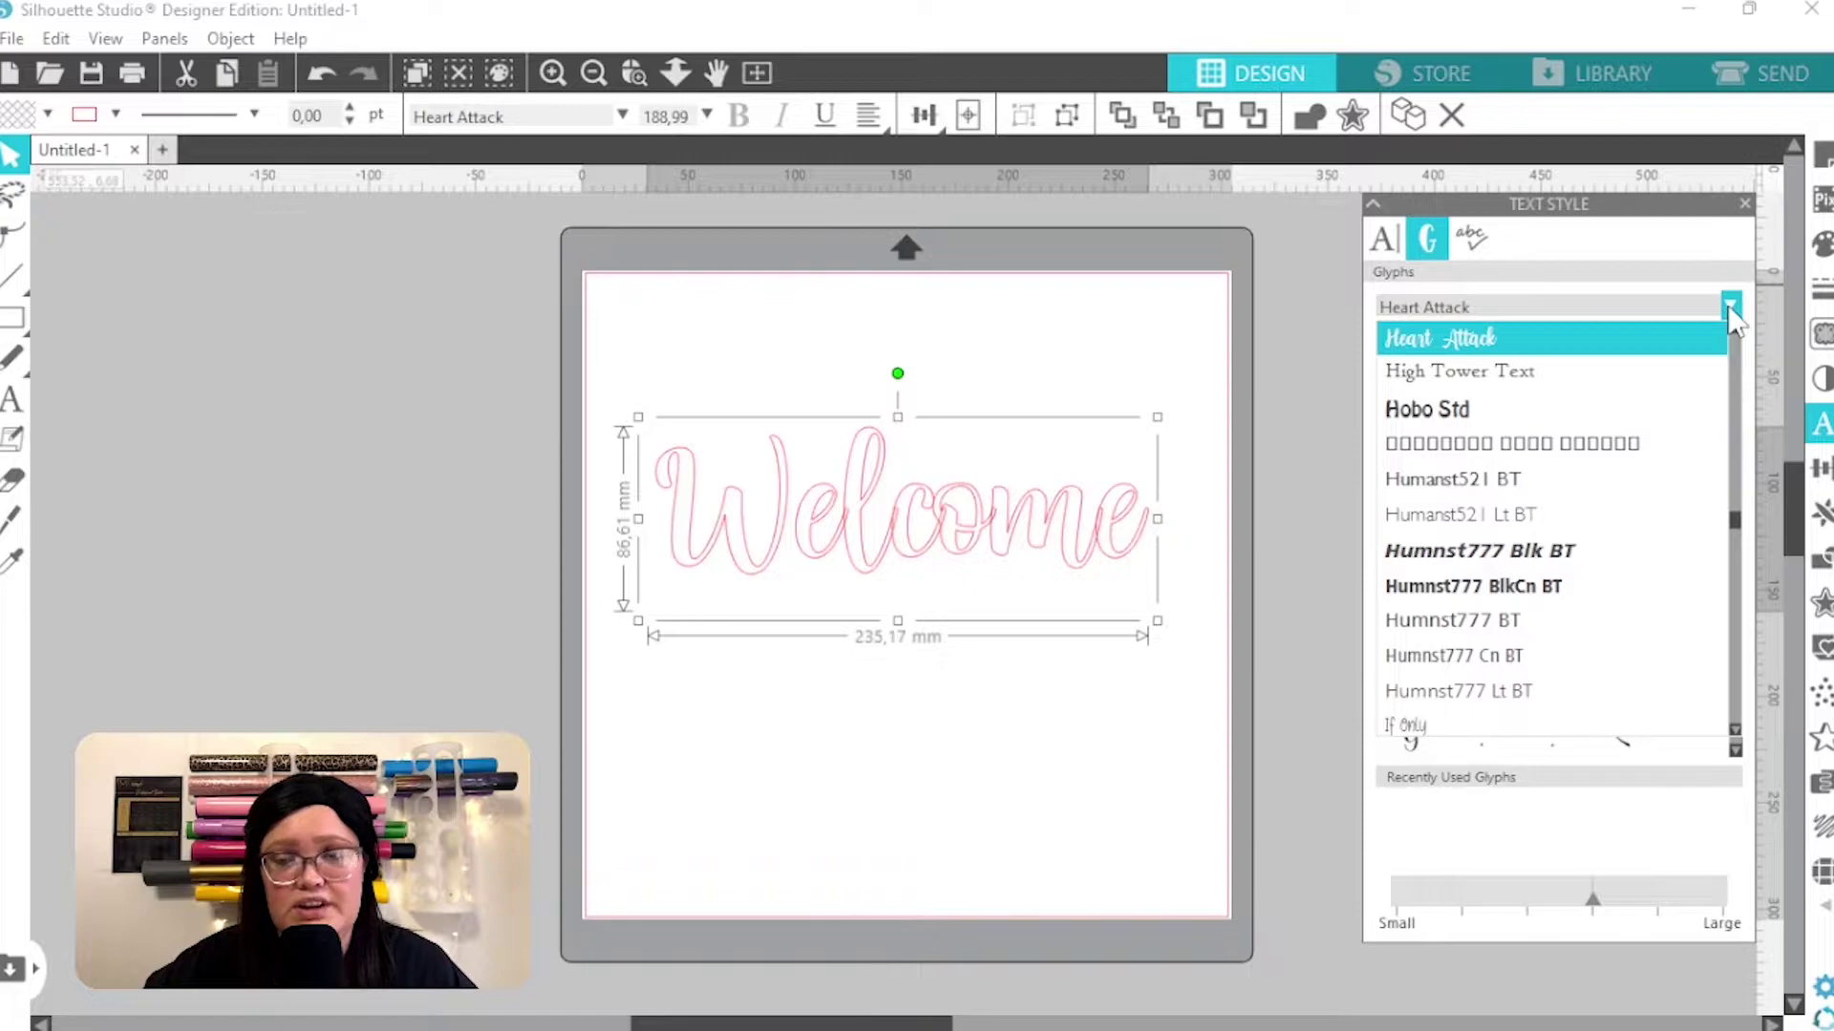
pyautogui.click(1729, 307)
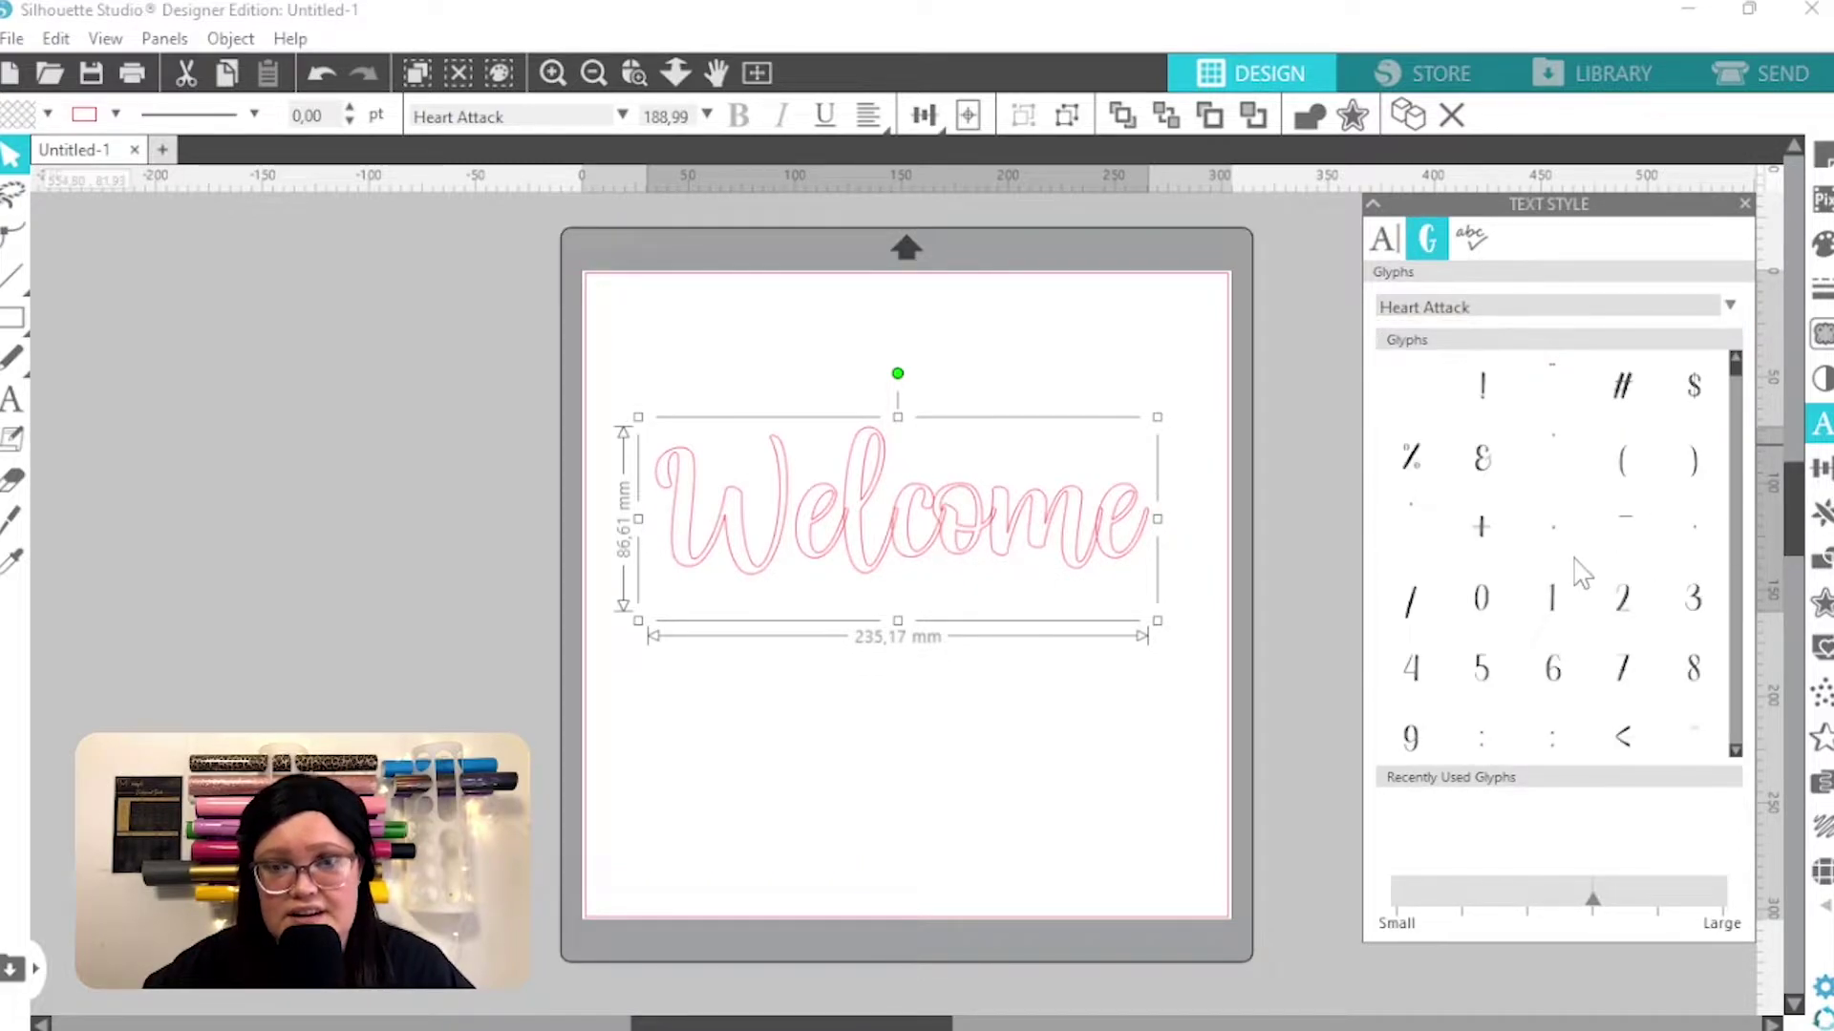
# - Look through the Heart Attack glyphs for lowercase letters with swashes before or after them
pyautogui.scroll(-10, 1581, 570)
pyautogui.scroll(-8, 1577, 570)
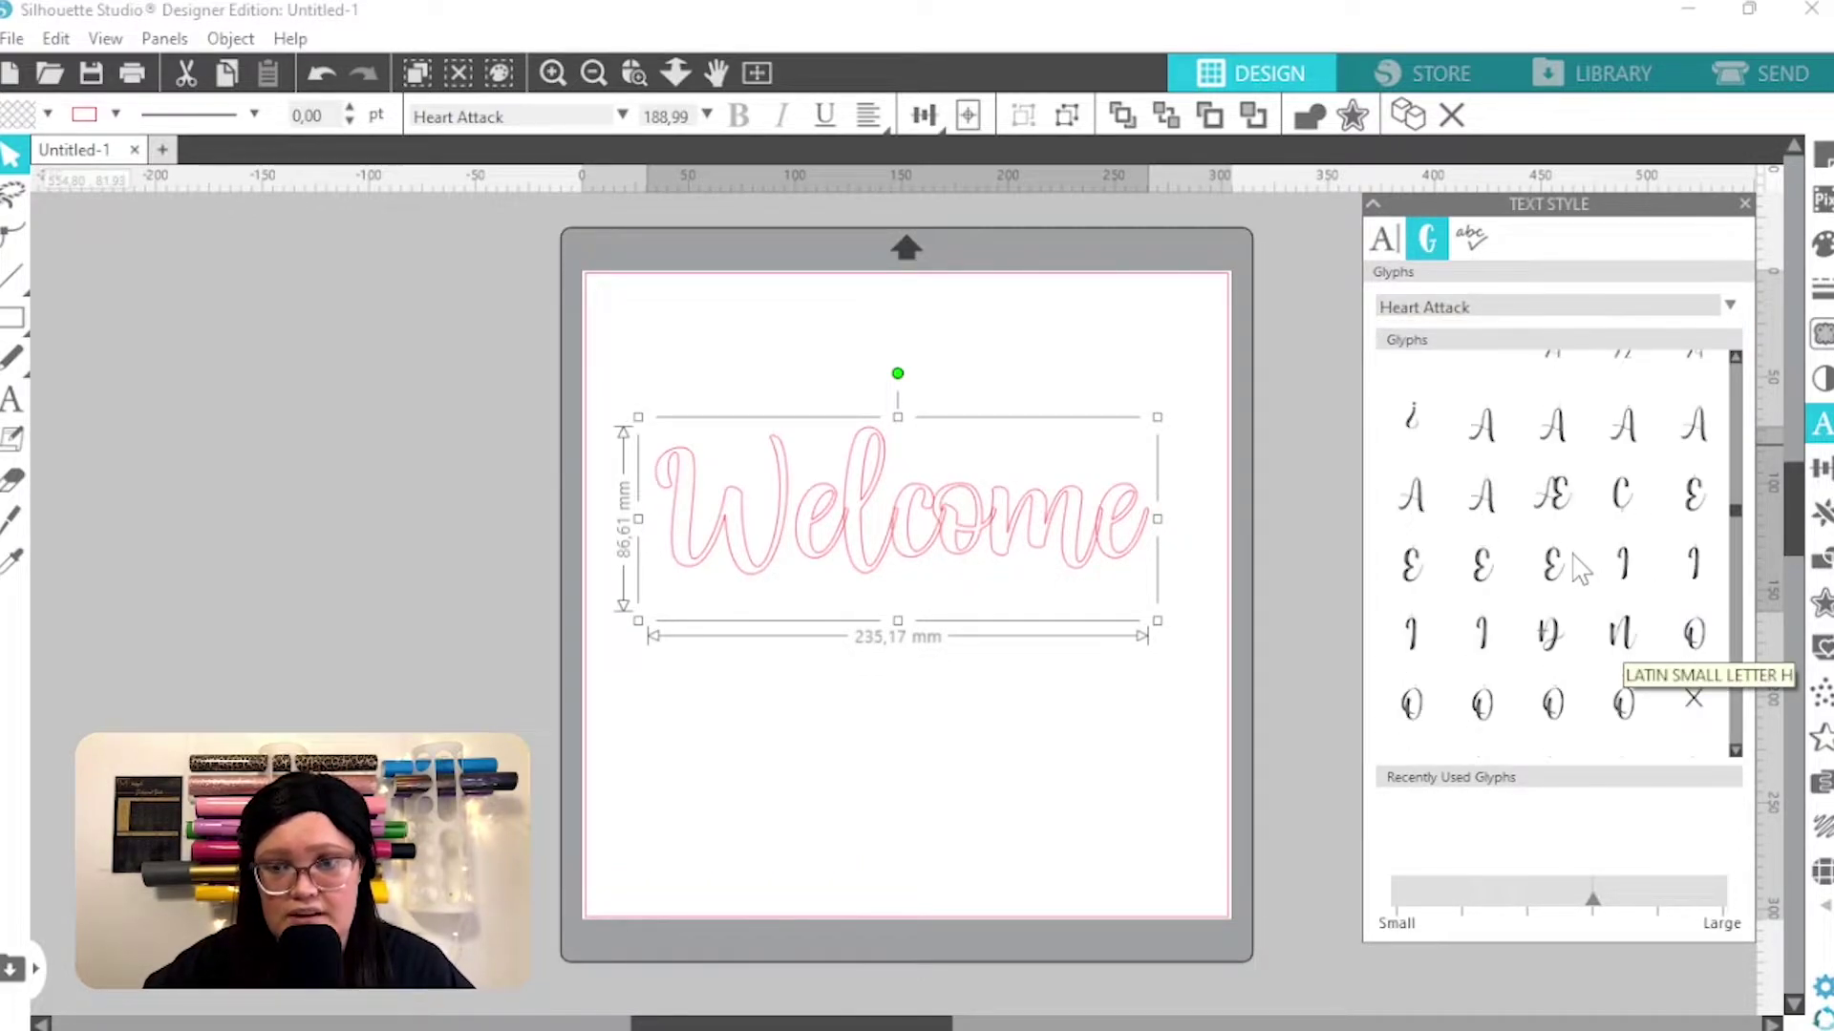
pyautogui.scroll(-5, 1574, 571)
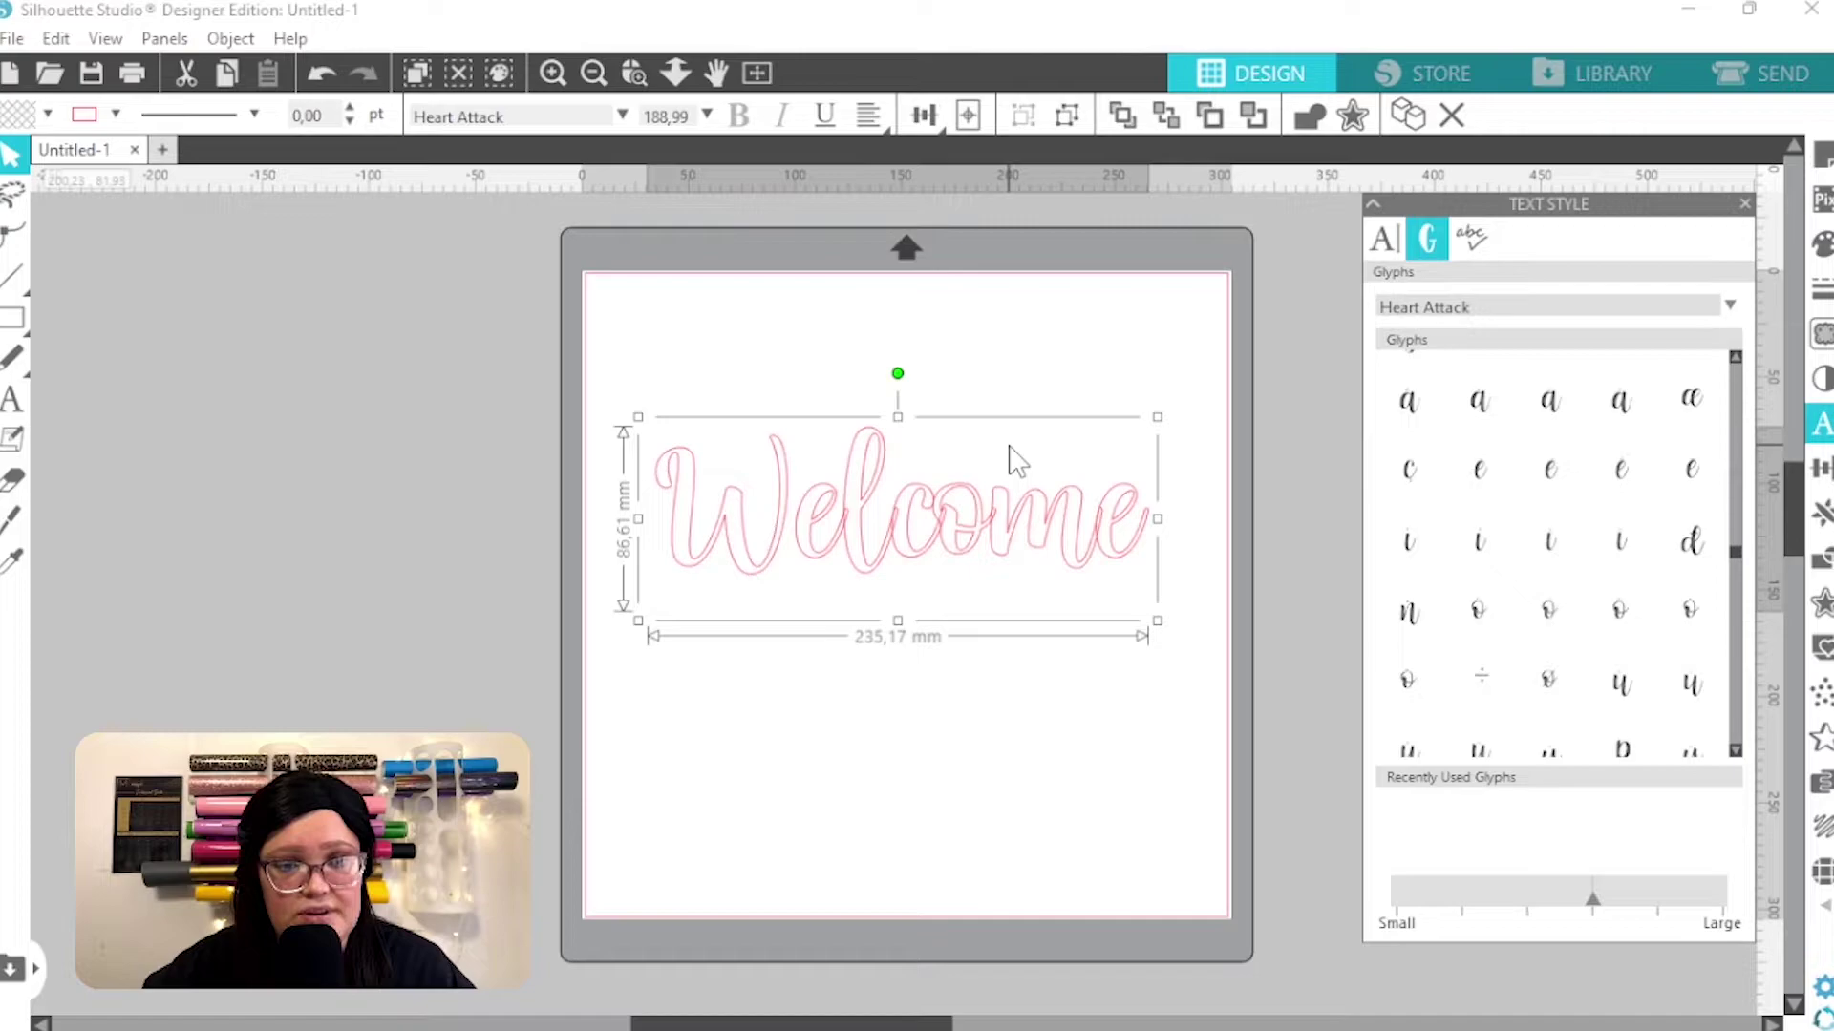
pyautogui.scroll(-6, 1650, 655)
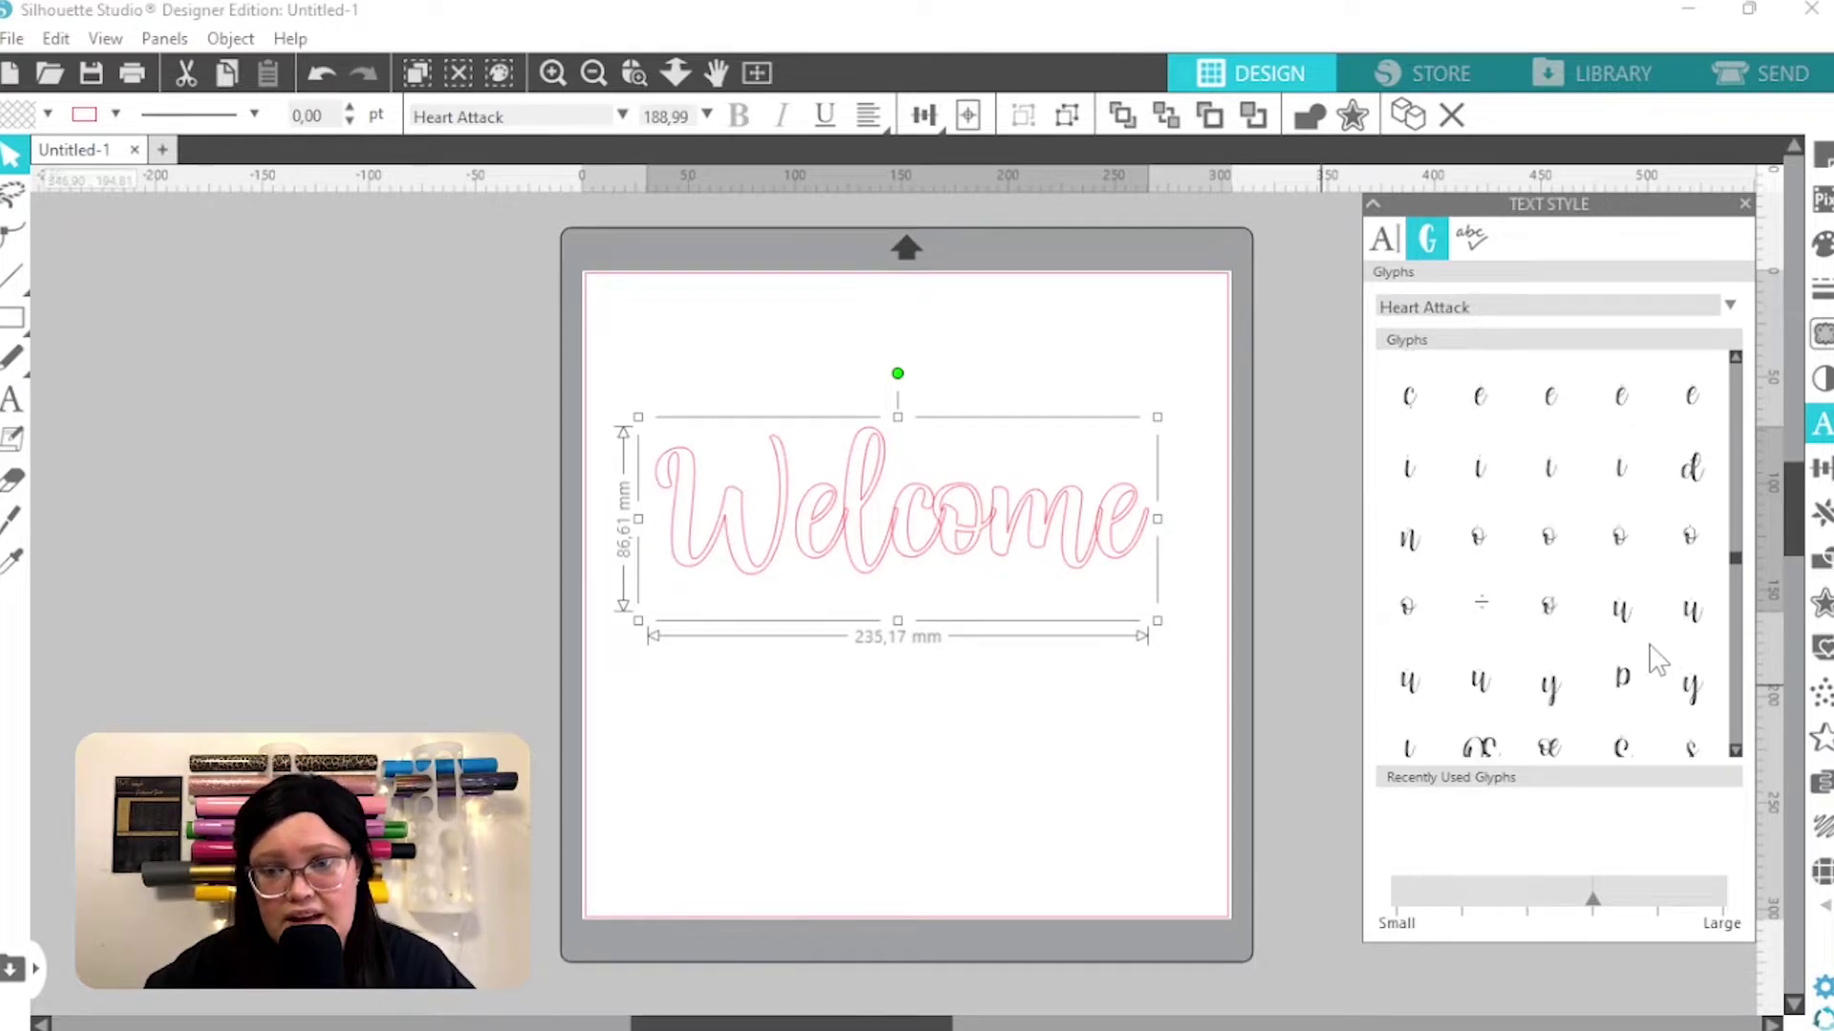
pyautogui.scroll(-5, 1652, 657)
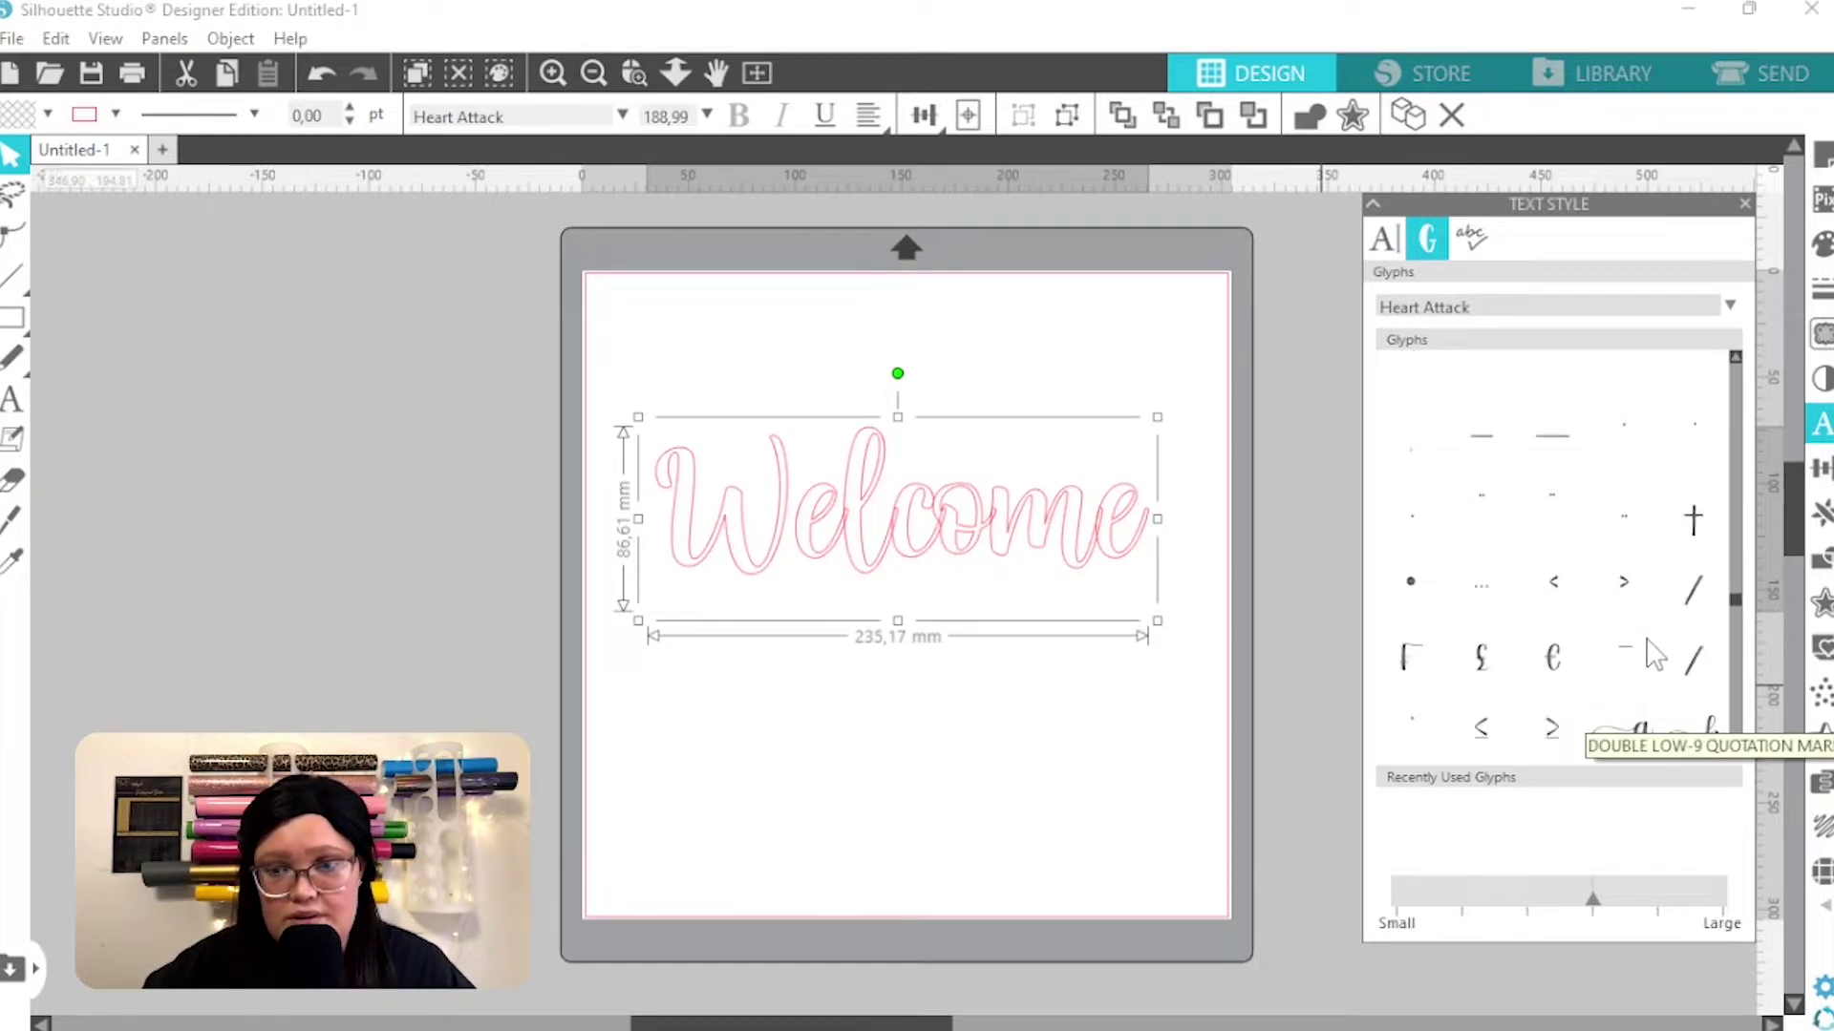
pyautogui.scroll(-3, 1643, 654)
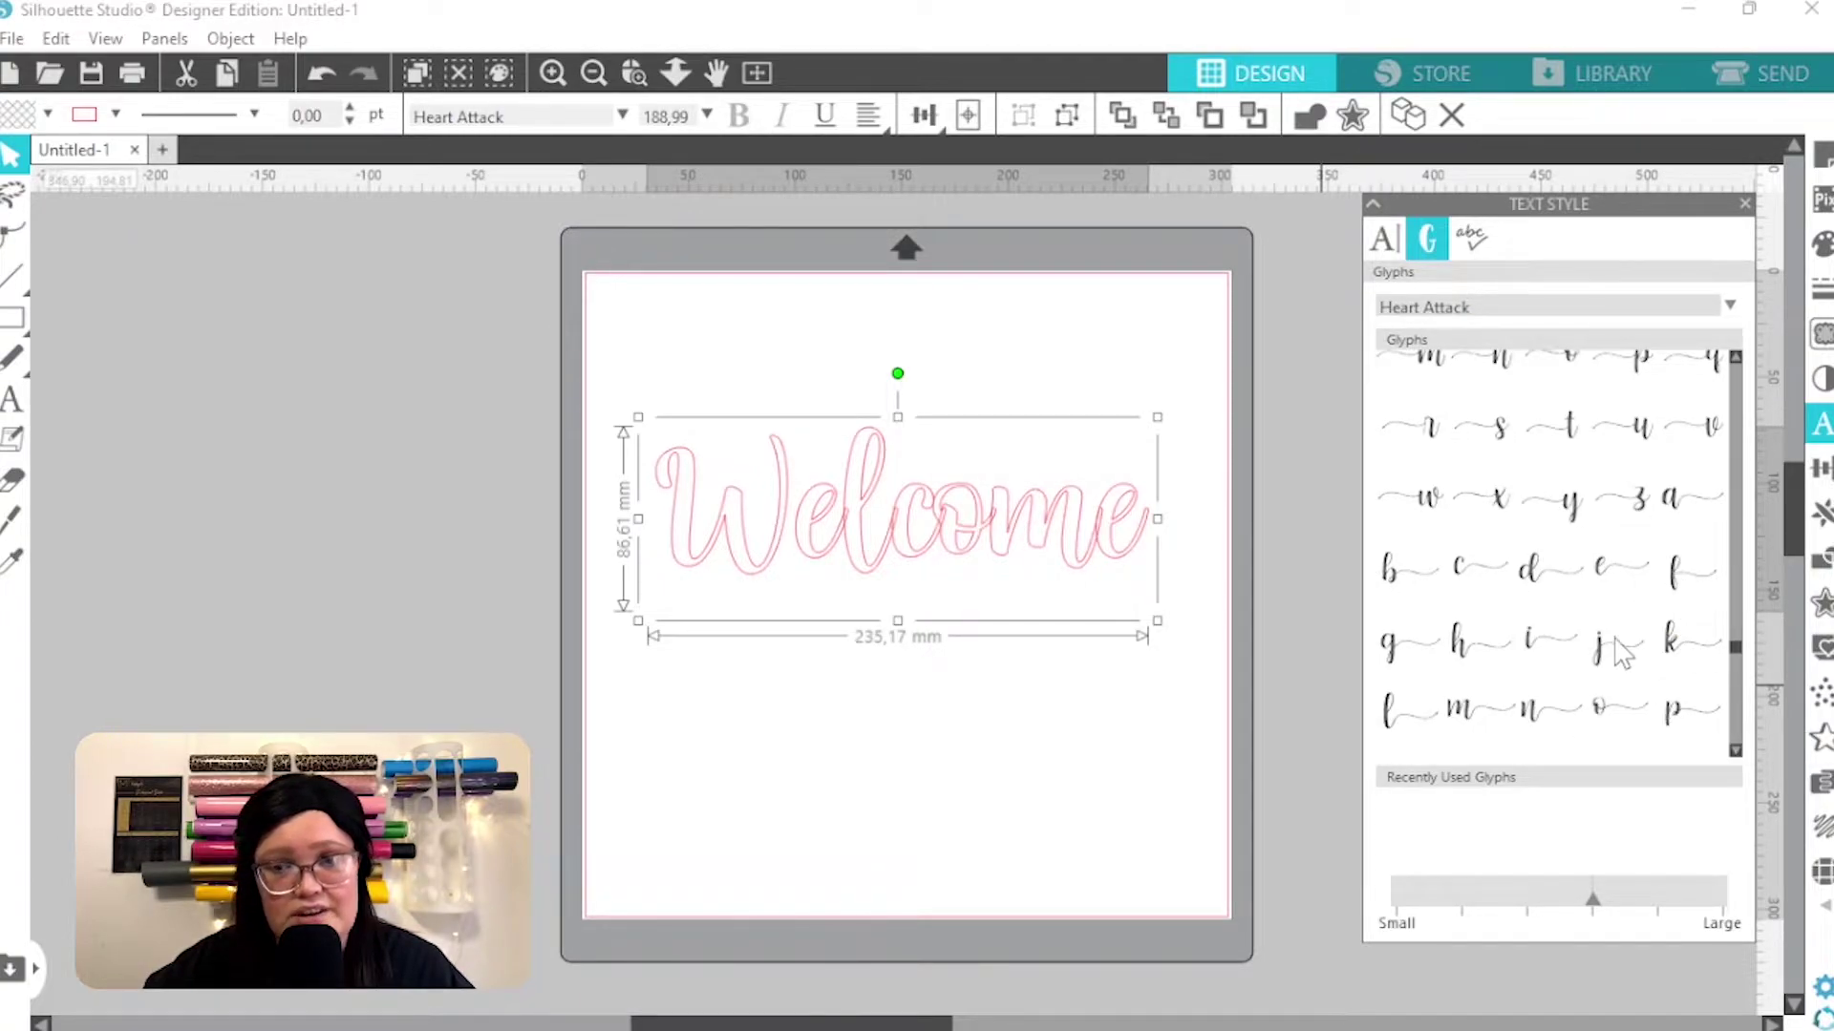
pyautogui.scroll(-1, 1624, 646)
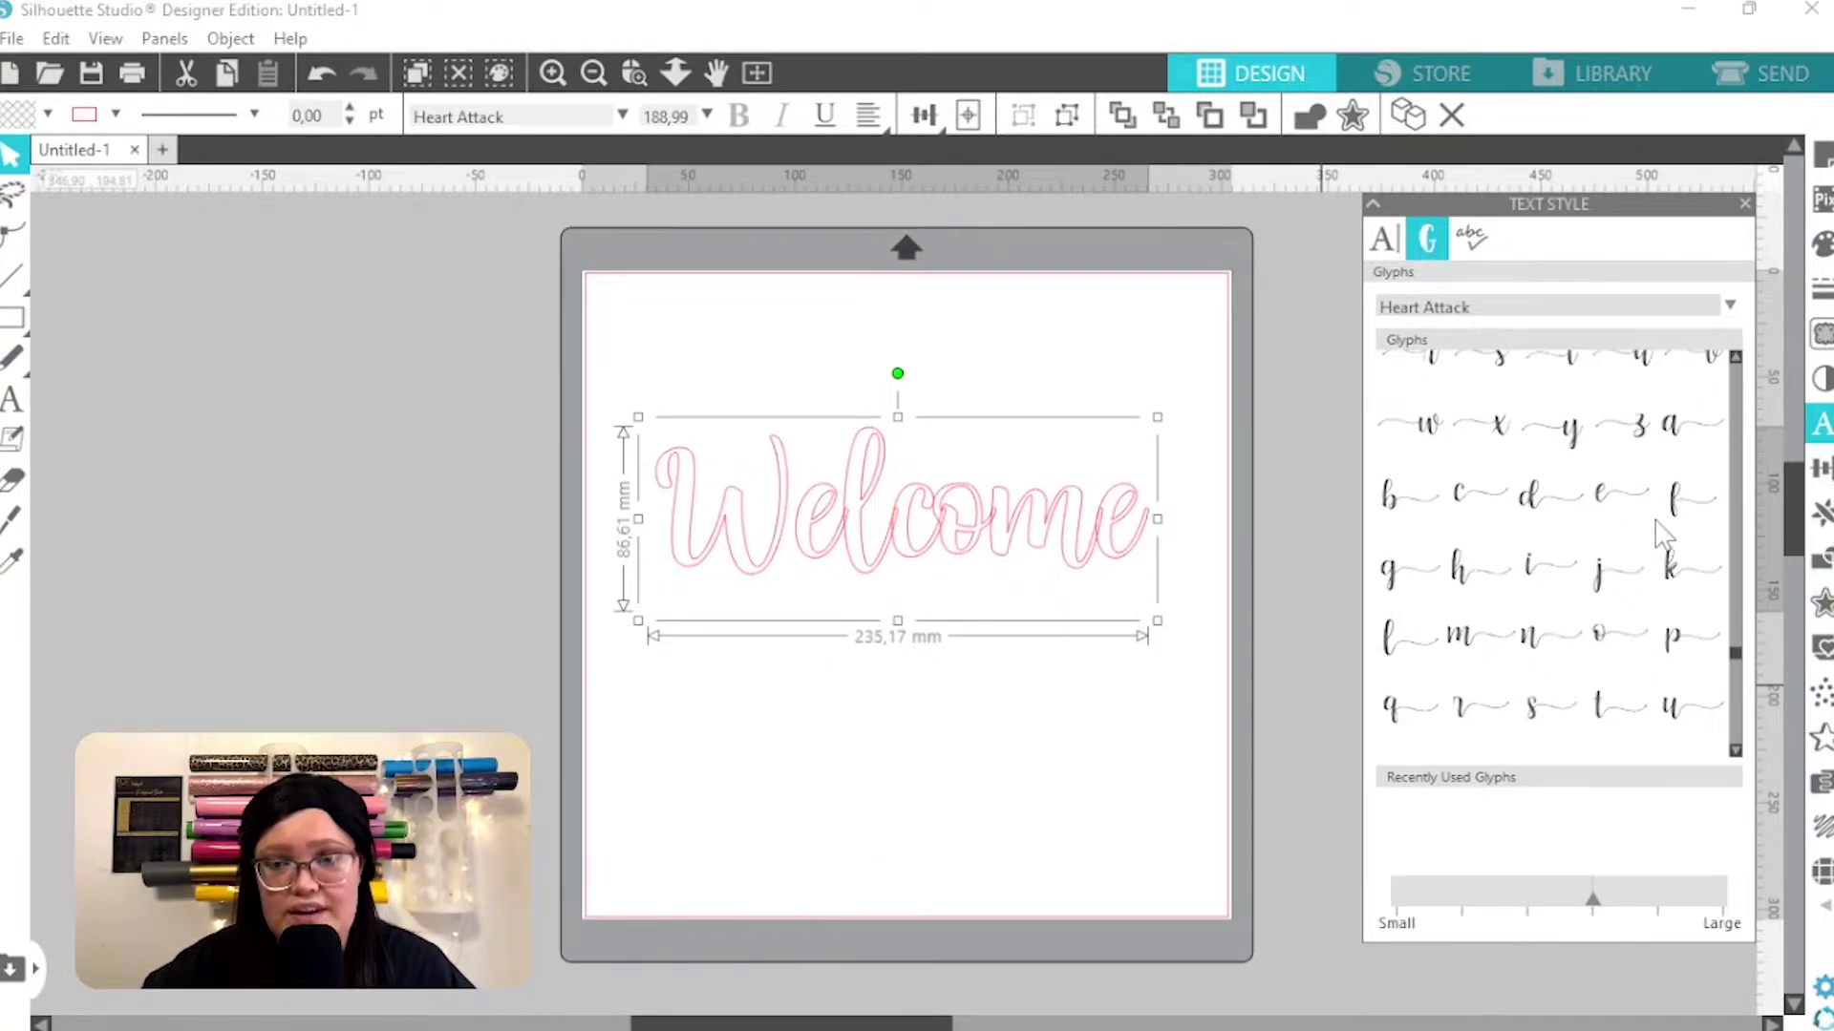
pyautogui.scroll(2, 1593, 564)
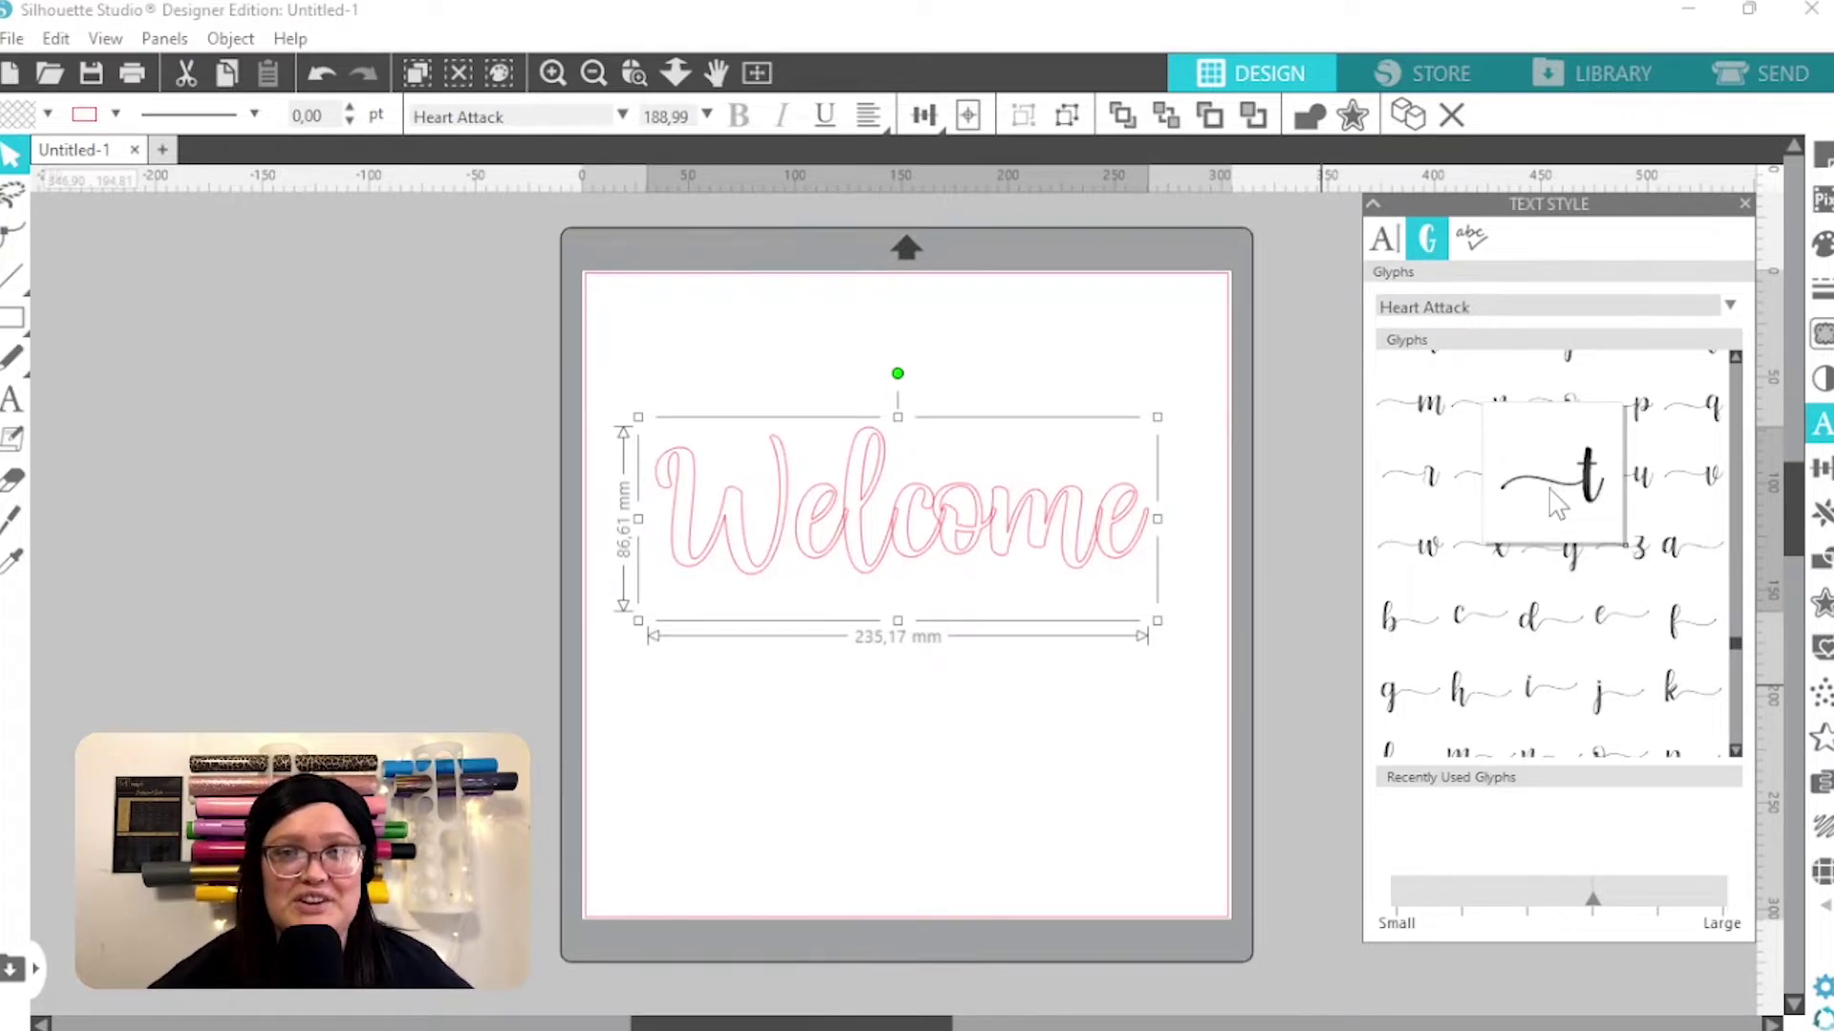
# - Replace the initial "W" of the text with the Heart Attack lowercase w glyph that has a leading swash
pyautogui.doubleClick(812, 526)
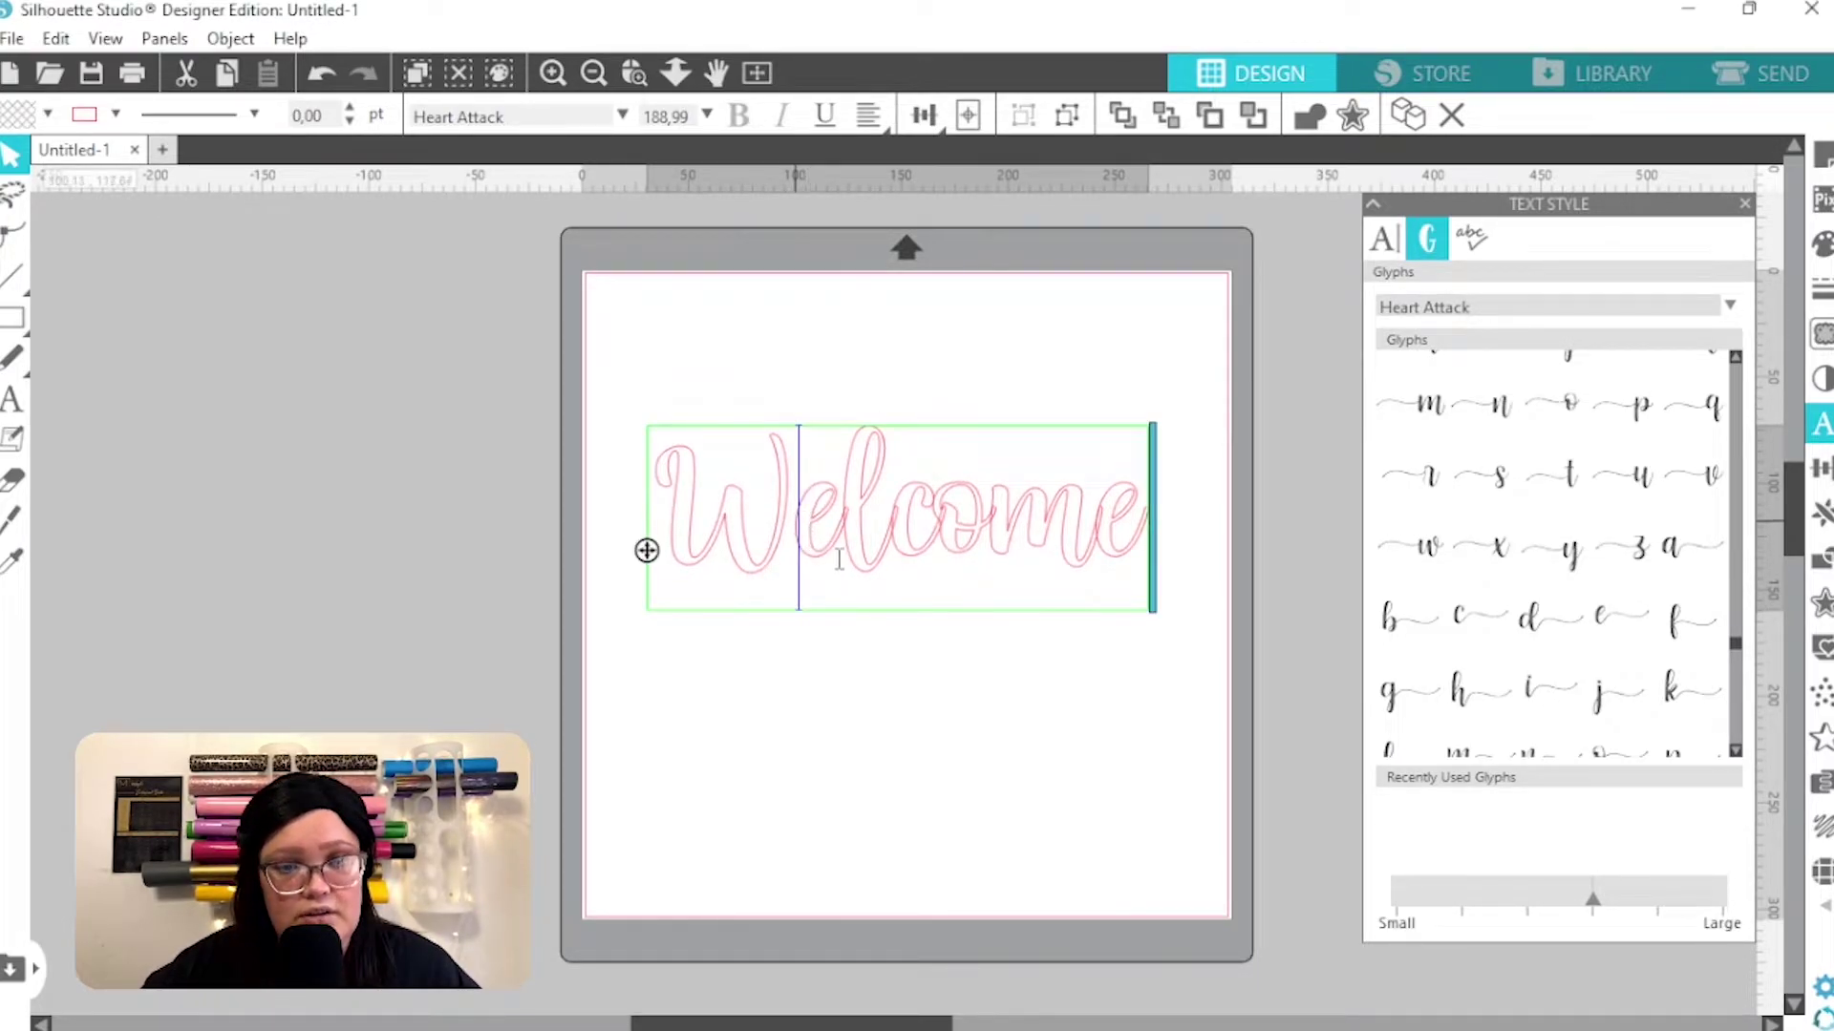
pyautogui.click(785, 520)
pyautogui.press('BackSpace')
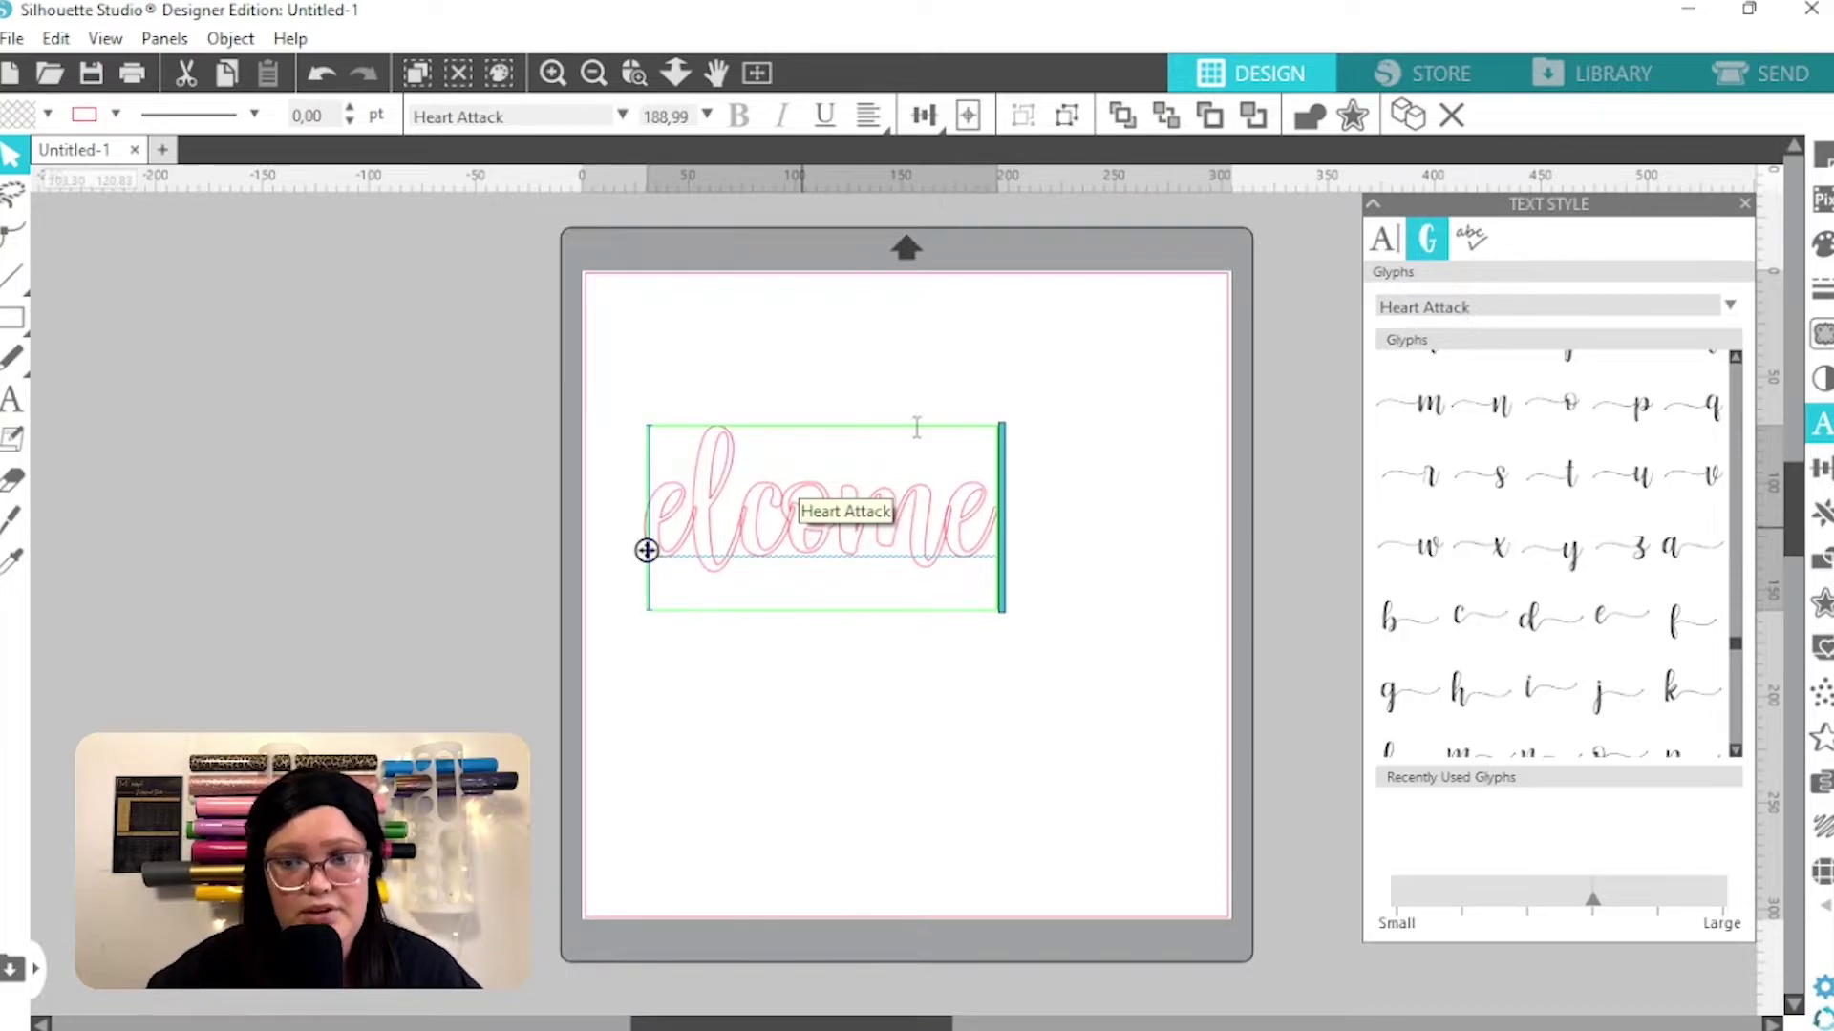
pyautogui.doubleClick(1430, 549)
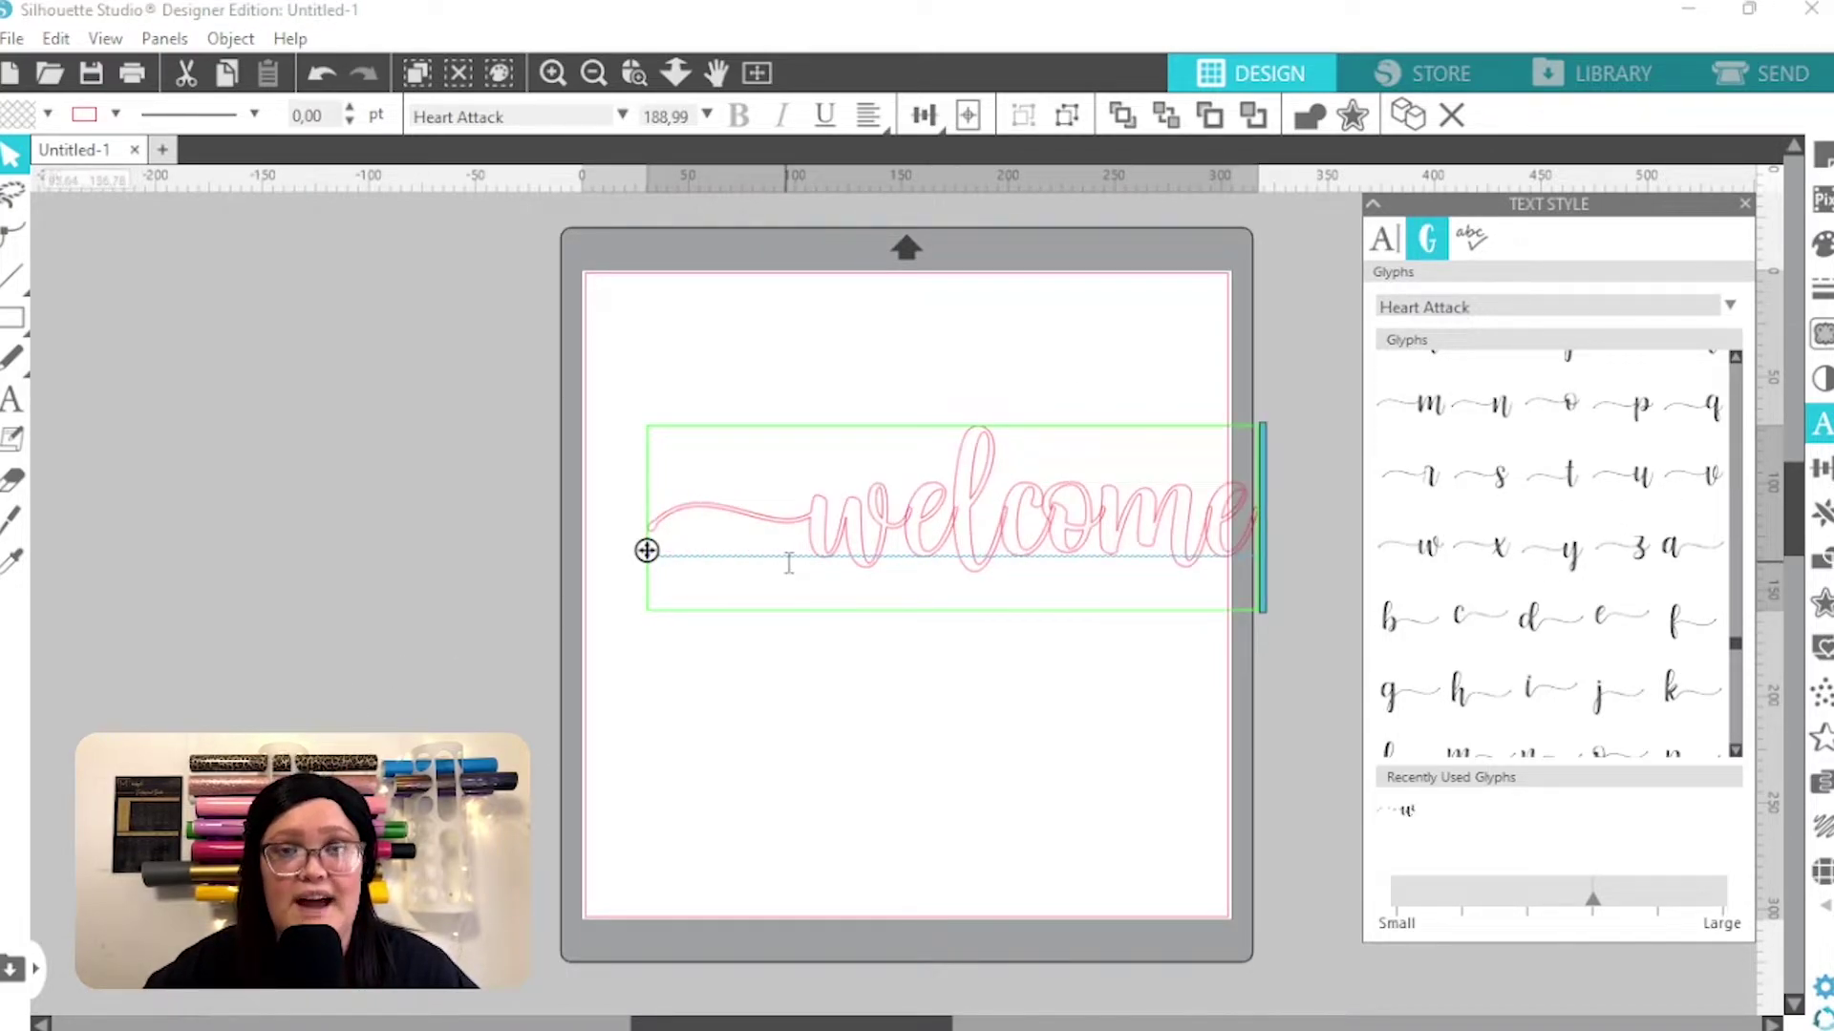
# - Replace the final "e" of the text with the Heart Attack e glyph that has a trailing swash
pyautogui.click(1255, 549)
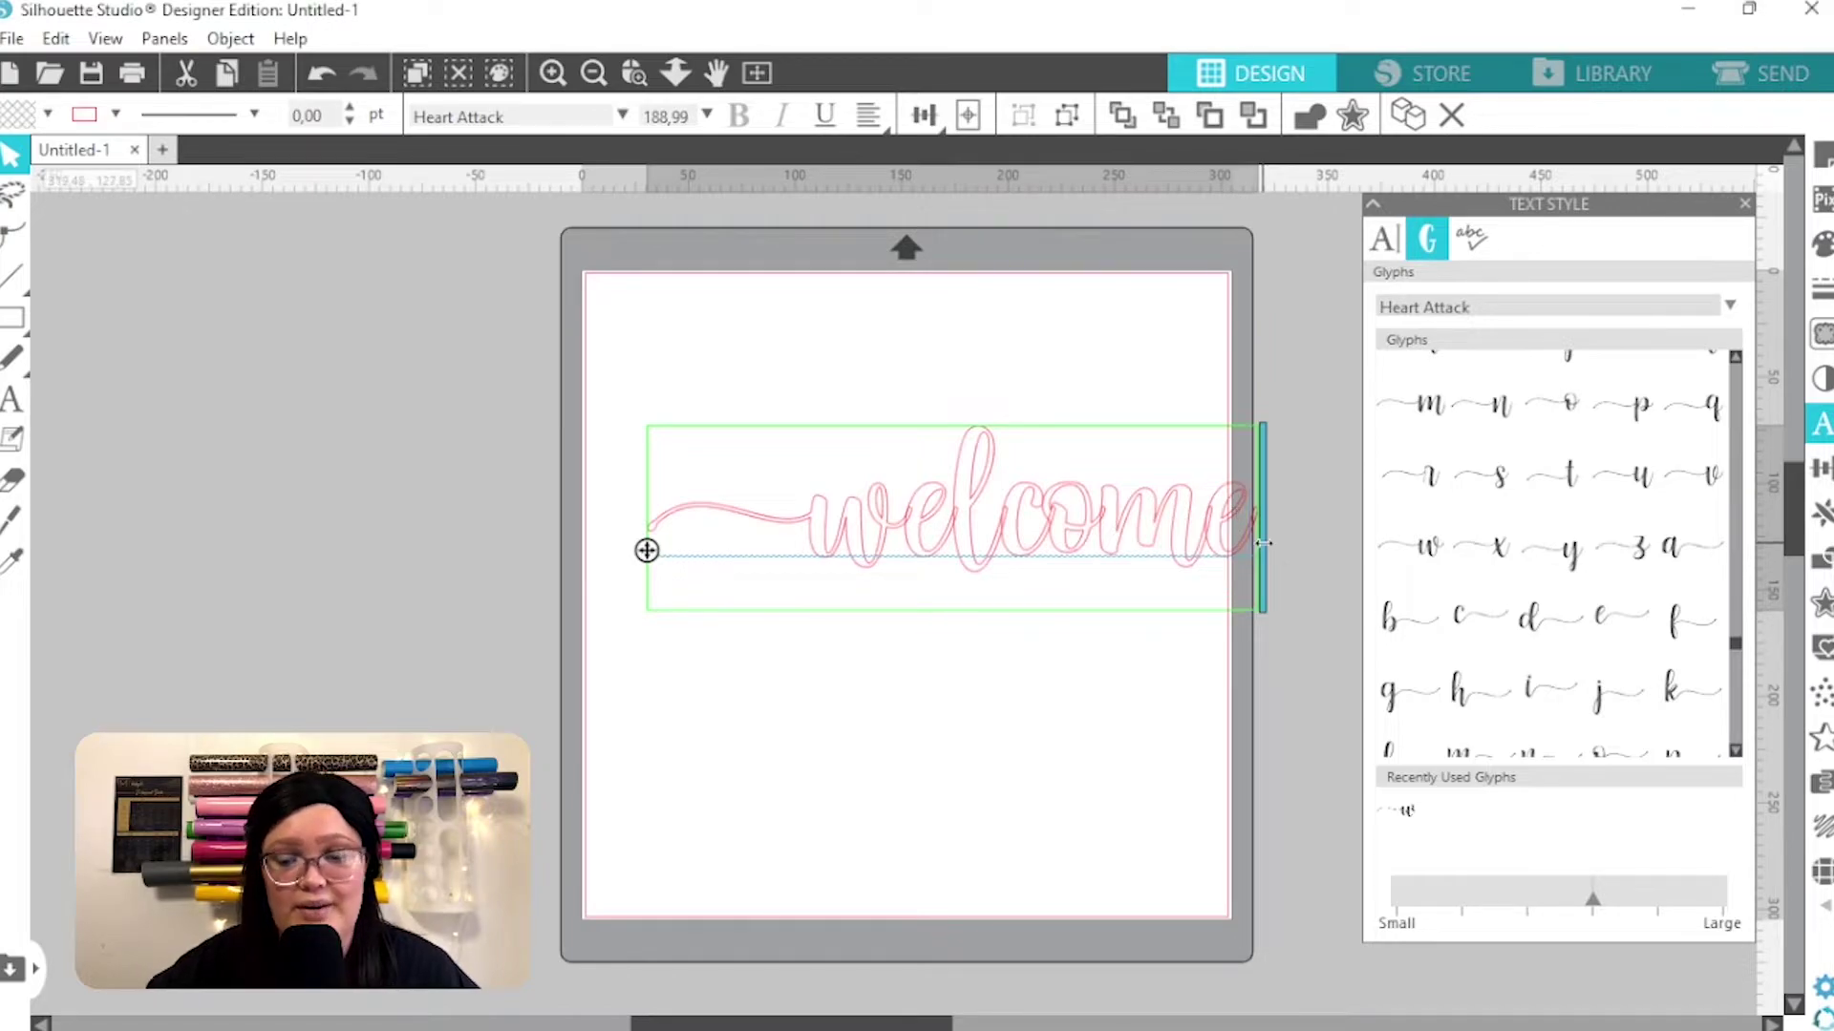
pyautogui.press('BackSpace')
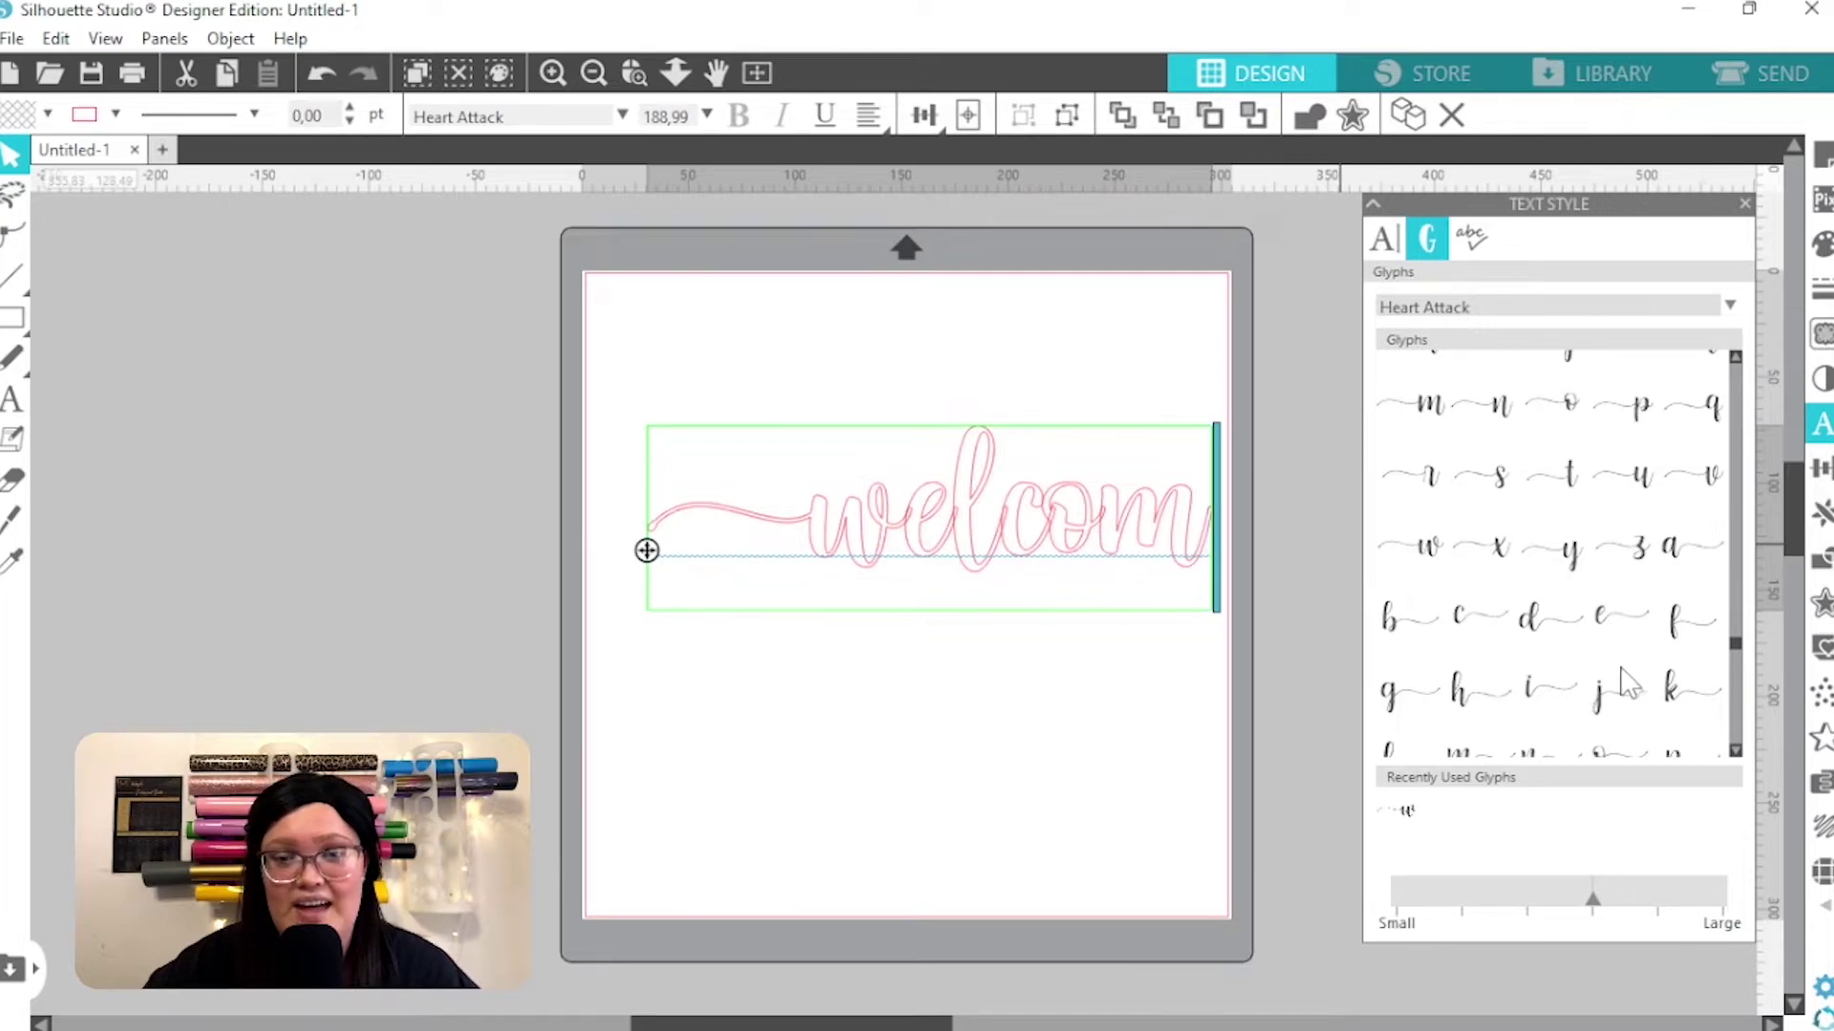
pyautogui.click(1608, 633)
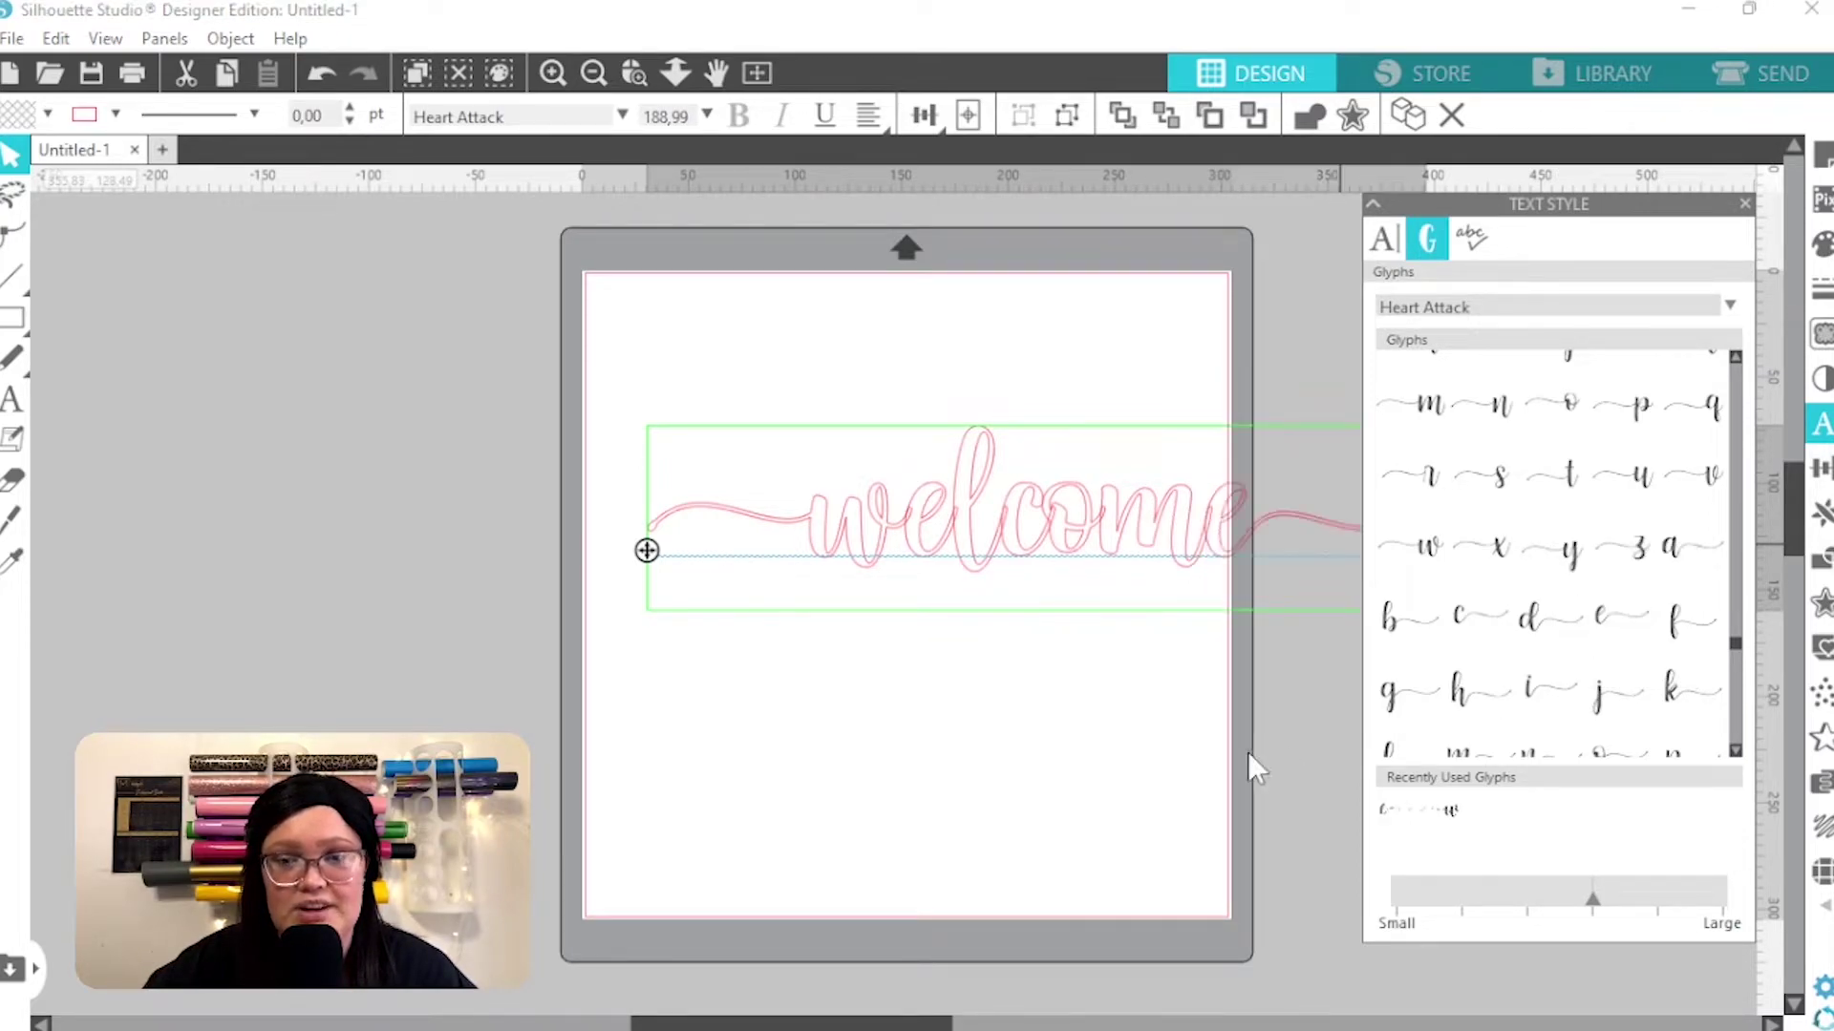
# - Resize the black-filled "welcome" text to about 283 mm wide and place it in the upper part of the page
pyautogui.click(1085, 360)
pyautogui.moveTo(1098, 546); pyautogui.dragTo(983, 520)
pyautogui.moveTo(1151, 578); pyautogui.dragTo(933, 446)
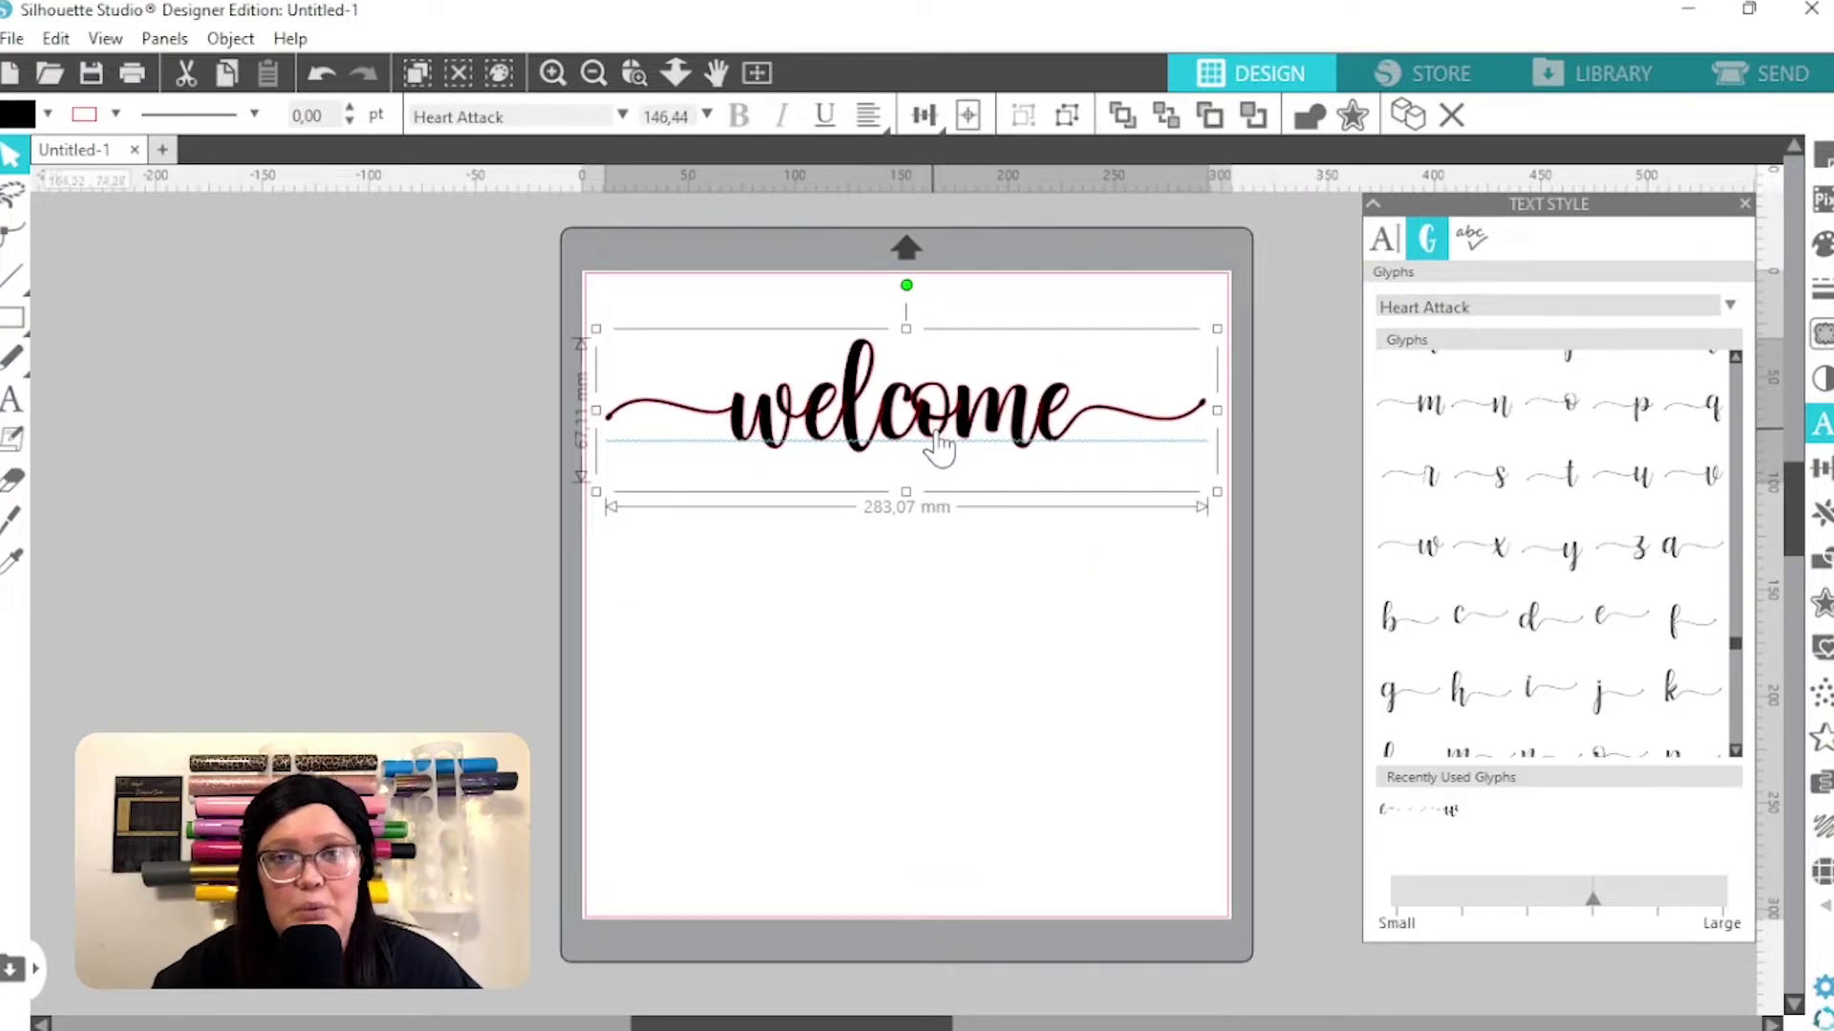
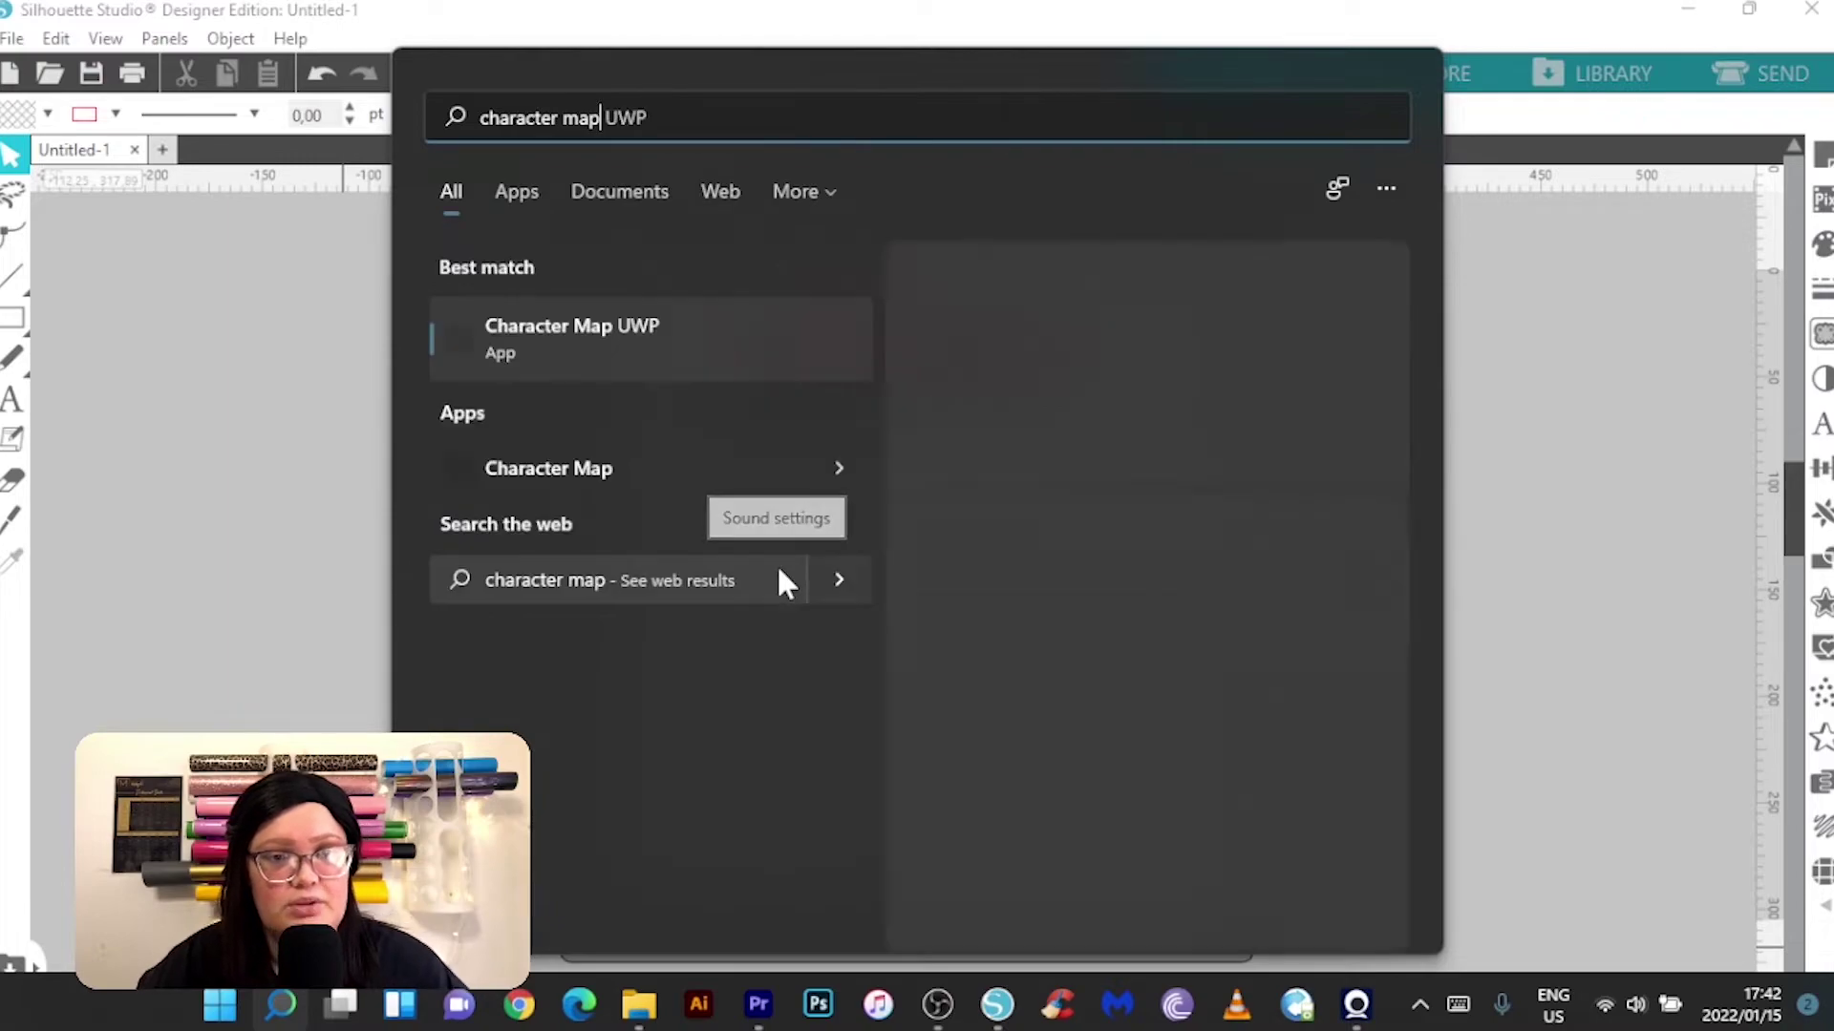
# - Switch to the Character Map UWP app and display the characters of the Heart Attack font
pyautogui.click(581, 339)
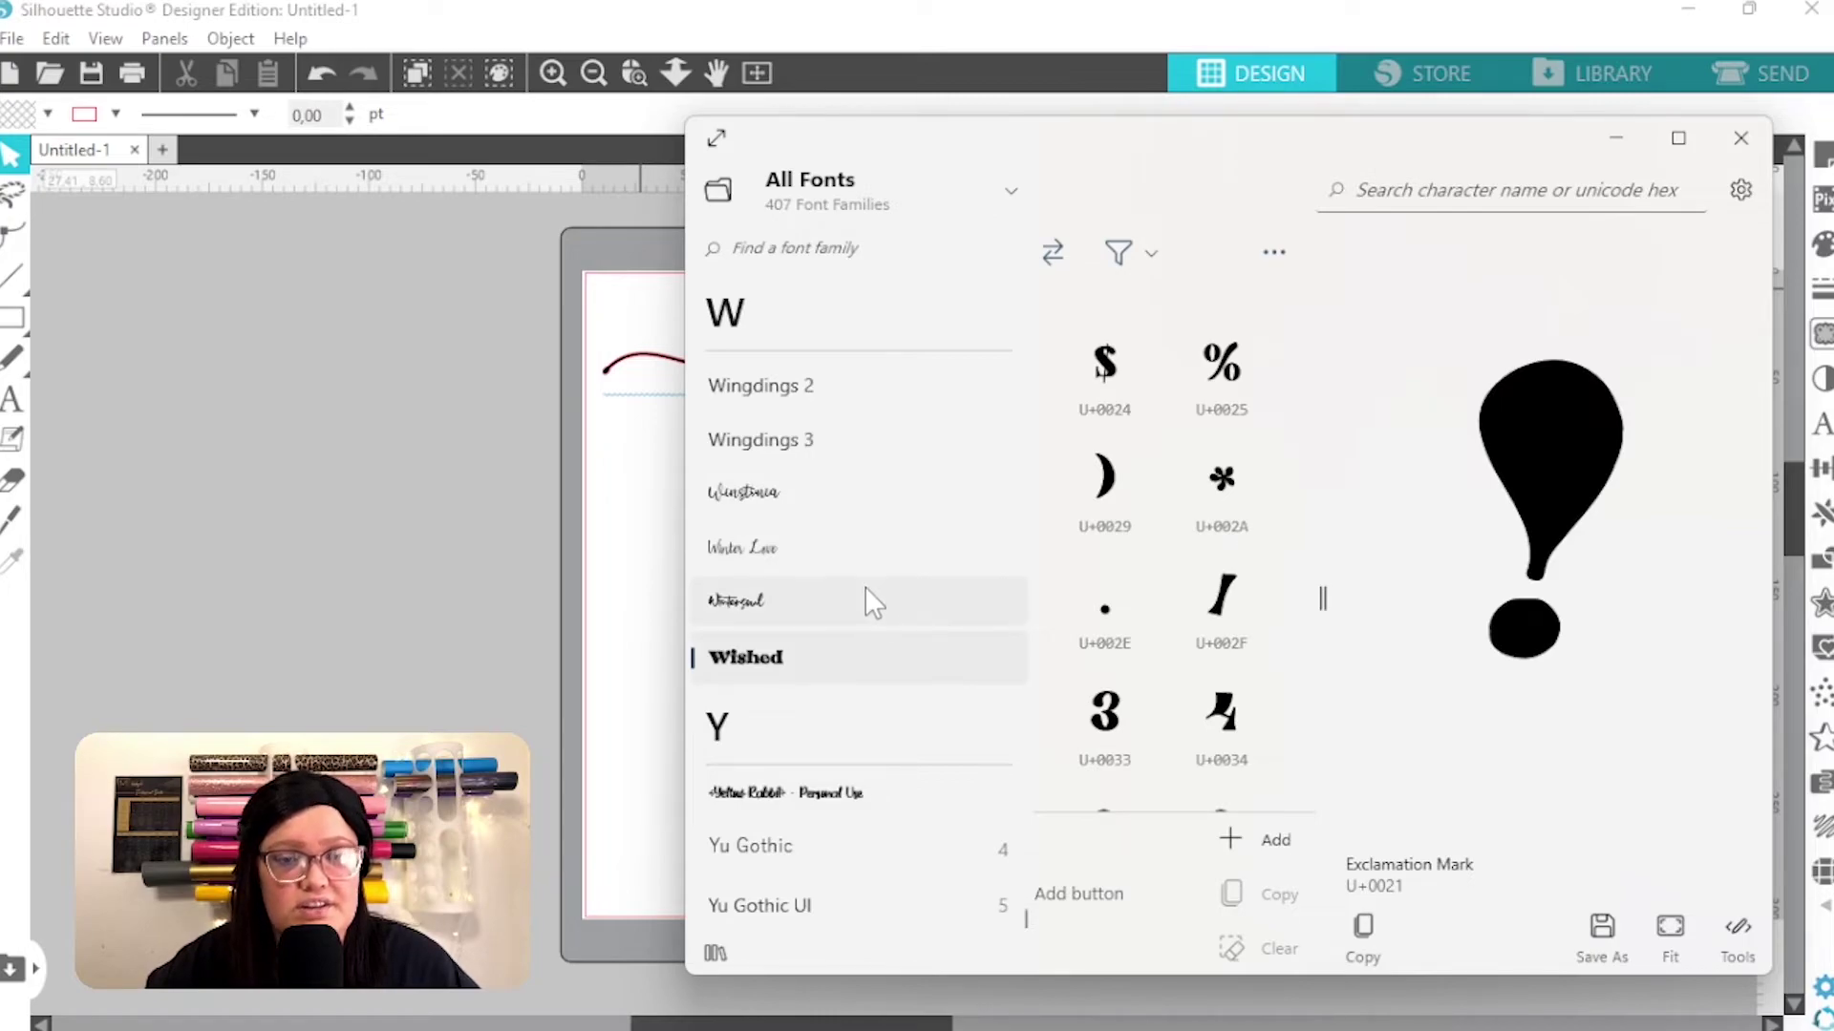
pyautogui.scroll(10, 864, 590)
pyautogui.scroll(10, 865, 594)
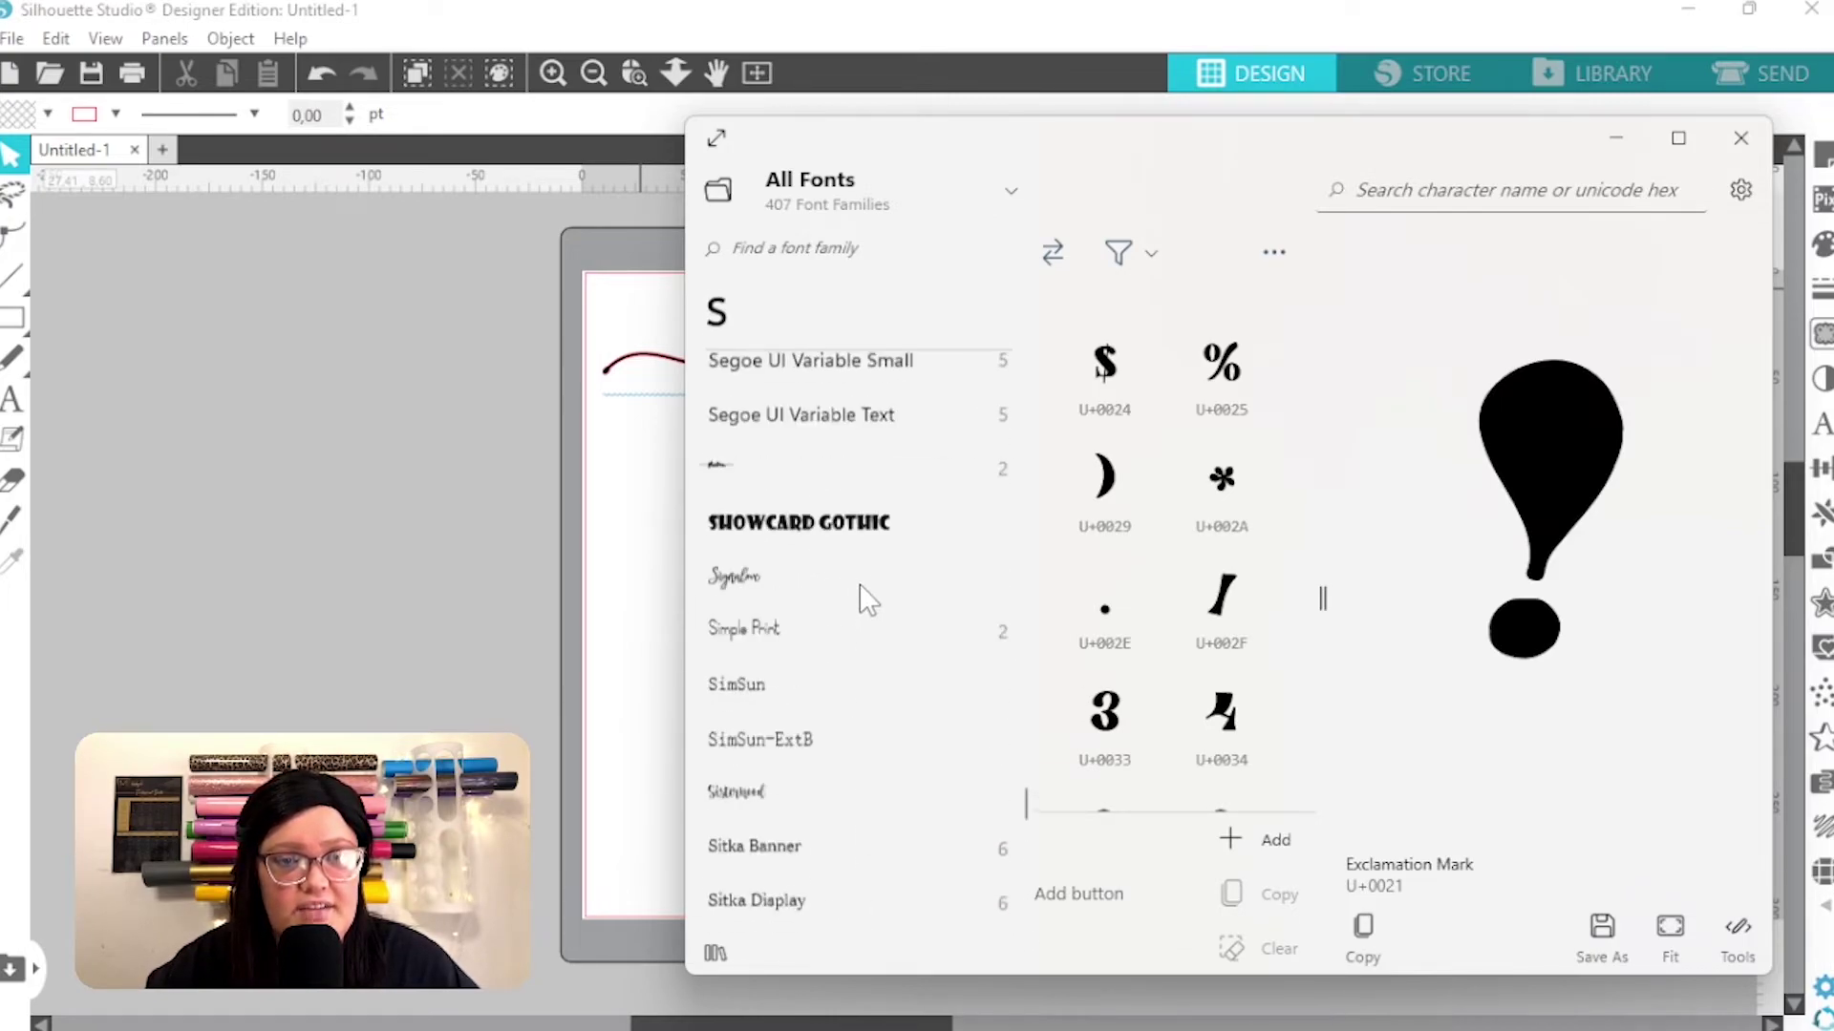
pyautogui.scroll(10, 859, 594)
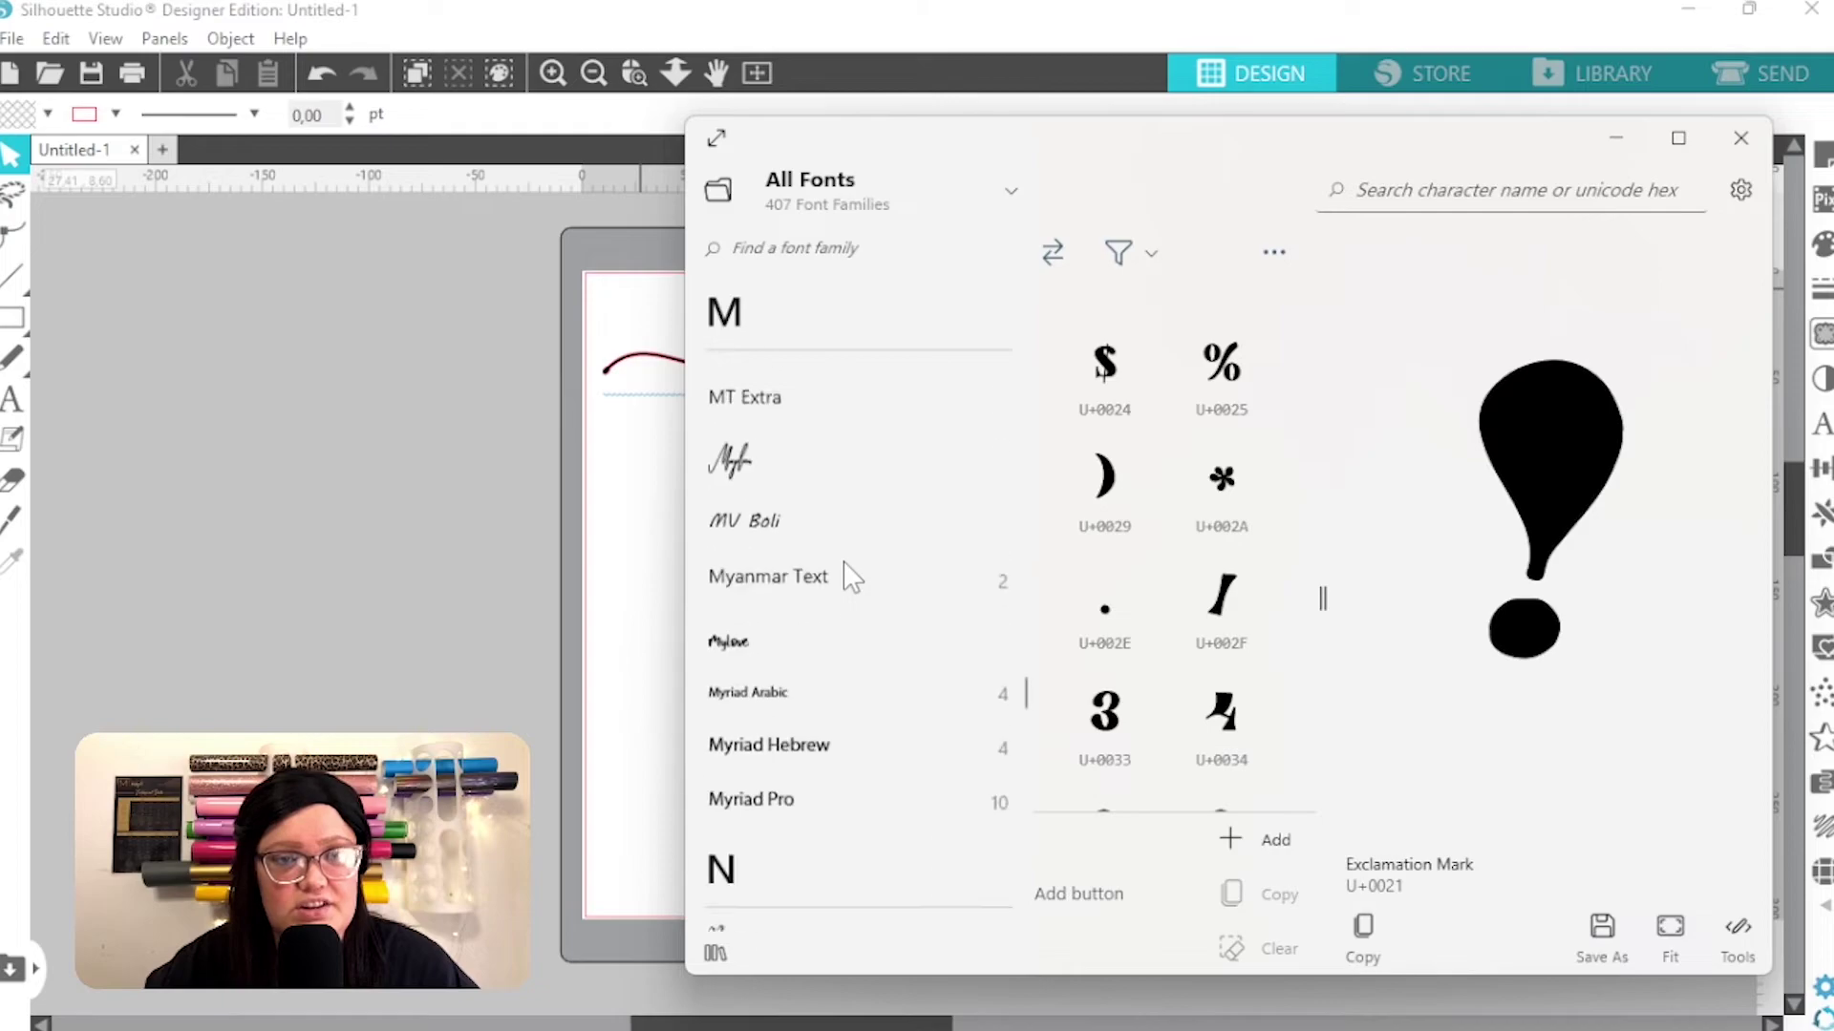
pyautogui.scroll(10, 853, 577)
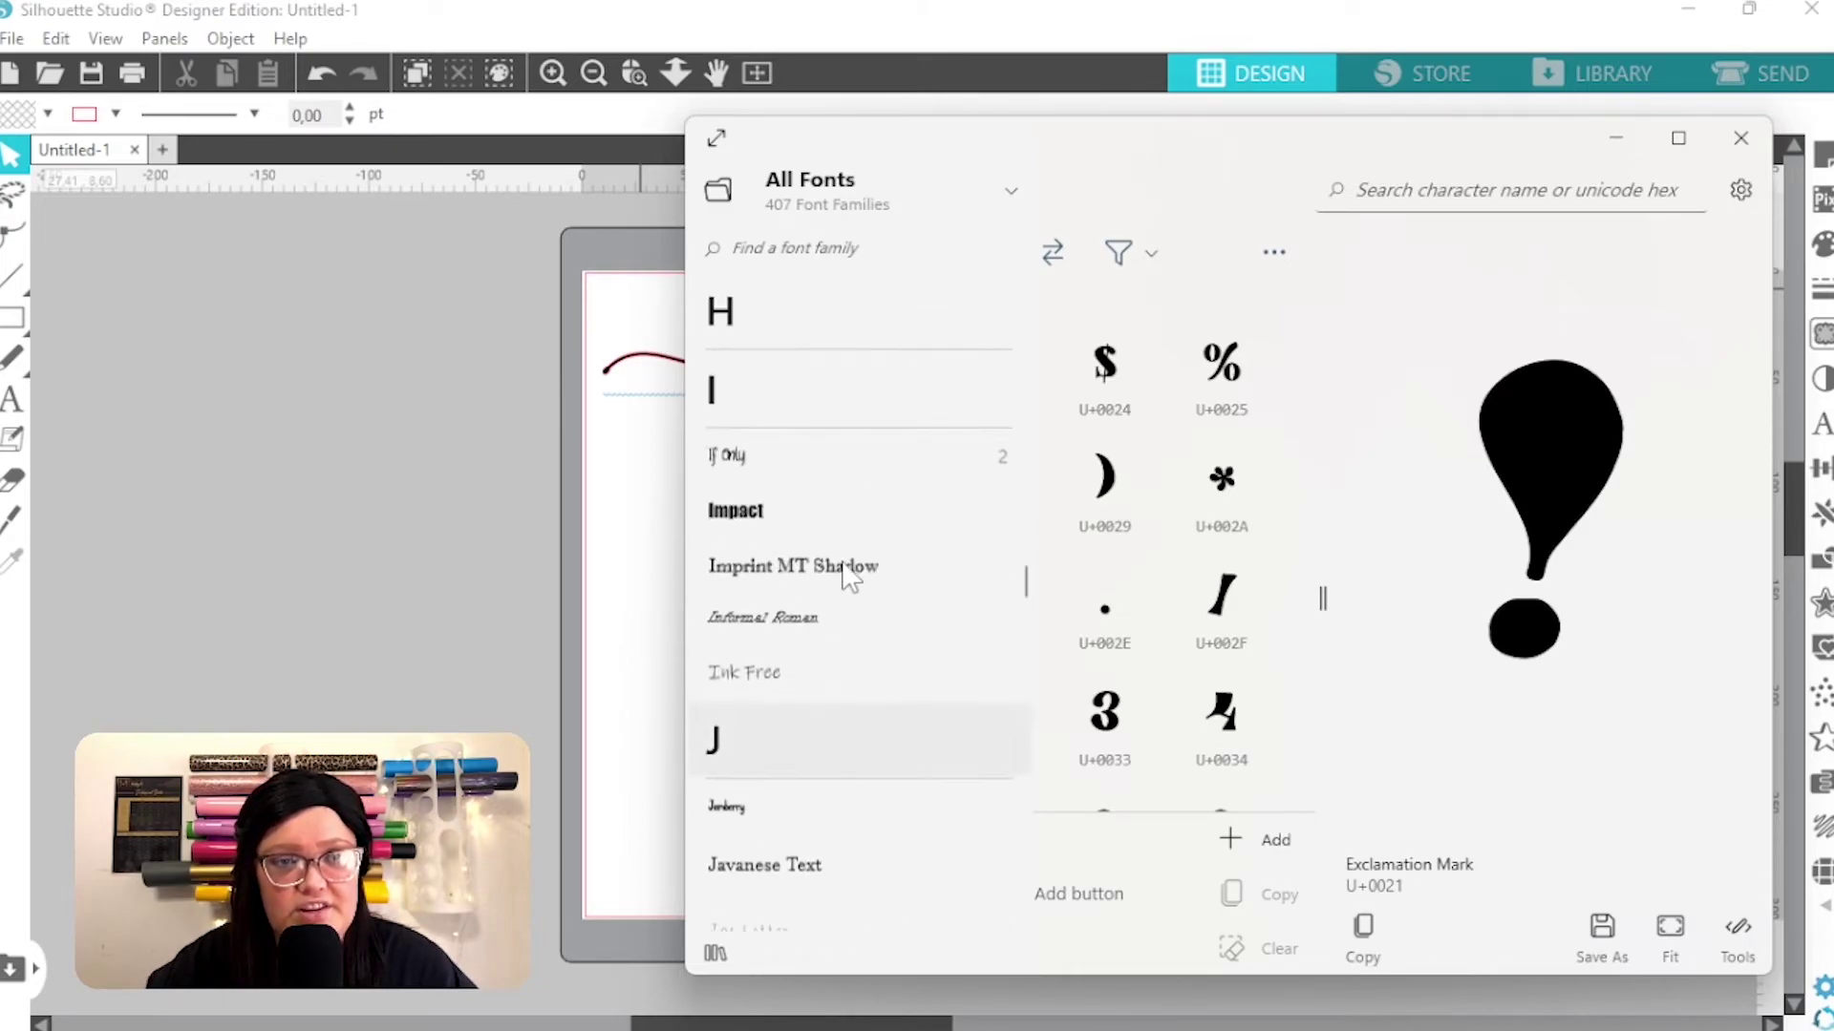
pyautogui.scroll(-5, 845, 578)
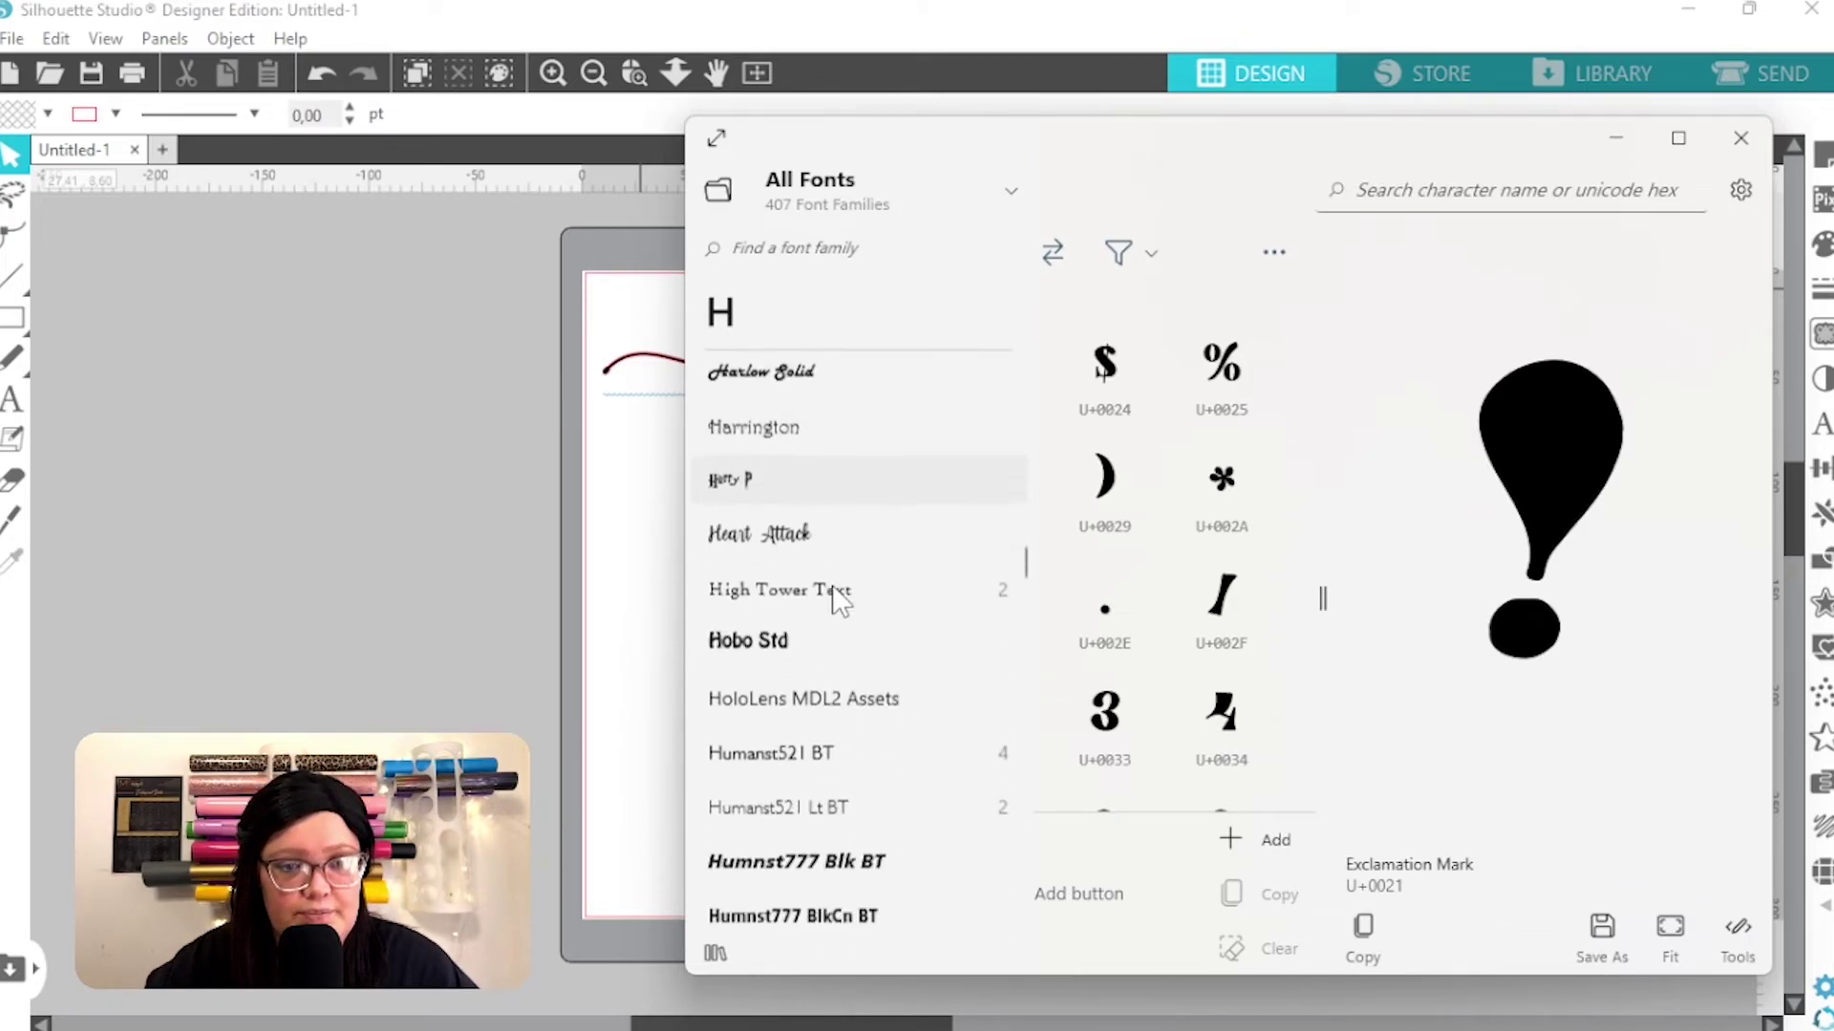
pyautogui.click(776, 520)
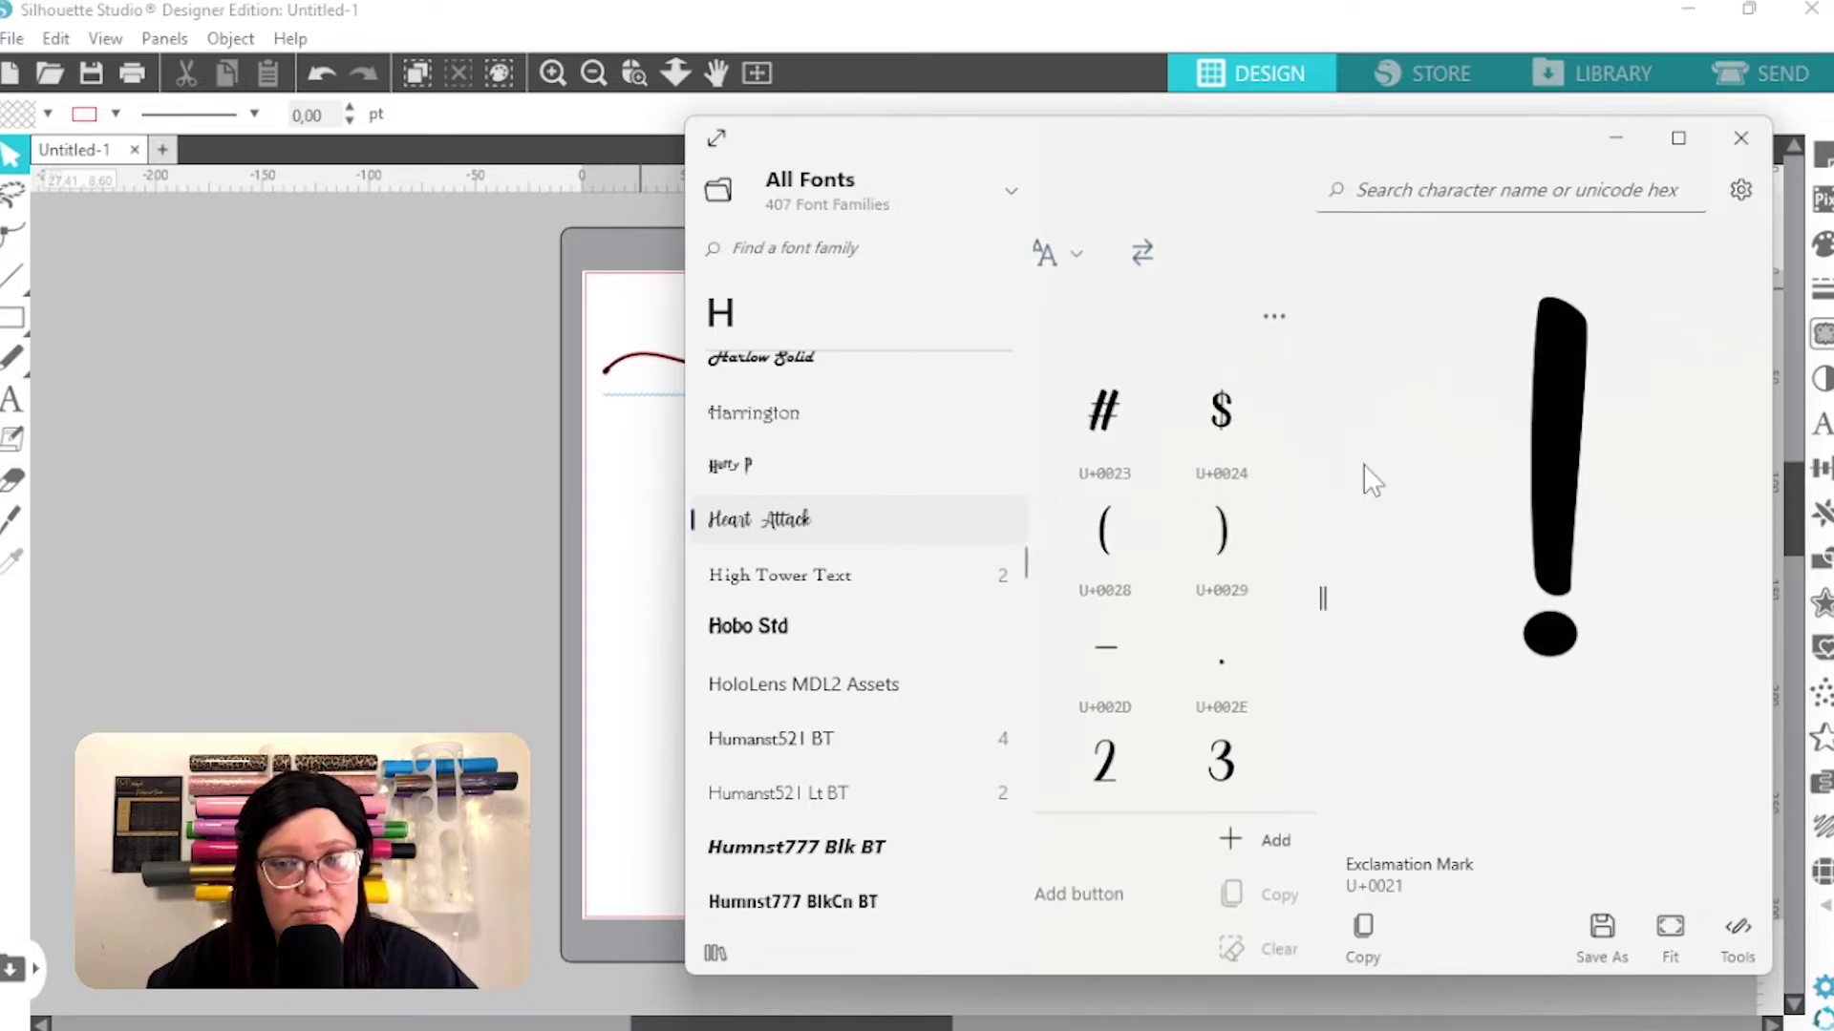
# - Copy the Heart Attack w glyph with the leading swash (U+E016) and minimize Character Map
pyautogui.scroll(-1, 1136, 554)
pyautogui.scroll(-5, 1136, 557)
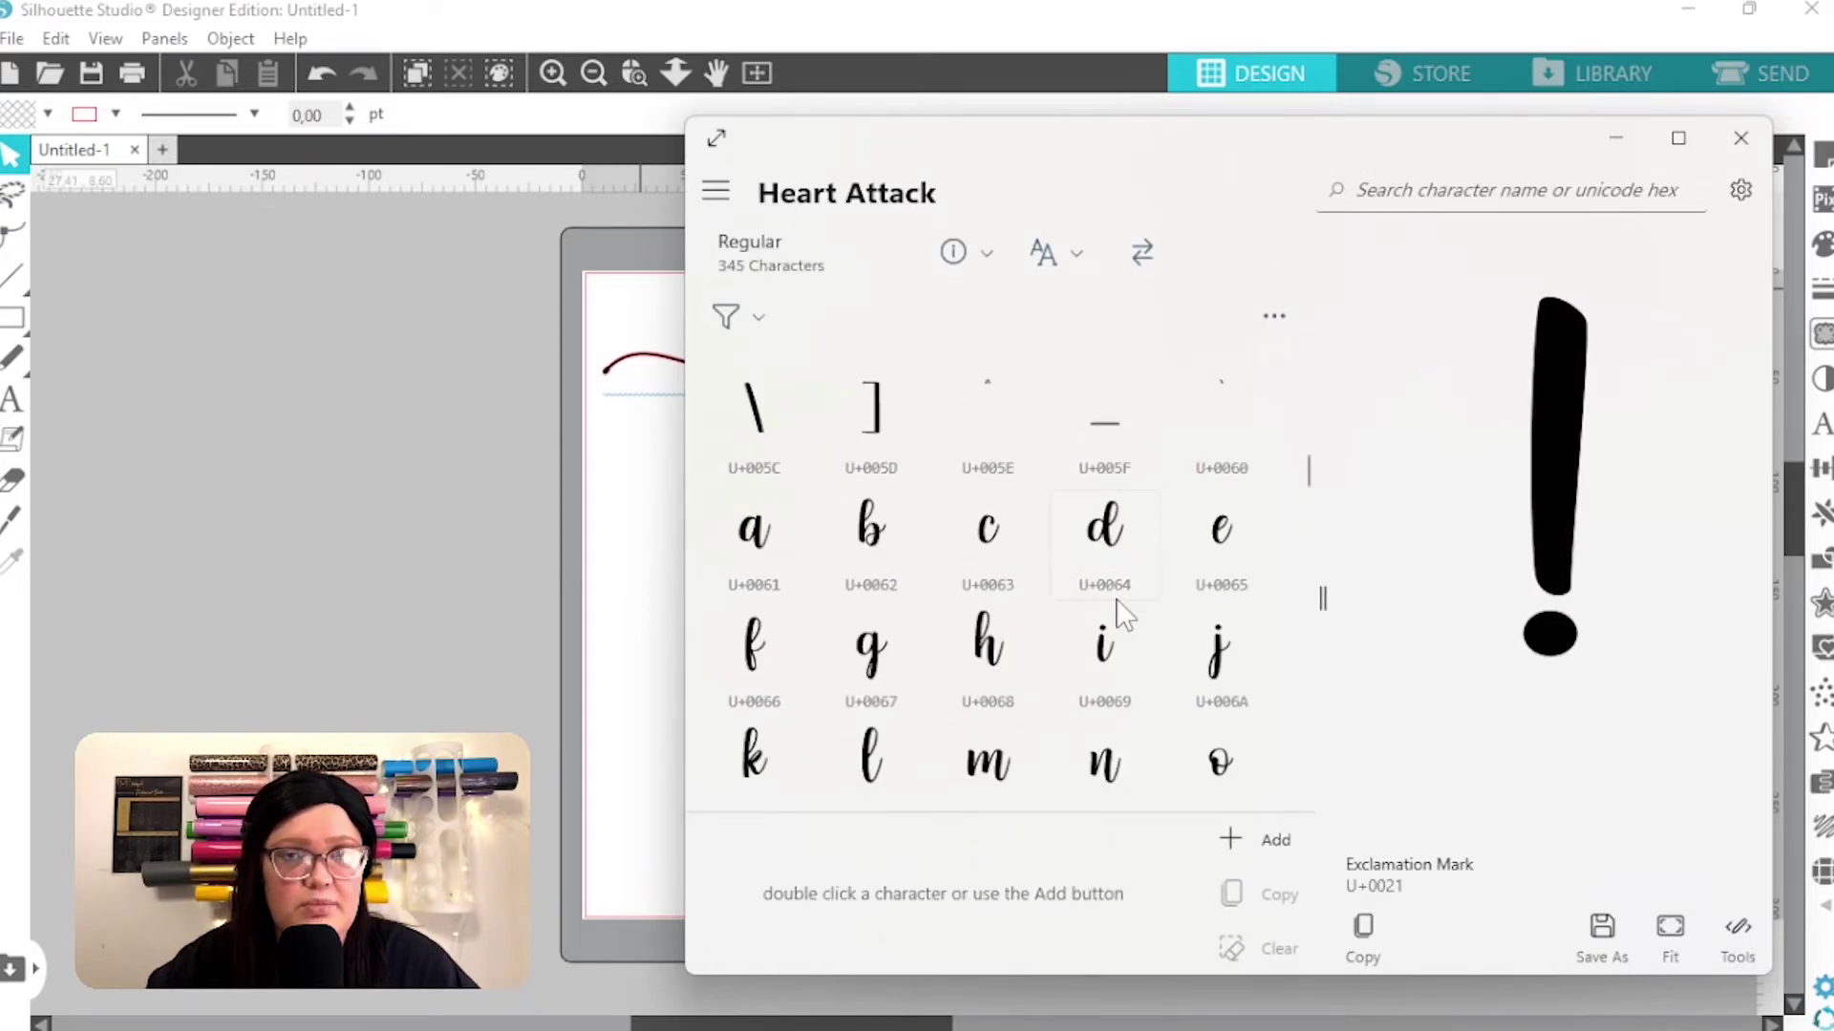
pyautogui.scroll(-10, 1123, 616)
pyautogui.scroll(-5, 1123, 616)
pyautogui.scroll(-10, 1123, 611)
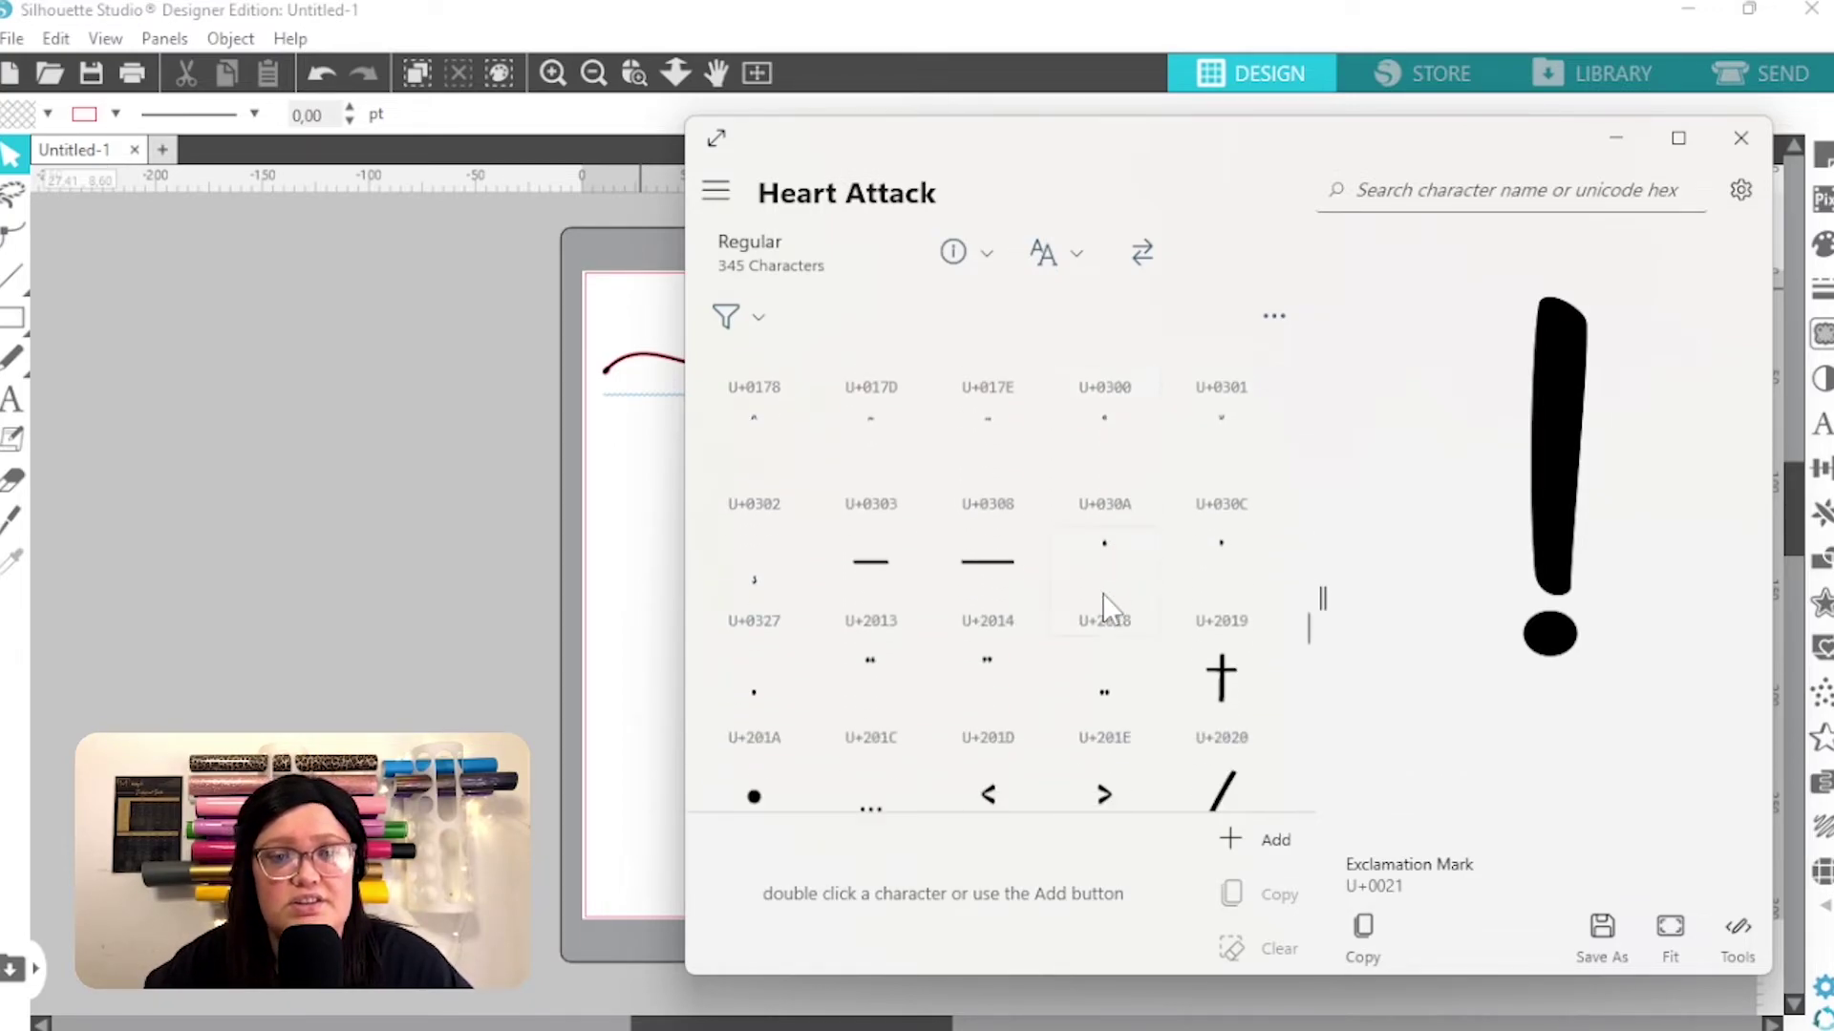
pyautogui.scroll(-1, 1105, 607)
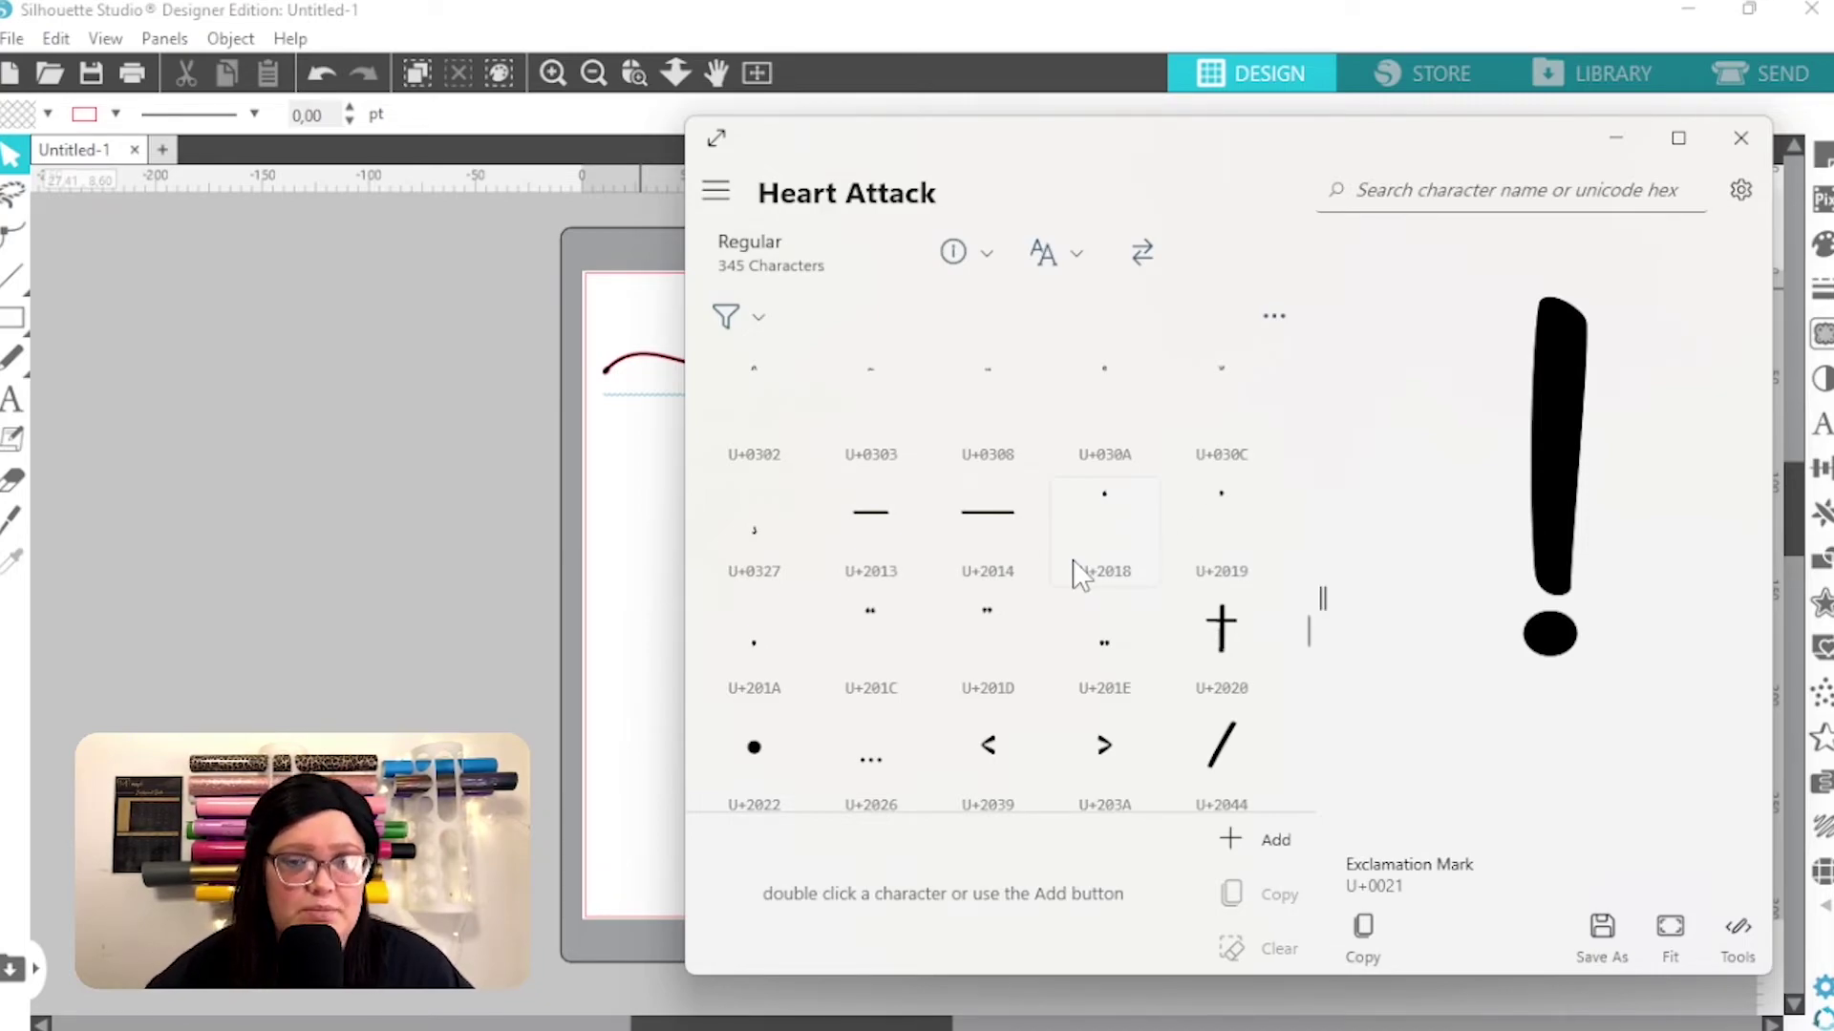
pyautogui.scroll(-10, 1073, 559)
pyautogui.scroll(-3, 1156, 525)
pyautogui.scroll(-6, 819, 585)
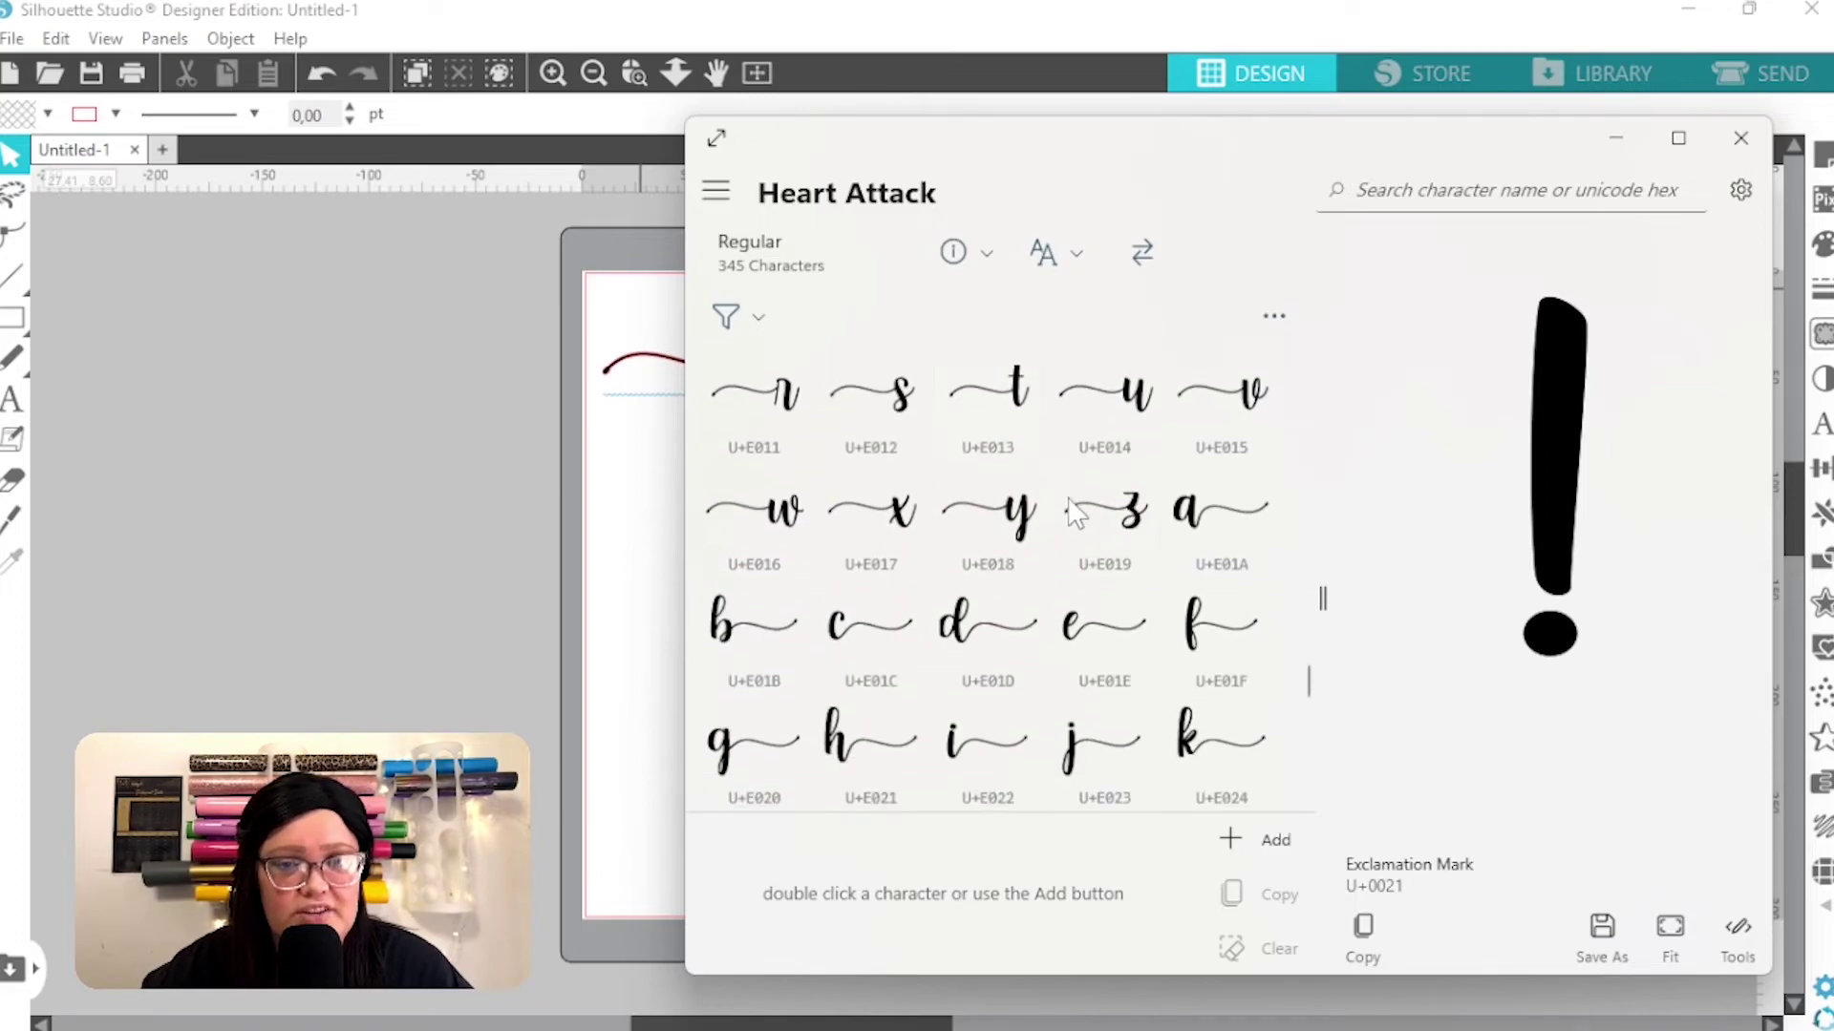
pyautogui.click(793, 502)
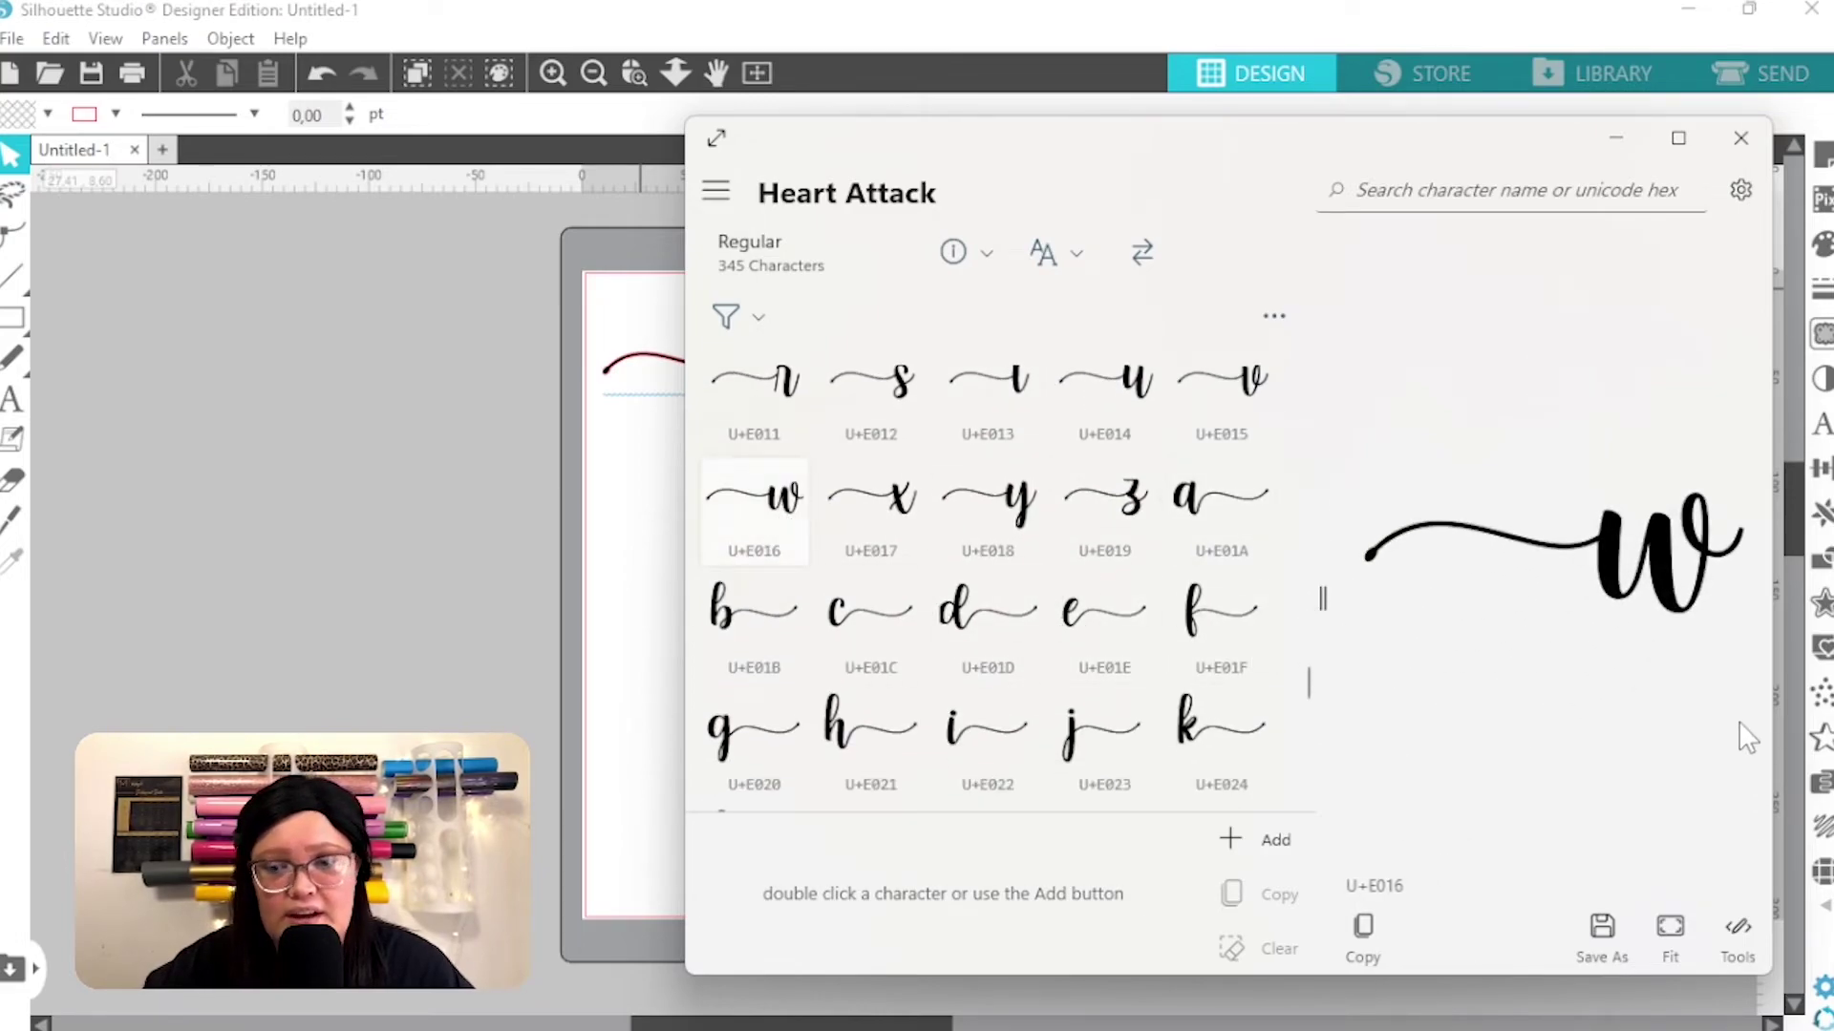
pyautogui.click(1364, 945)
pyautogui.click(1616, 138)
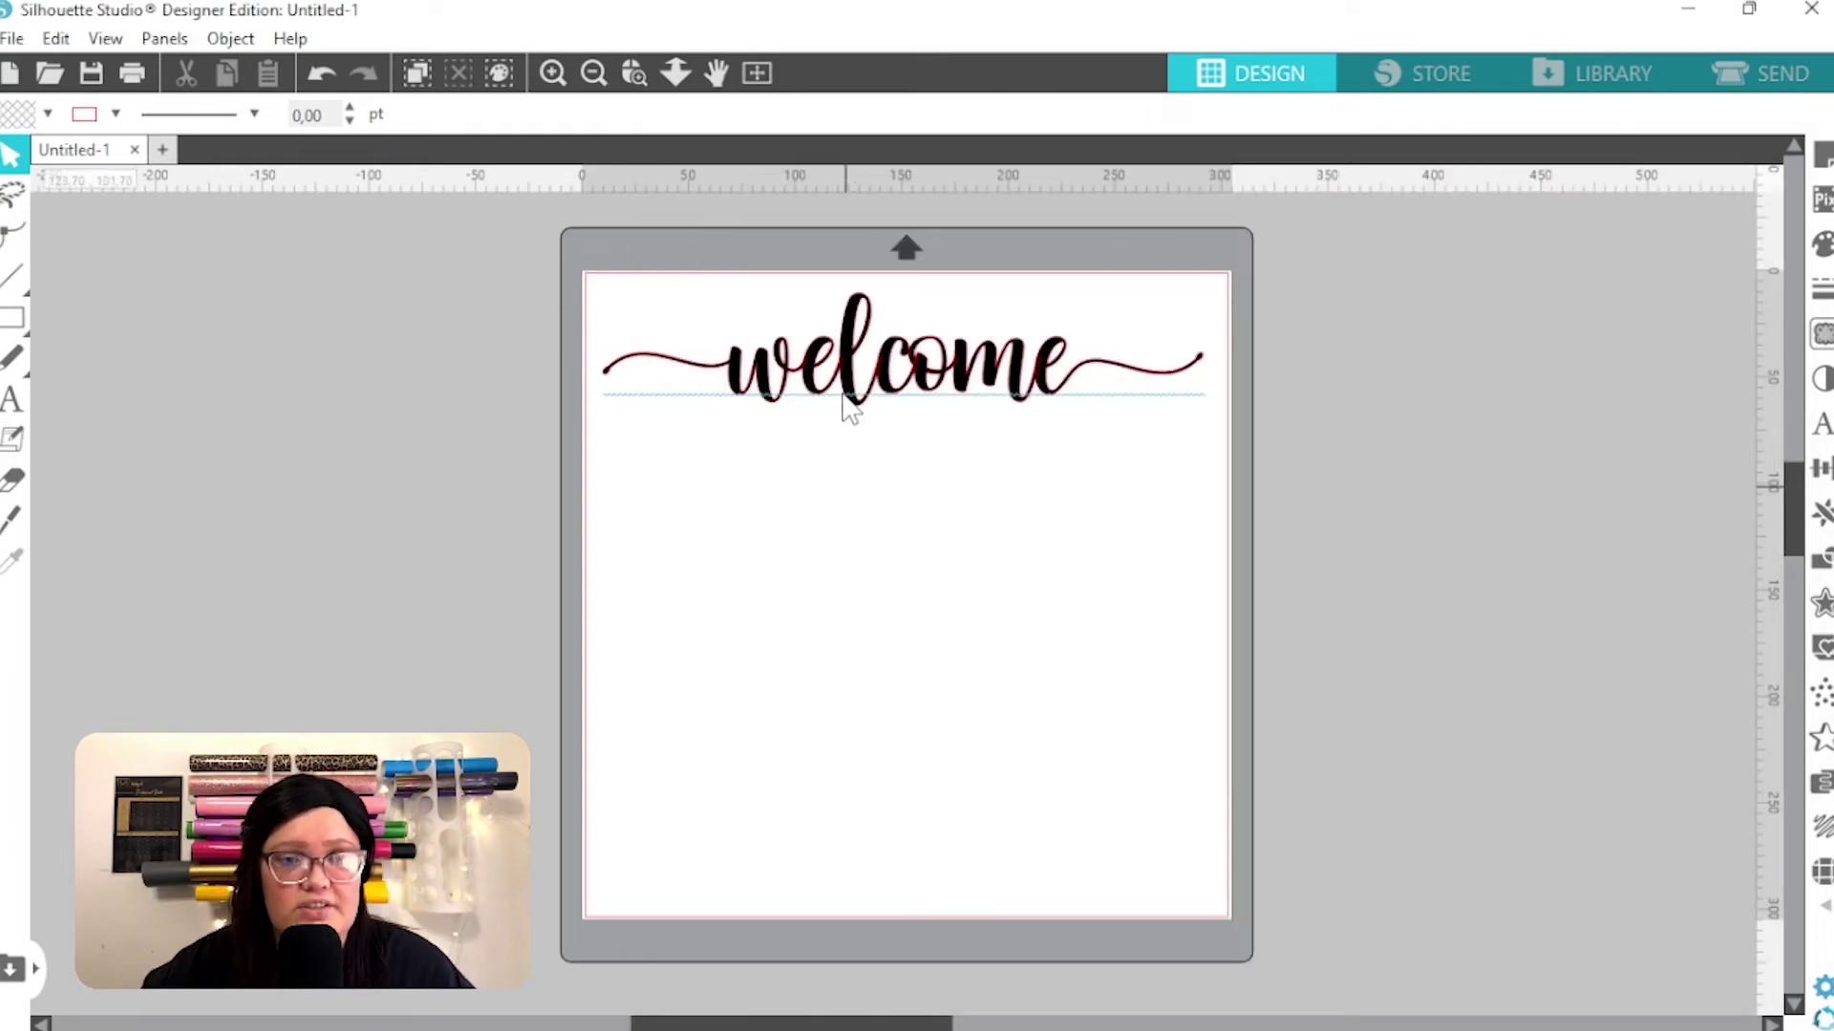
# - Replace the swash w at the start of "welcome" with the copied glyph and finish editing the text
pyautogui.doubleClick(792, 367)
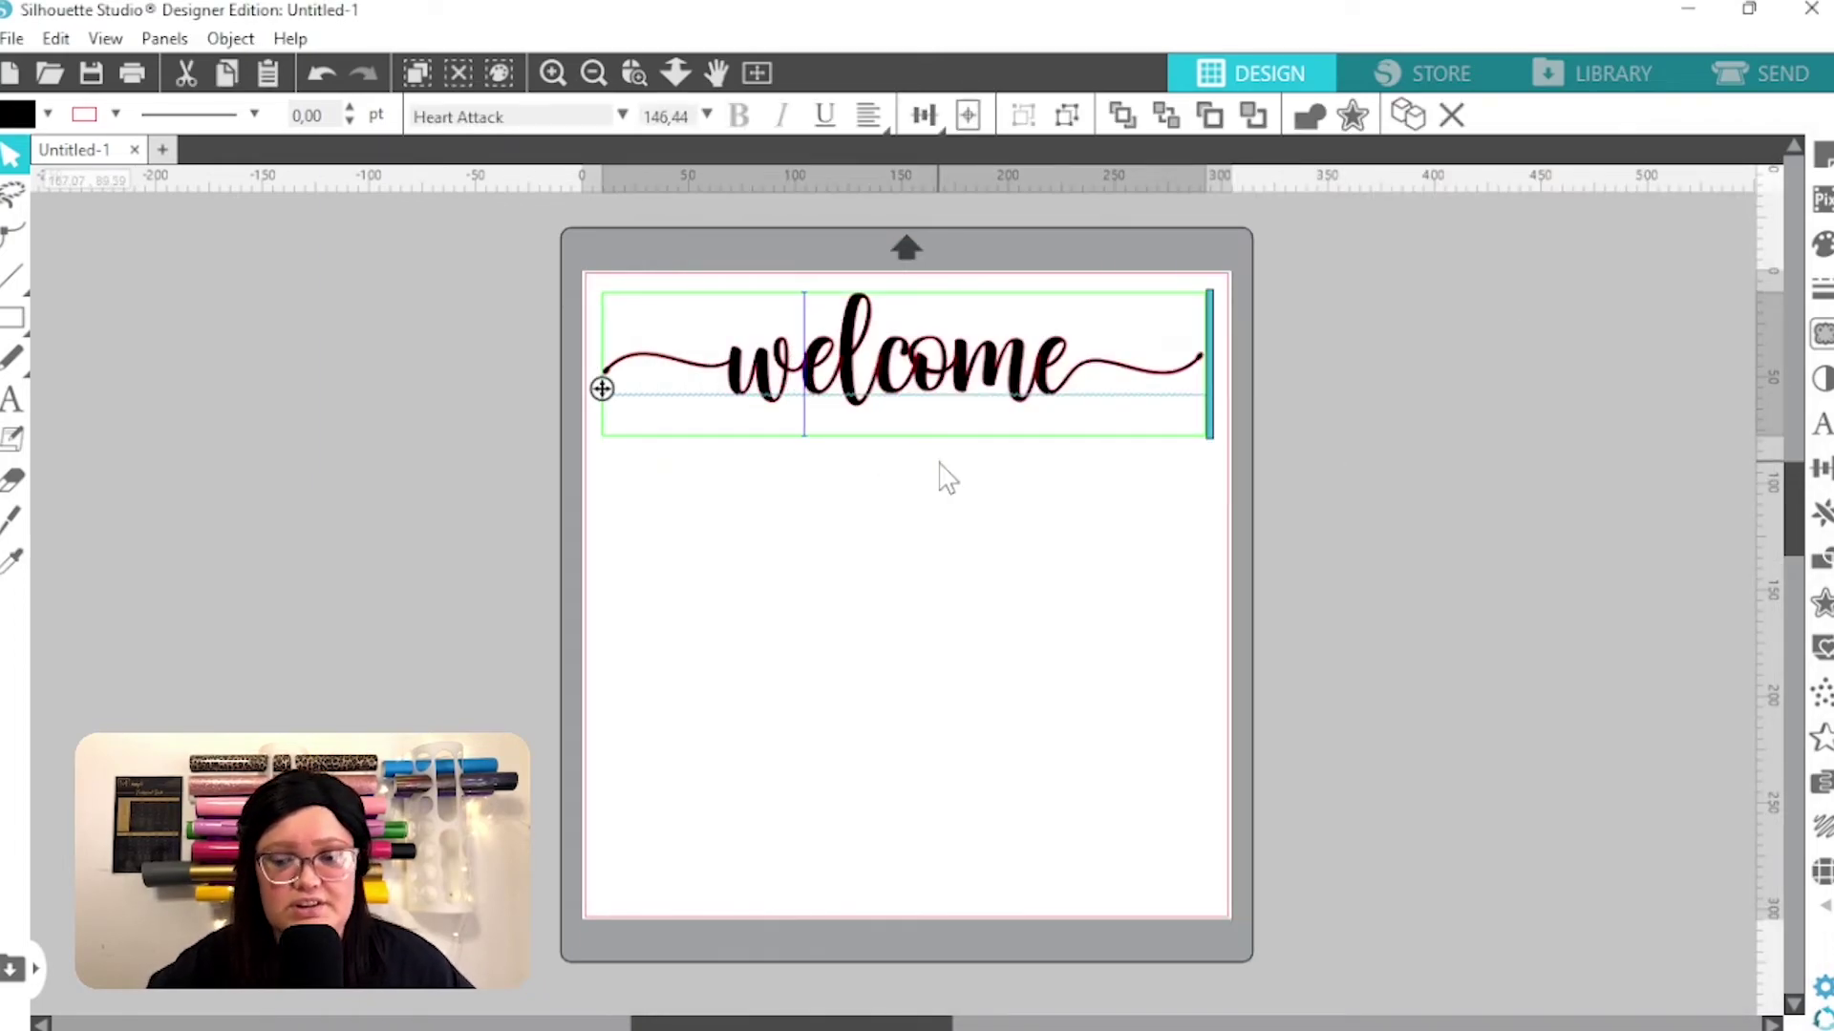
pyautogui.press('BackSpace')
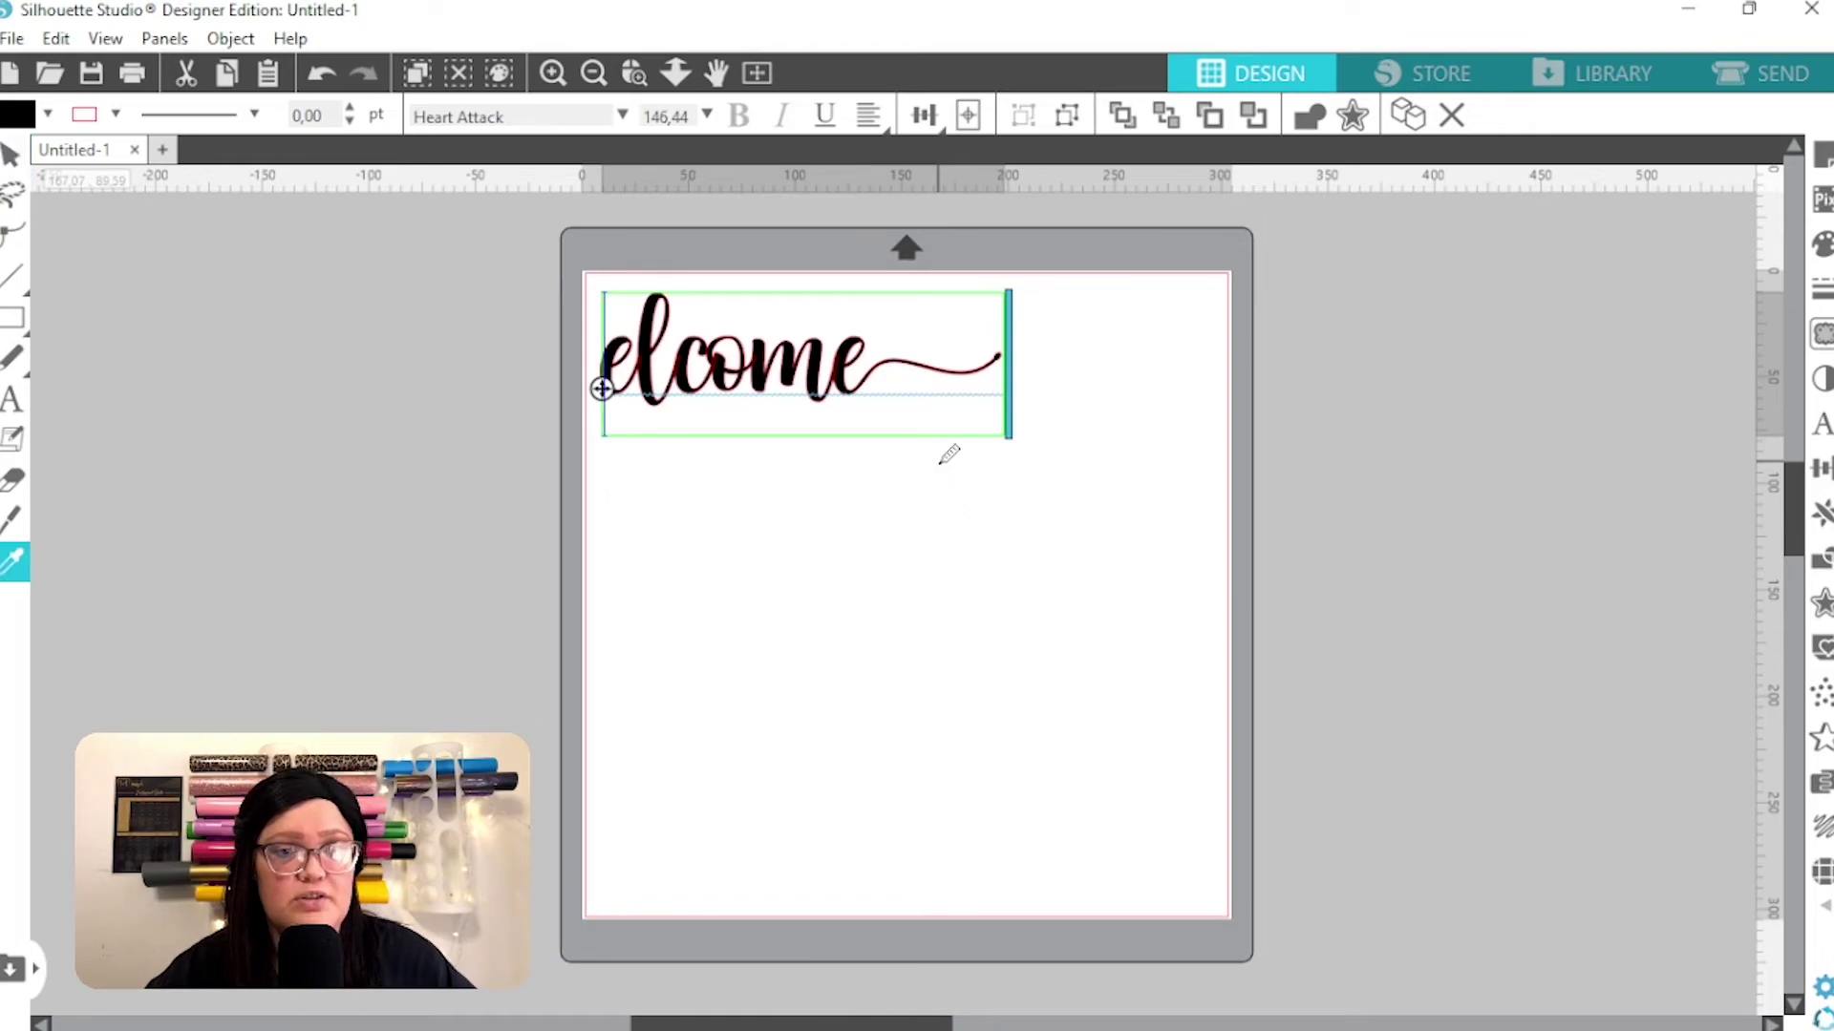
pyautogui.hotkey('ctrl', 'v')
pyautogui.click(965, 627)
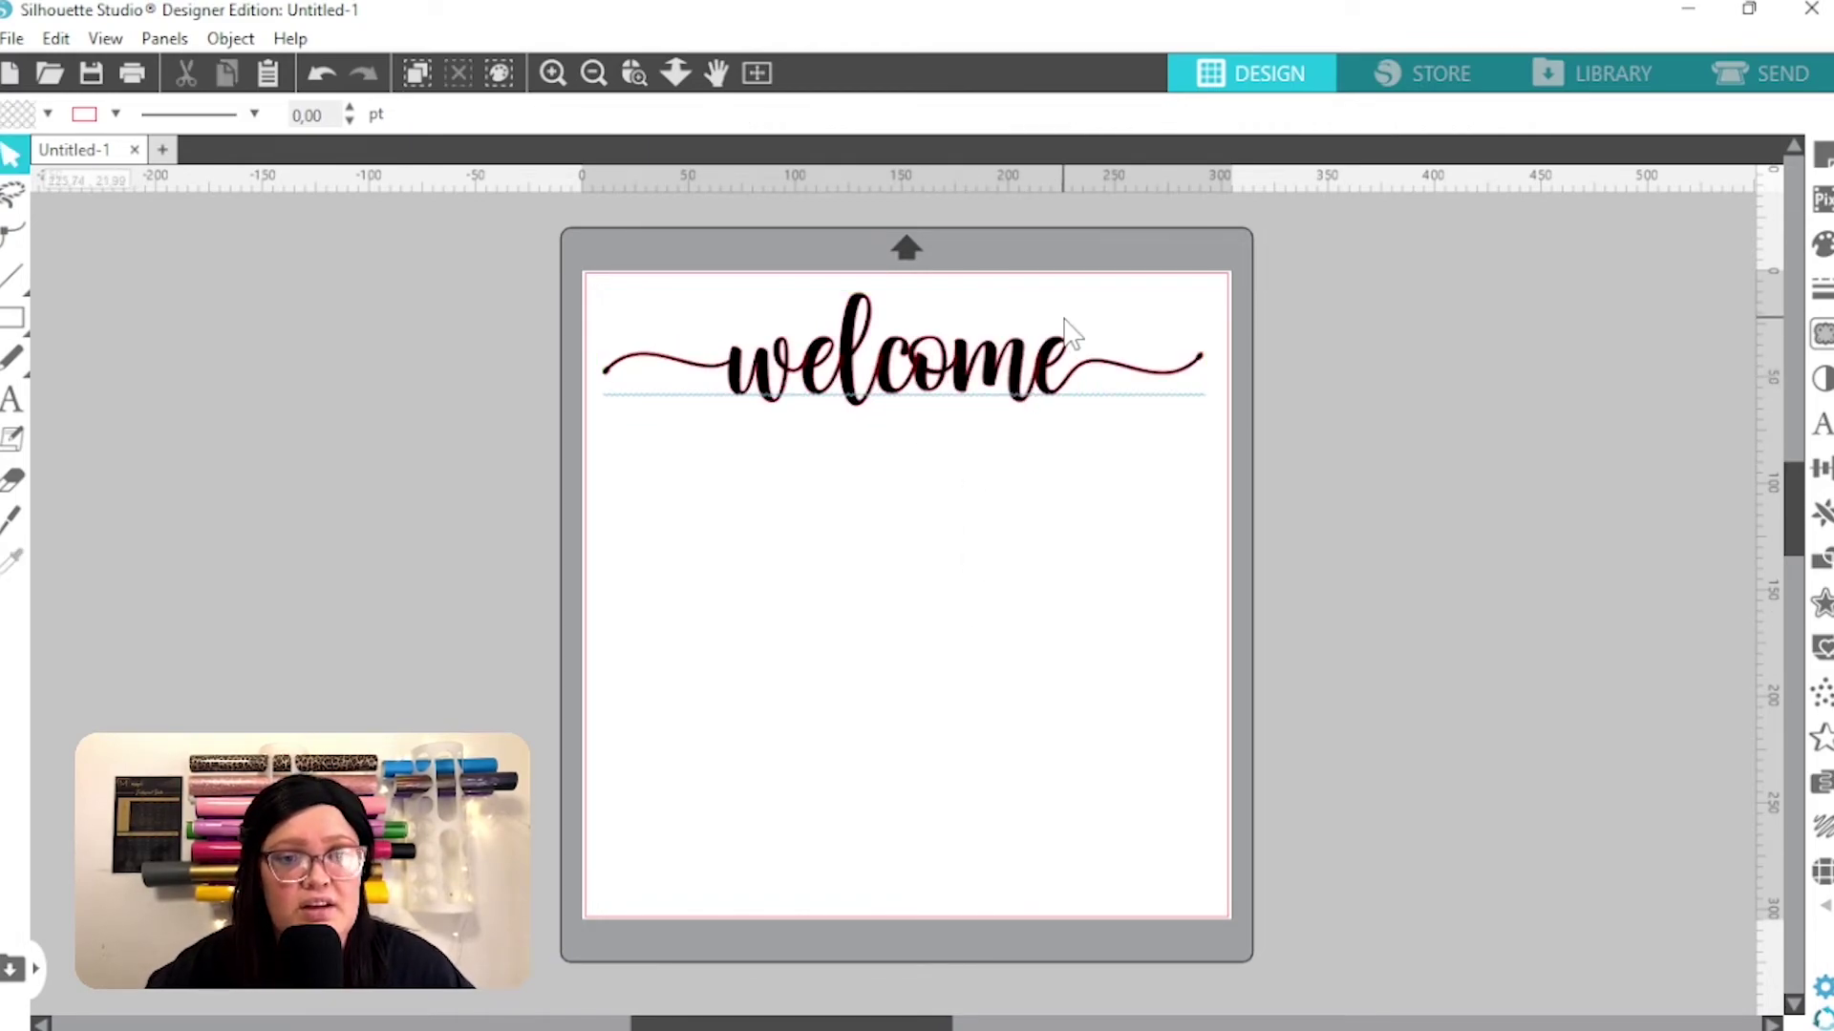
pyautogui.click(1033, 377)
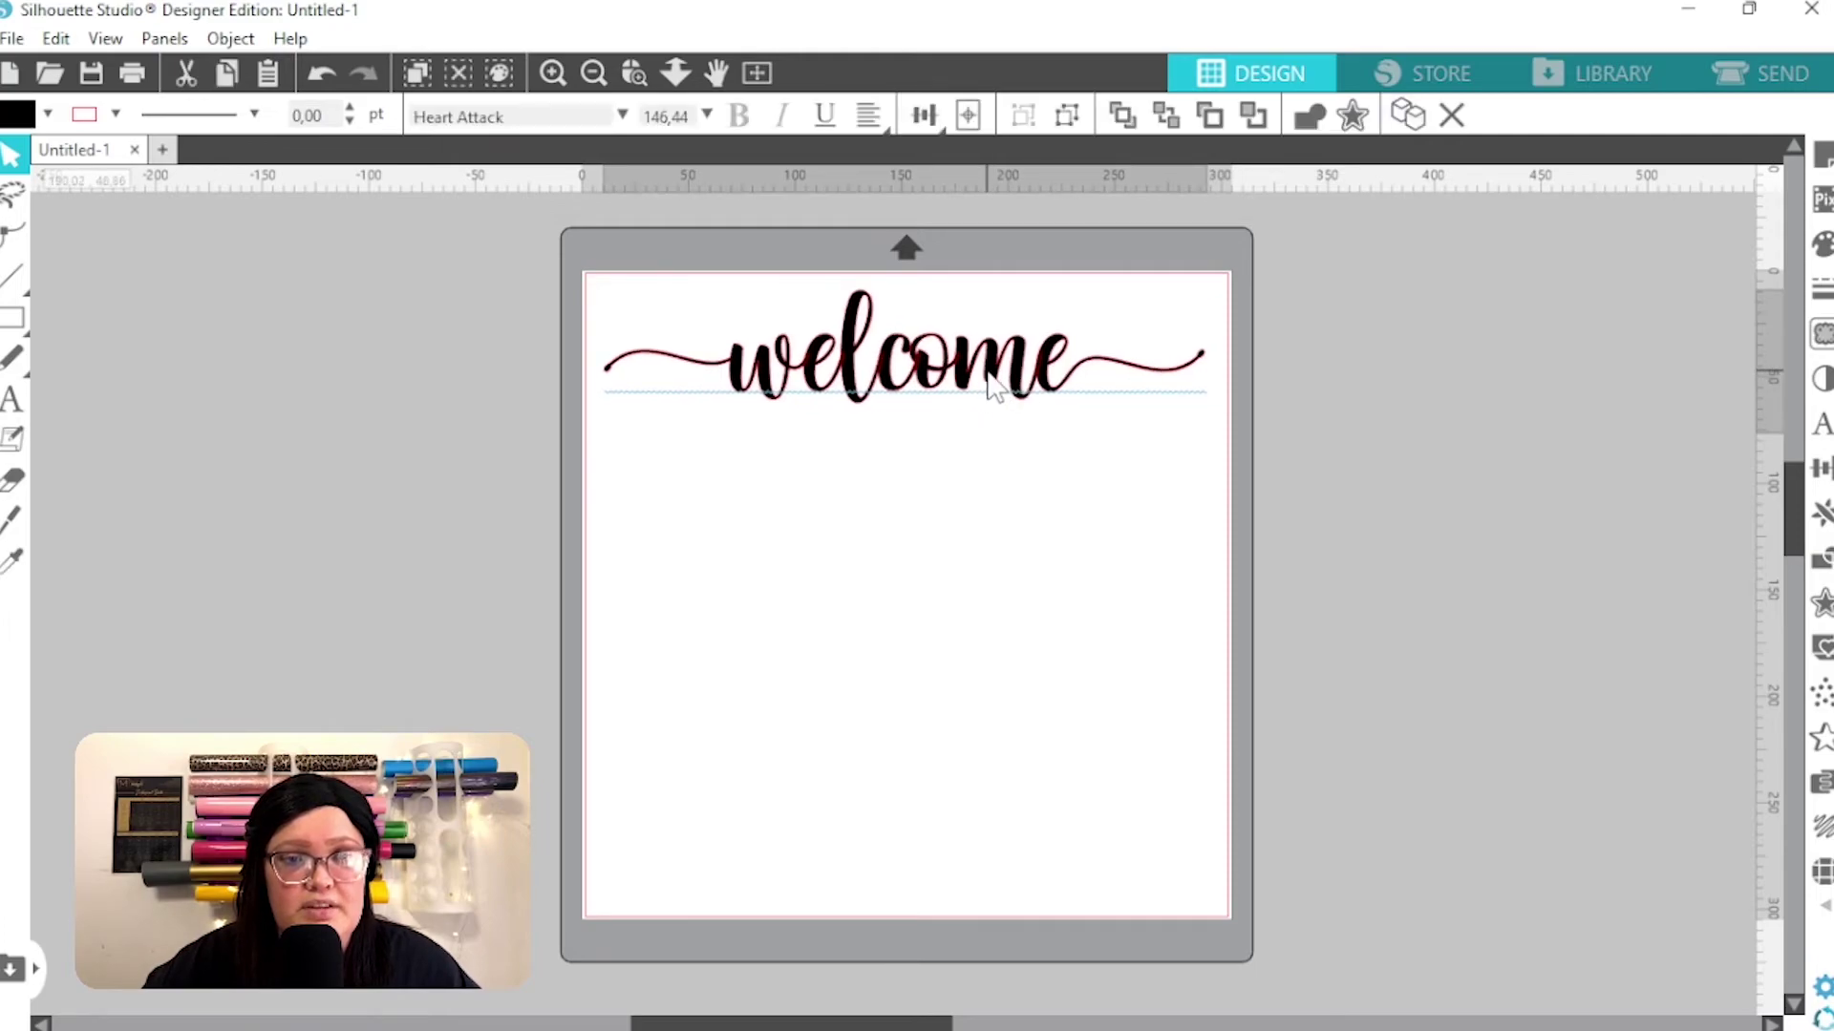
pyautogui.click(1074, 444)
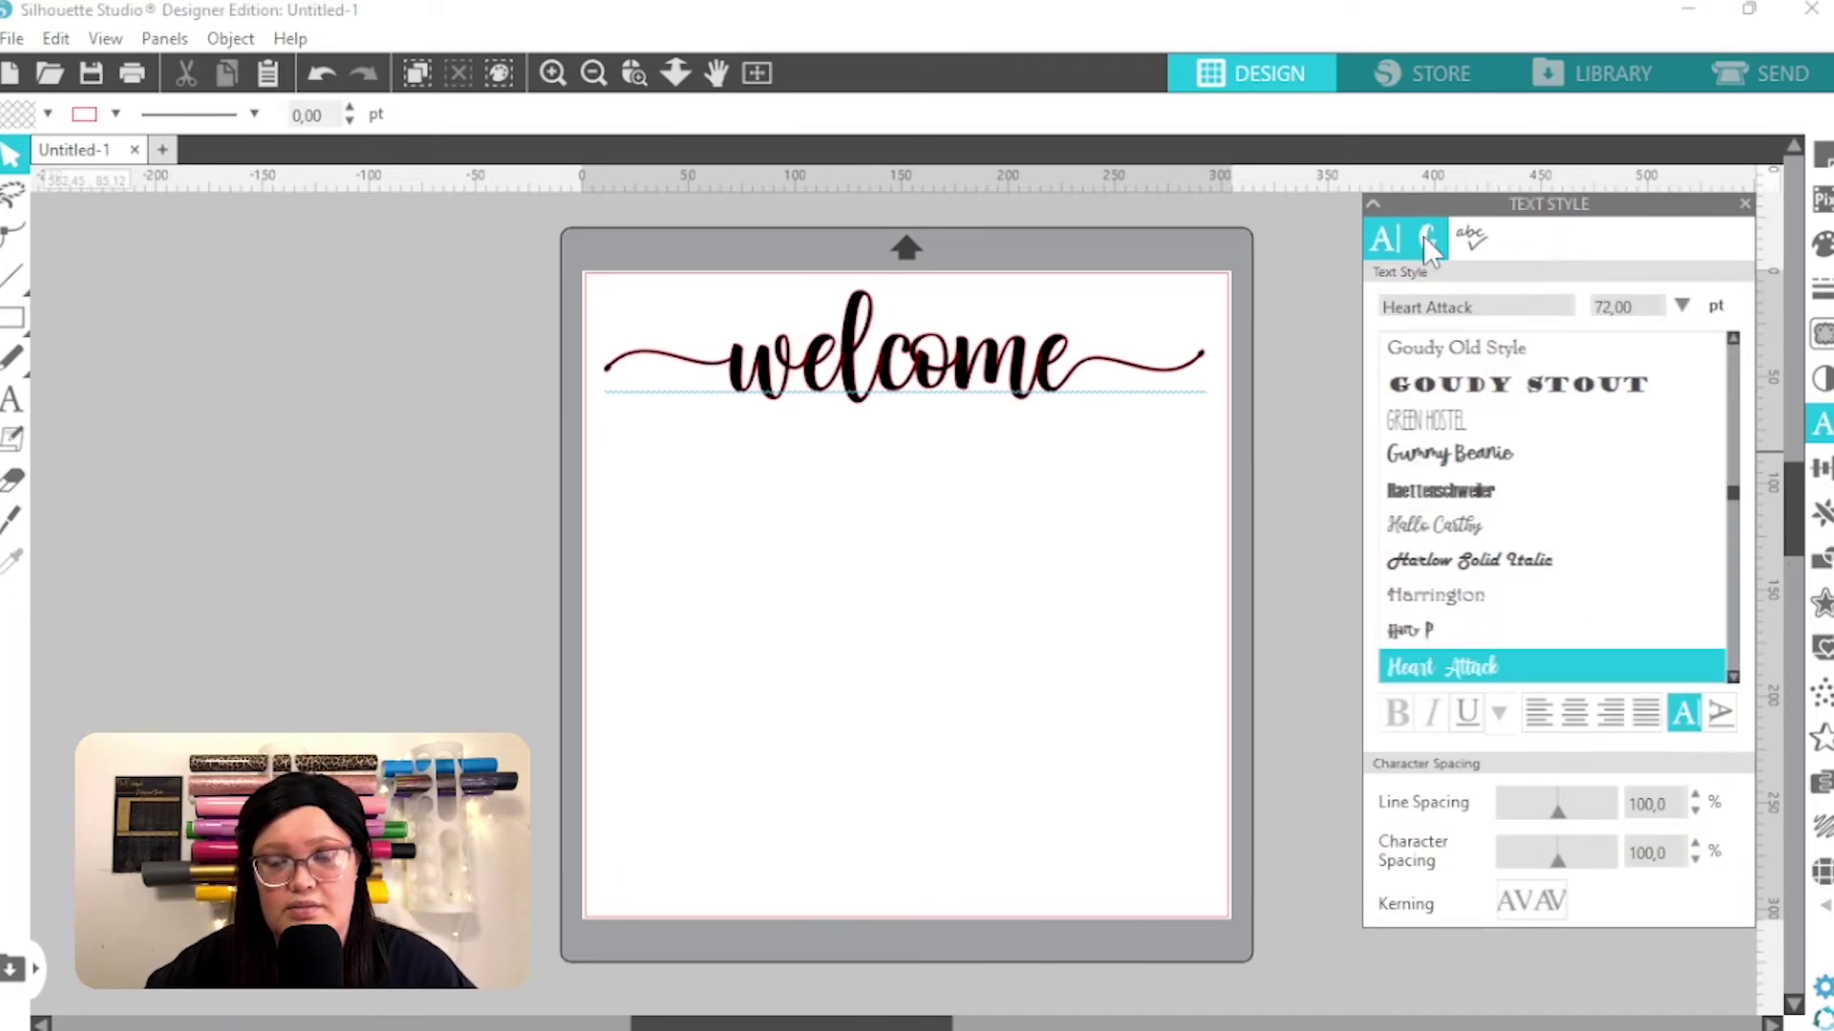
# - Enlarge the previews in the Heart Attack glyph overview, look through the numerals and capital letters, and close the overview
pyautogui.click(1423, 235)
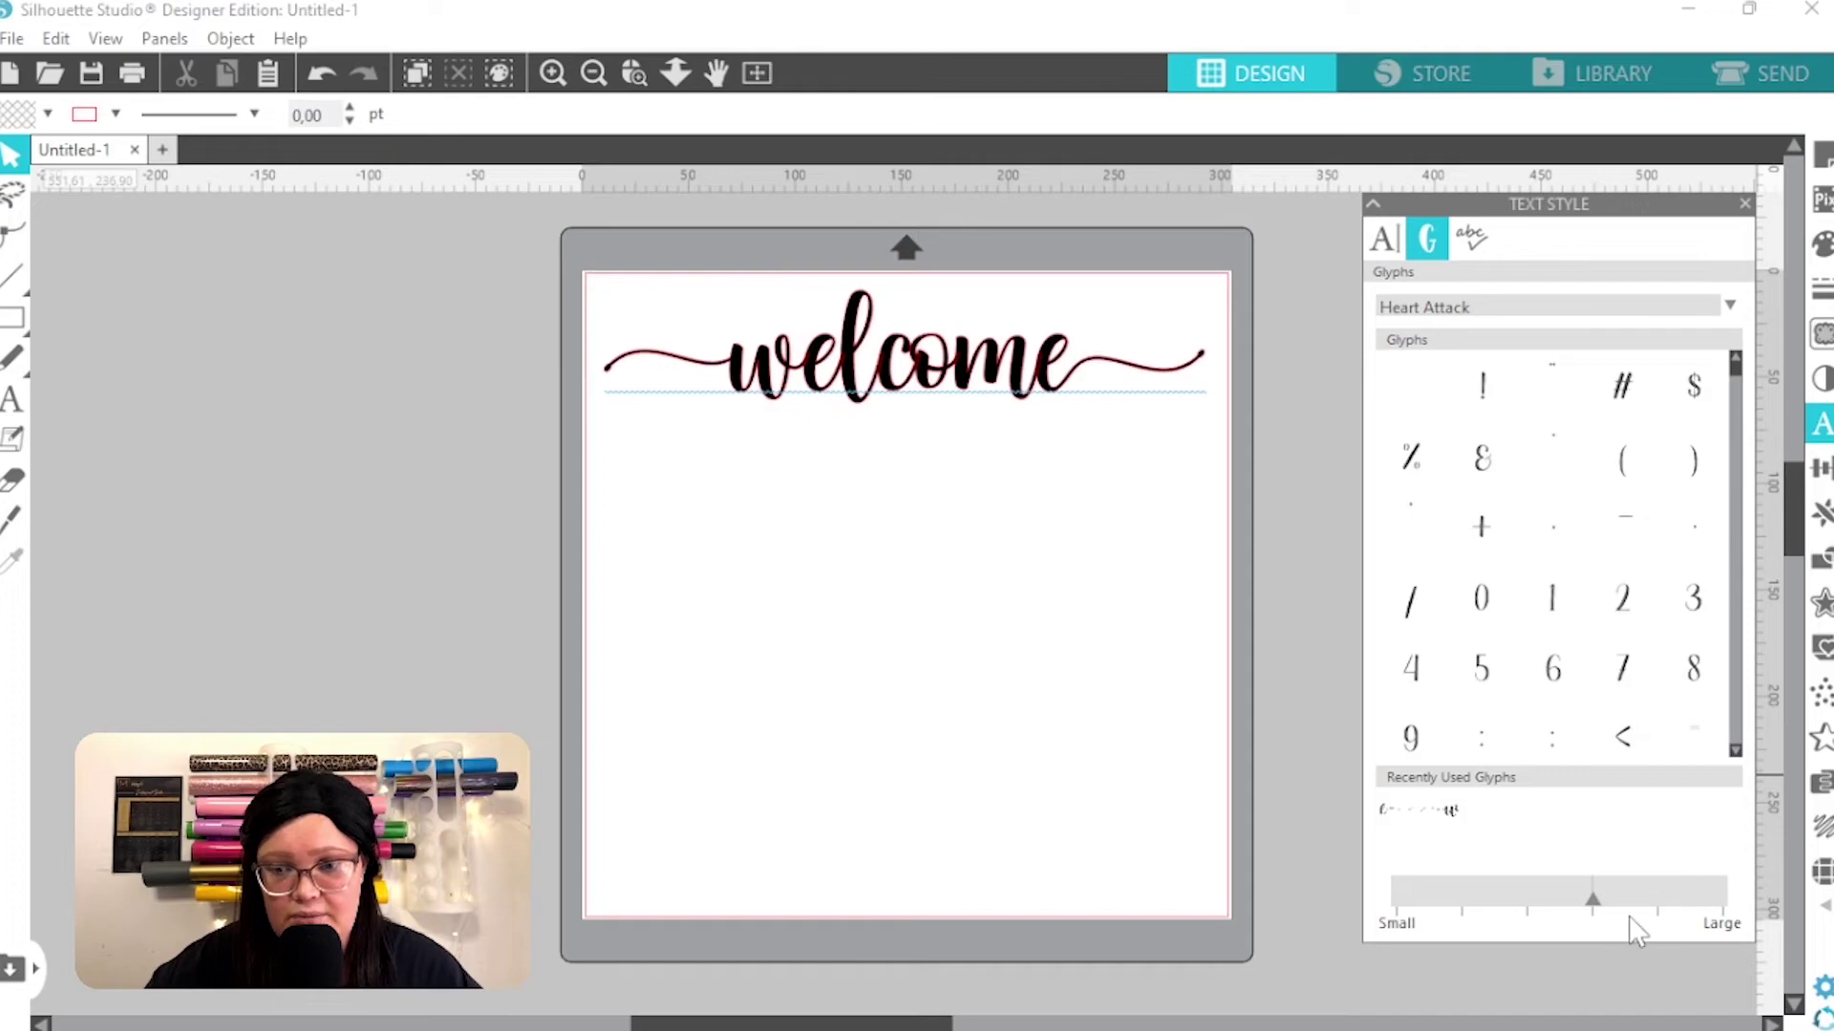
pyautogui.moveTo(1576, 904); pyautogui.dragTo(1657, 905)
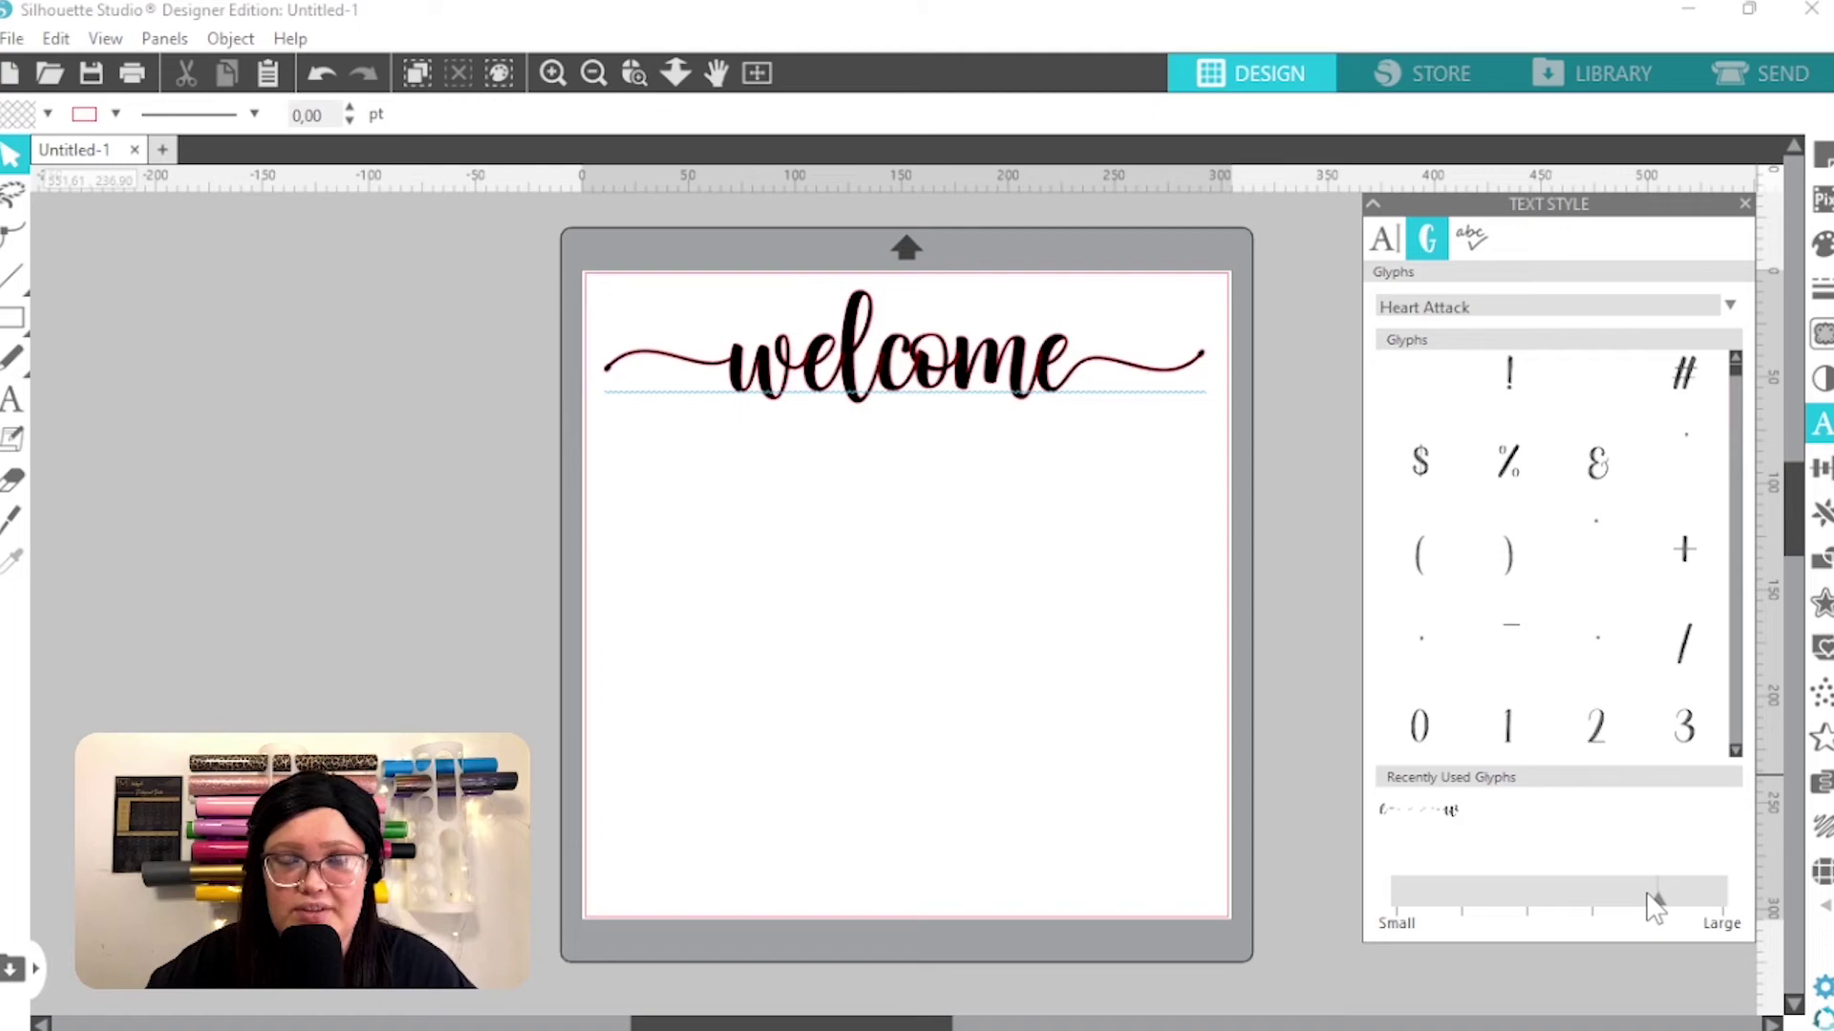
pyautogui.scroll(-6, 1571, 592)
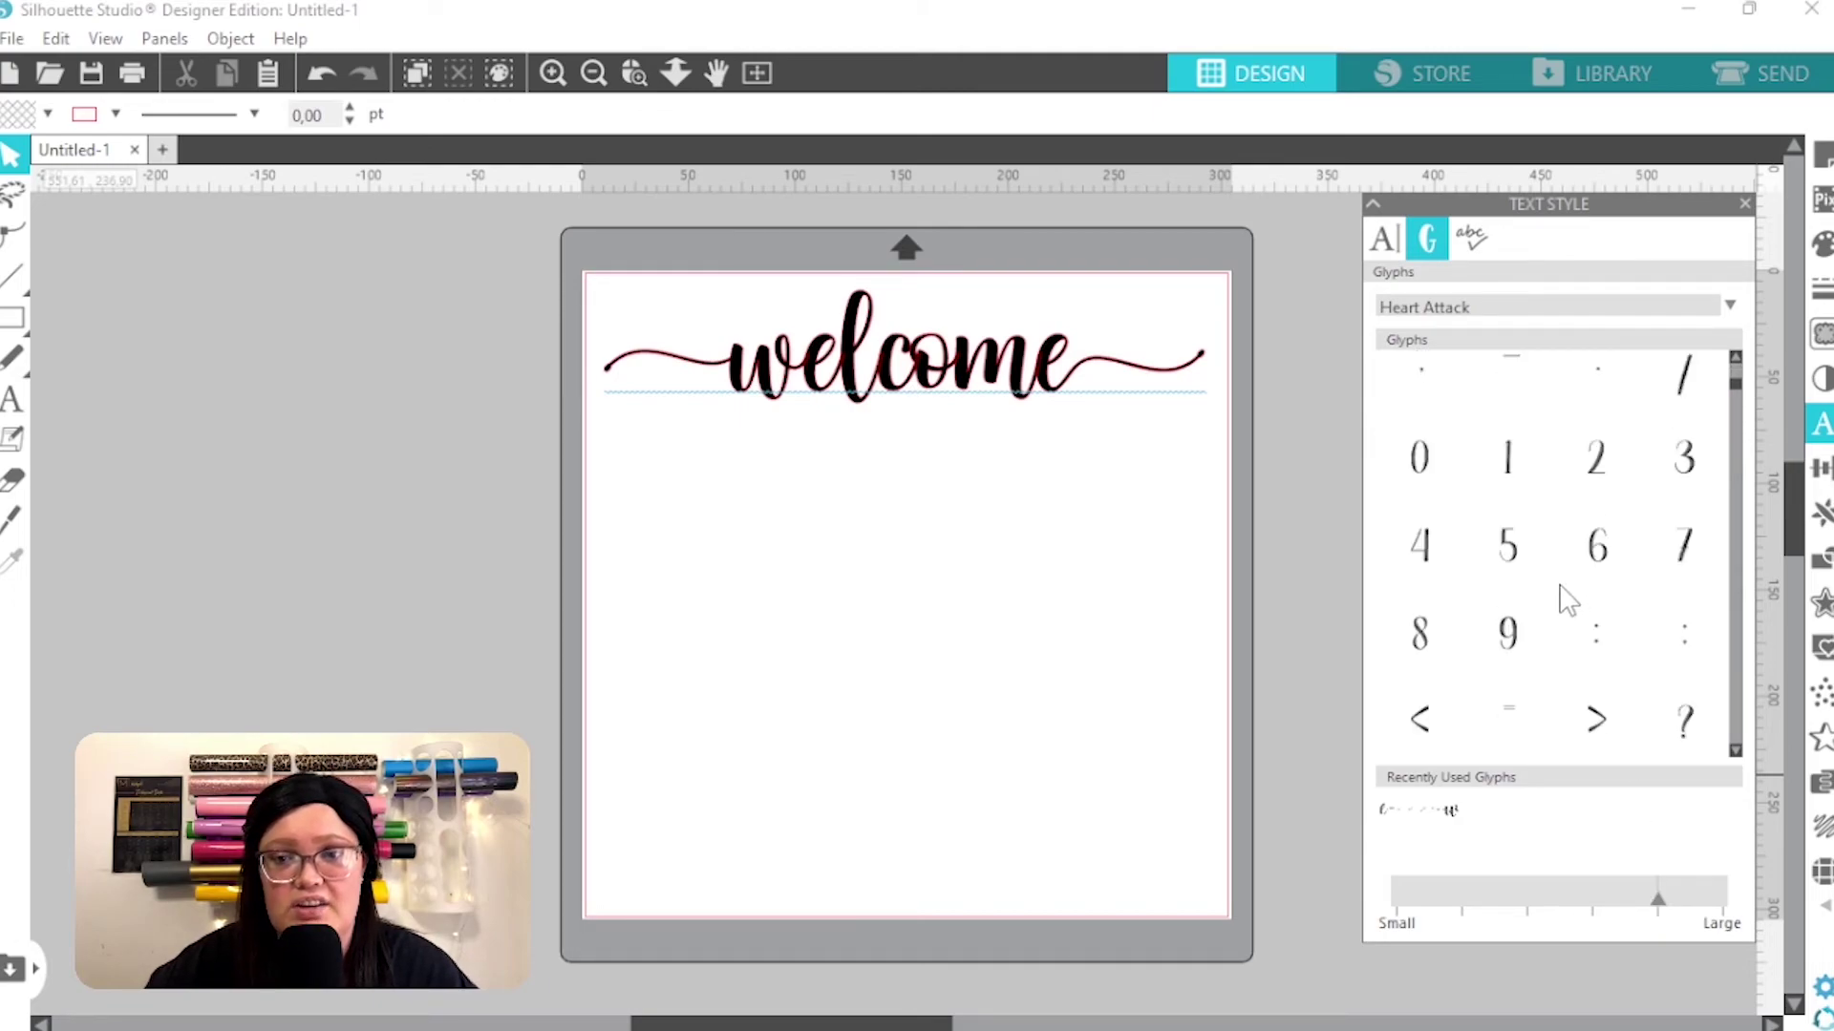
pyautogui.scroll(-4, 1566, 602)
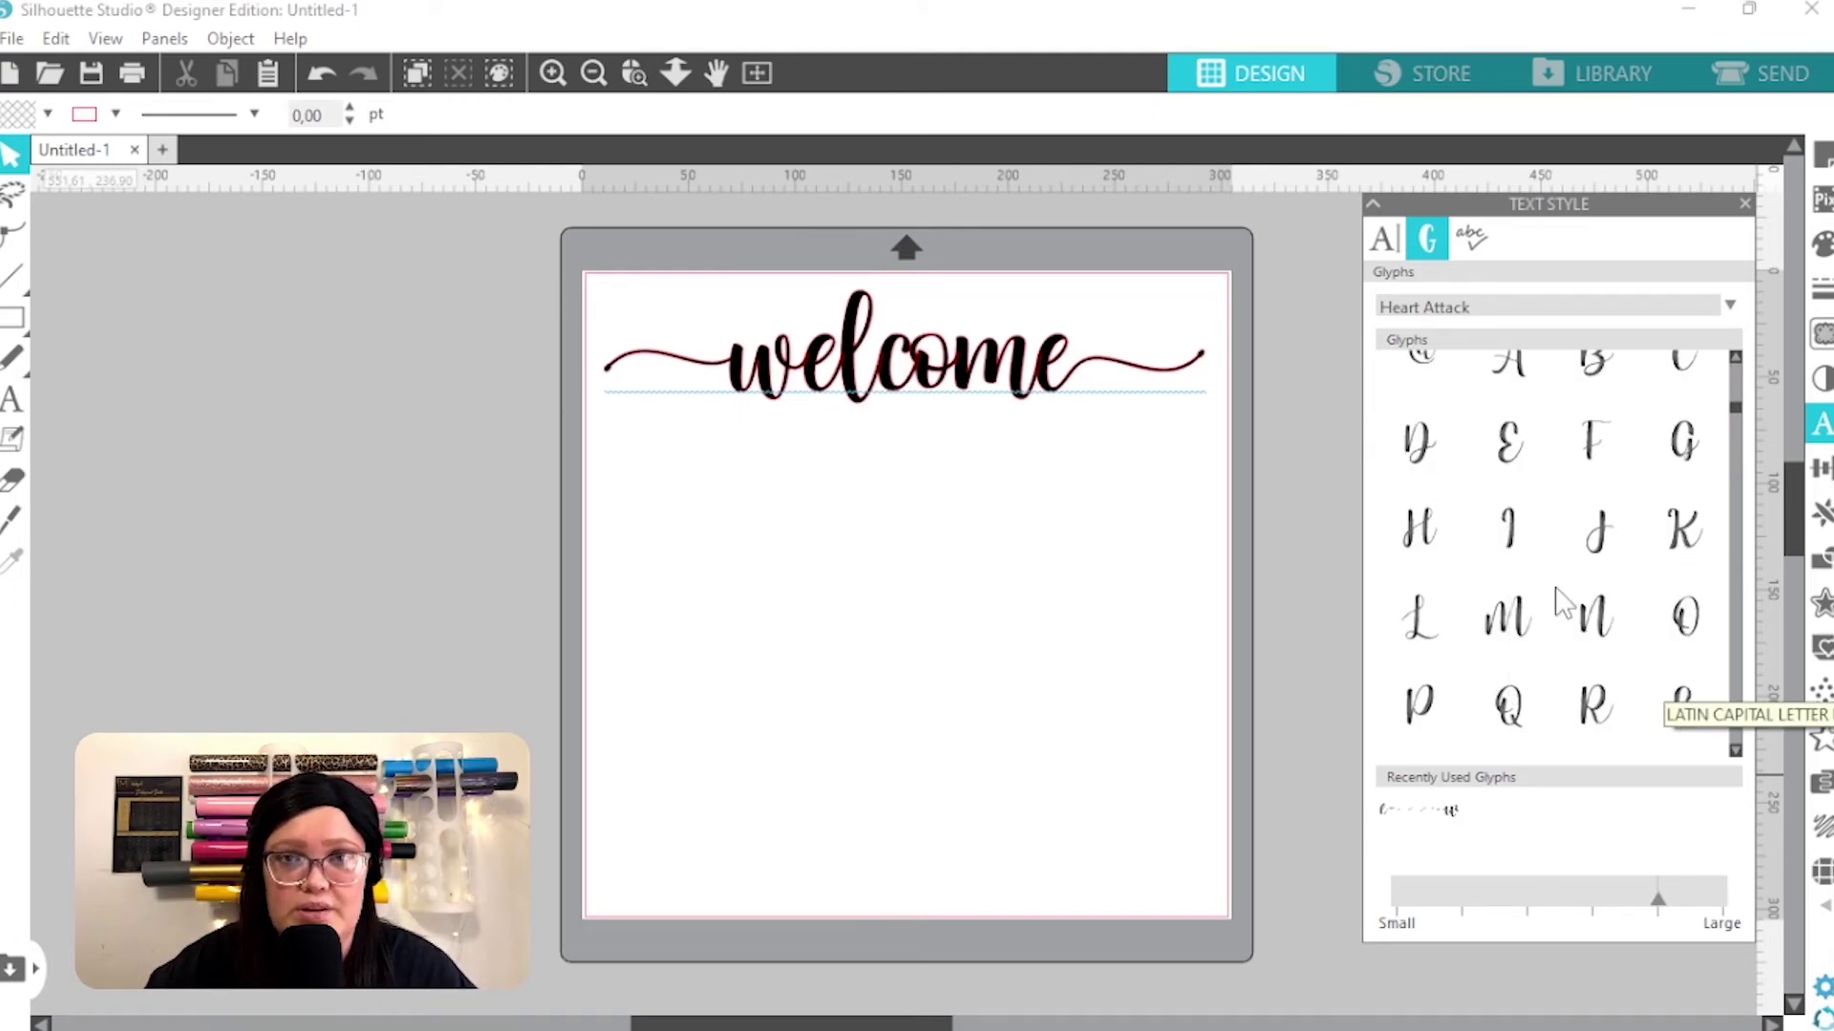
pyautogui.moveTo(1552, 590)
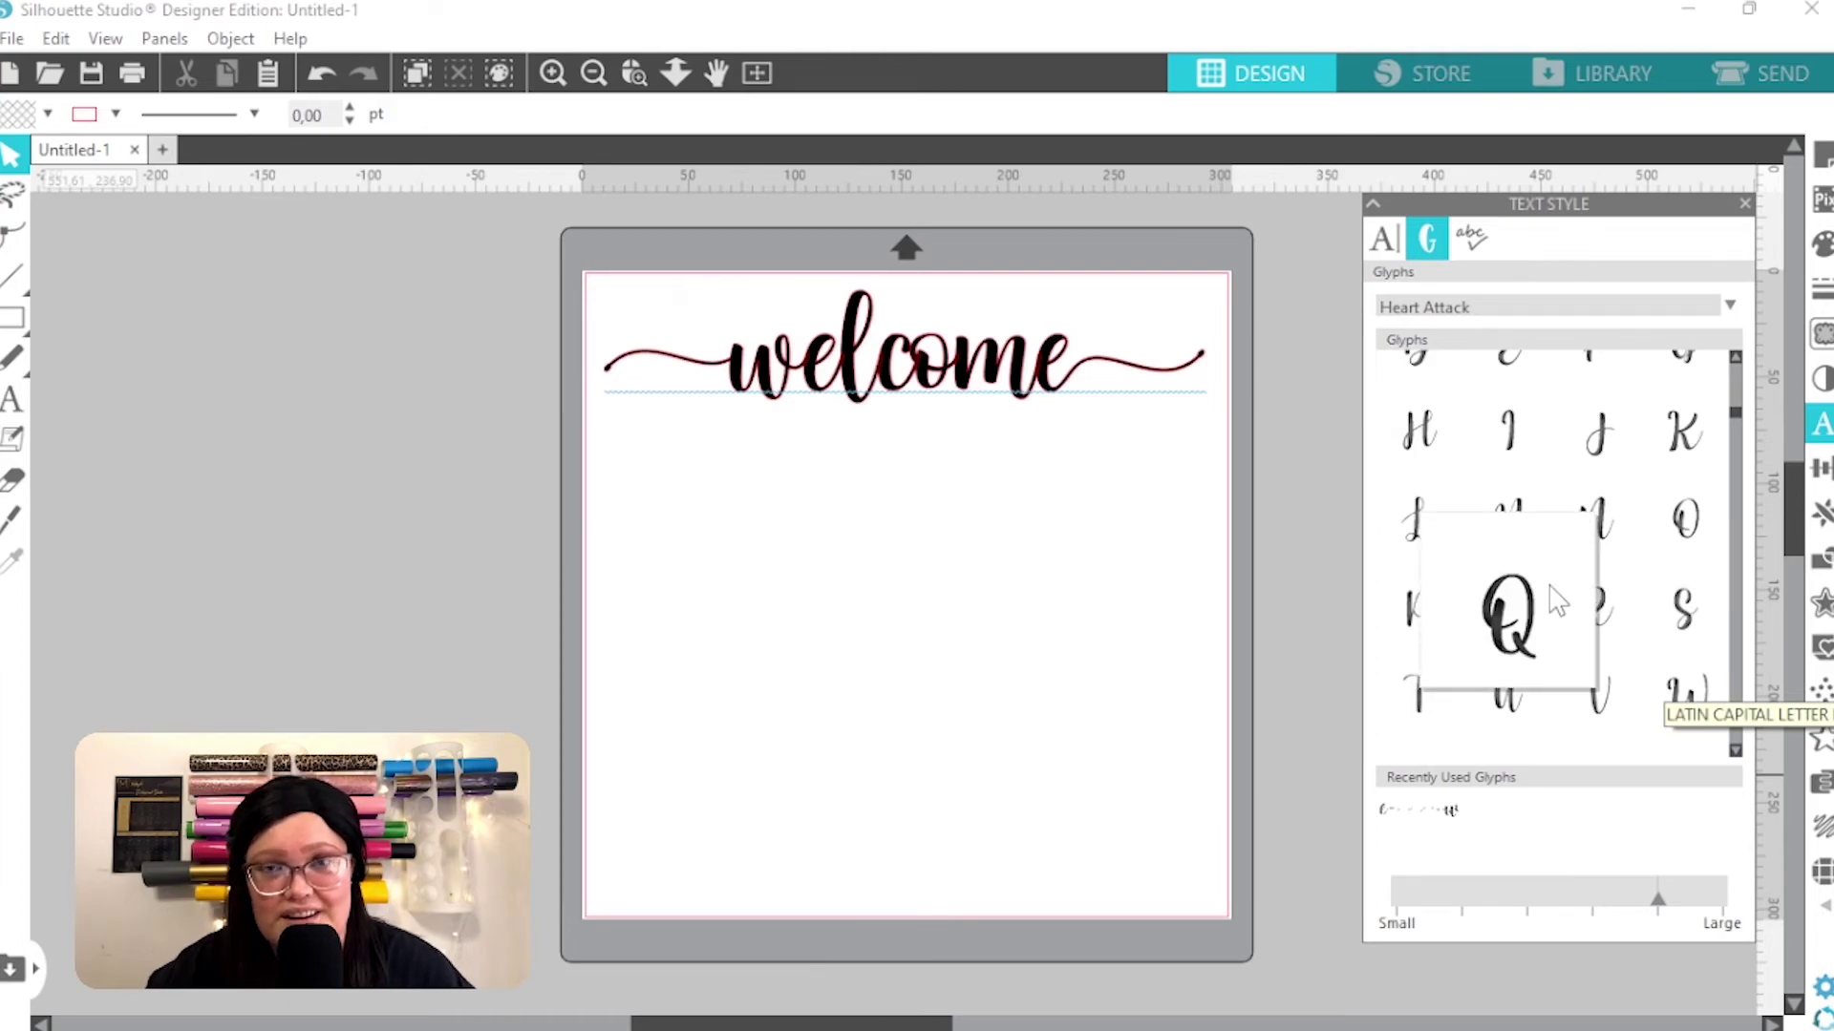
pyautogui.scroll(-2, 1552, 597)
pyautogui.click(1480, 428)
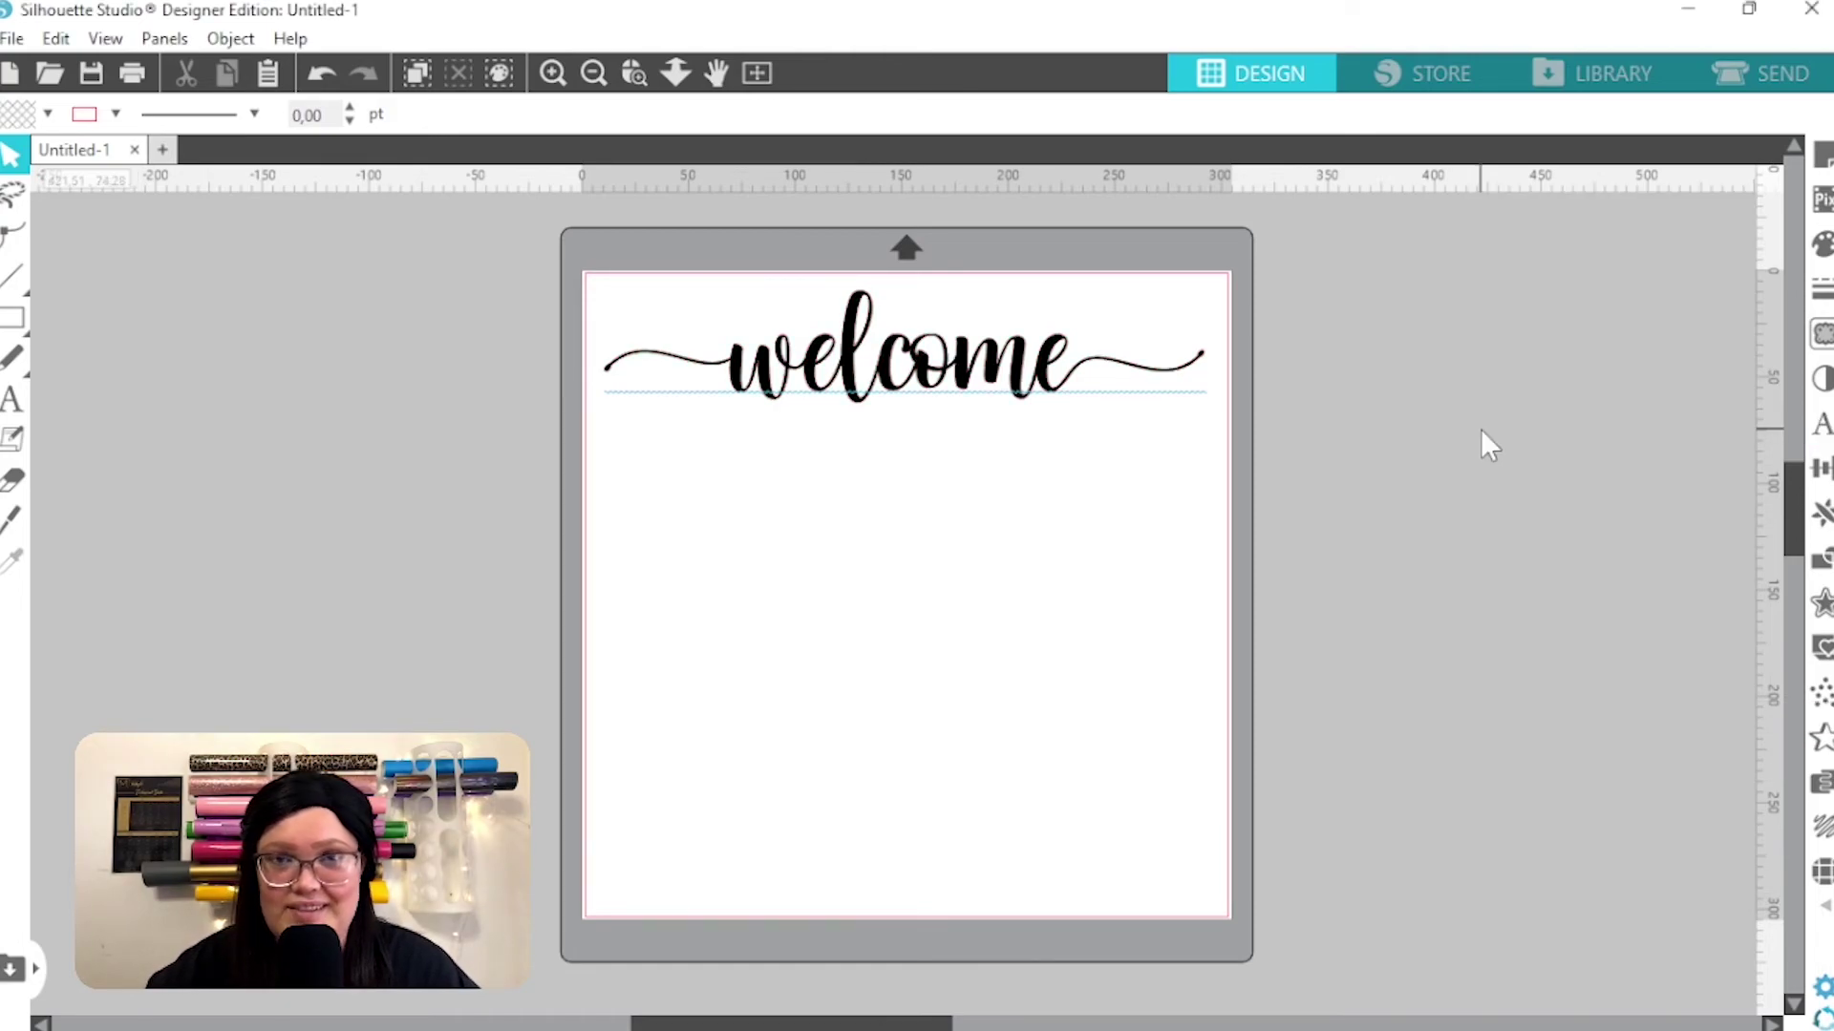